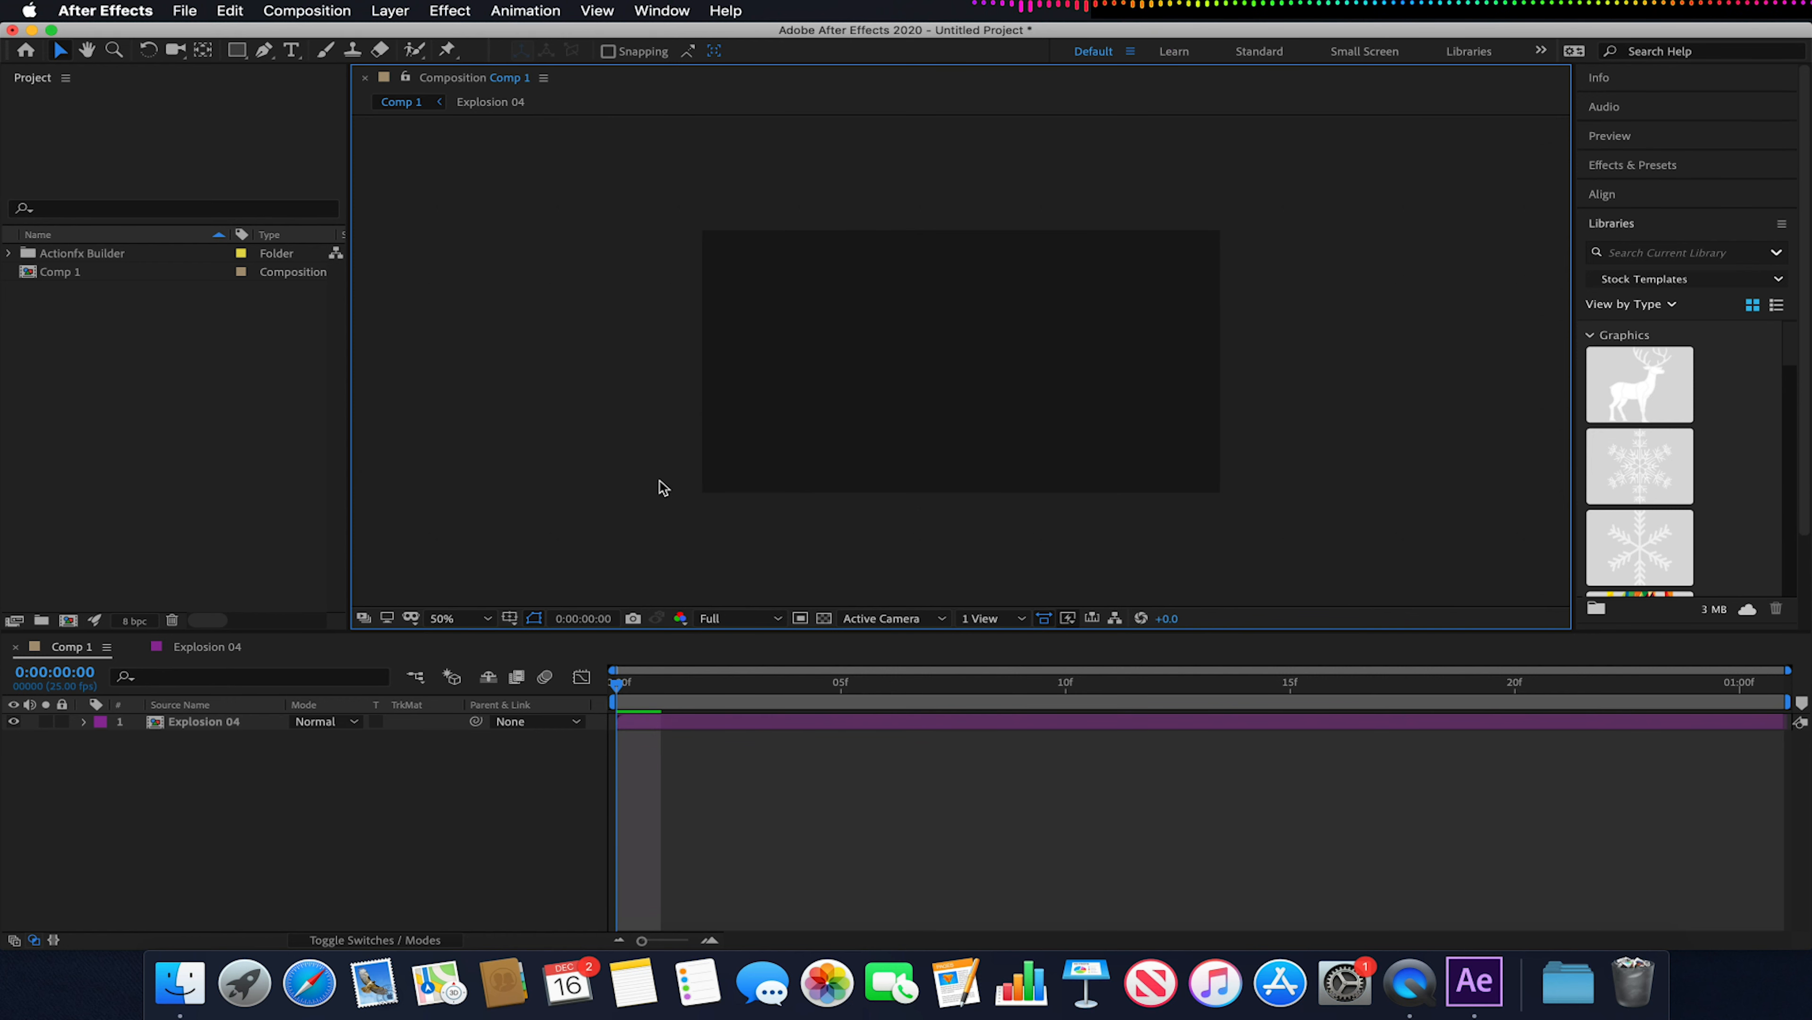
Preview the explosion animation in Comp 1 and stop playback.
key("space")
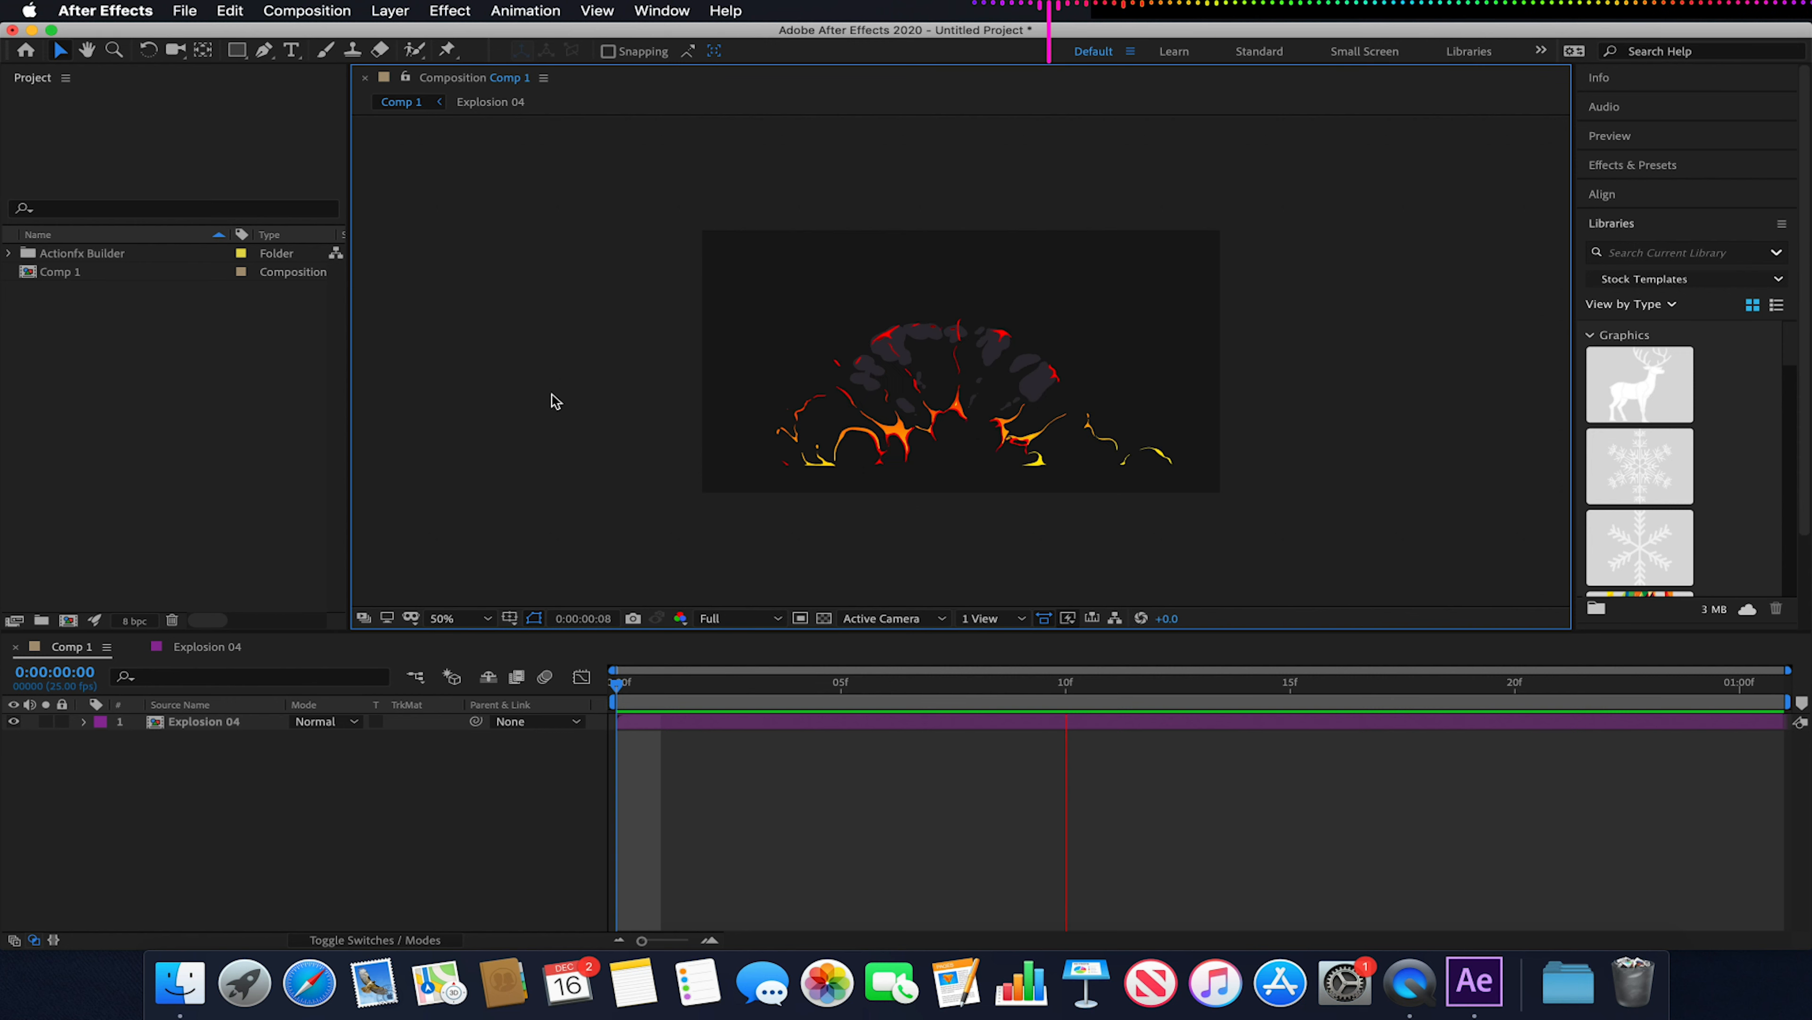
key("space")
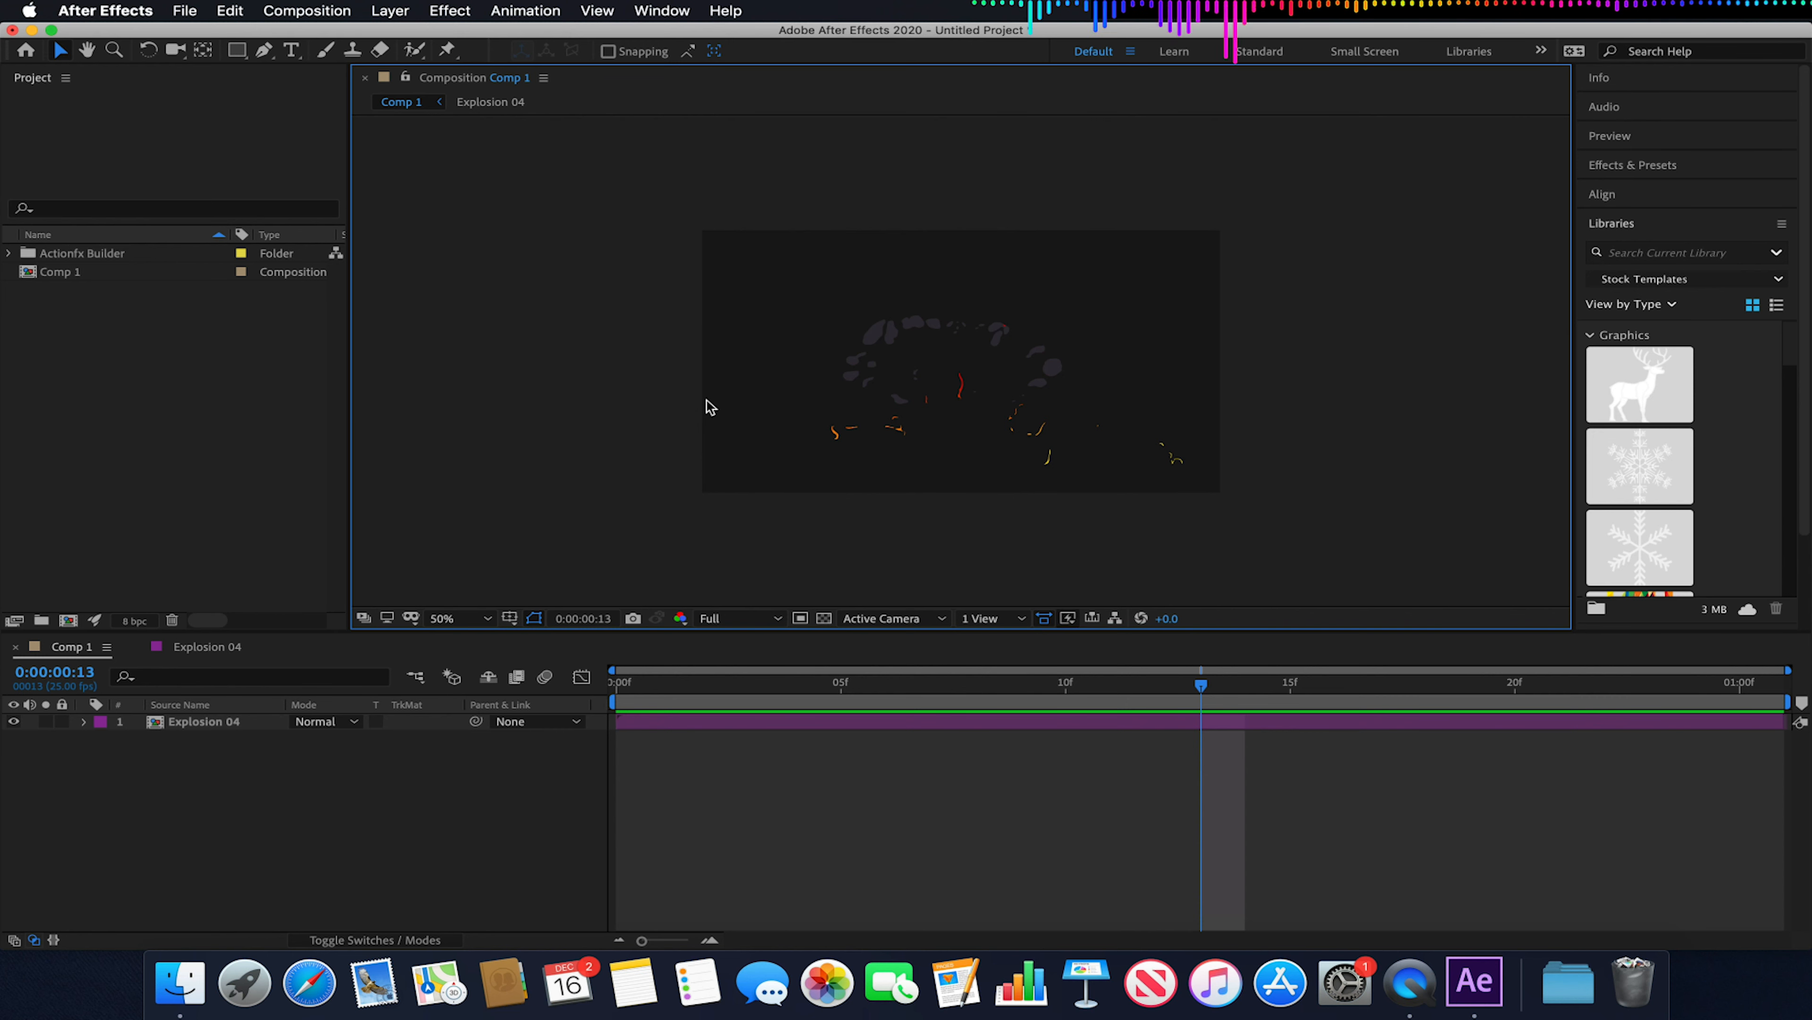
Open the settings of Comp 1 and lock its aspect ratio to 16:9.
left_click(301, 9)
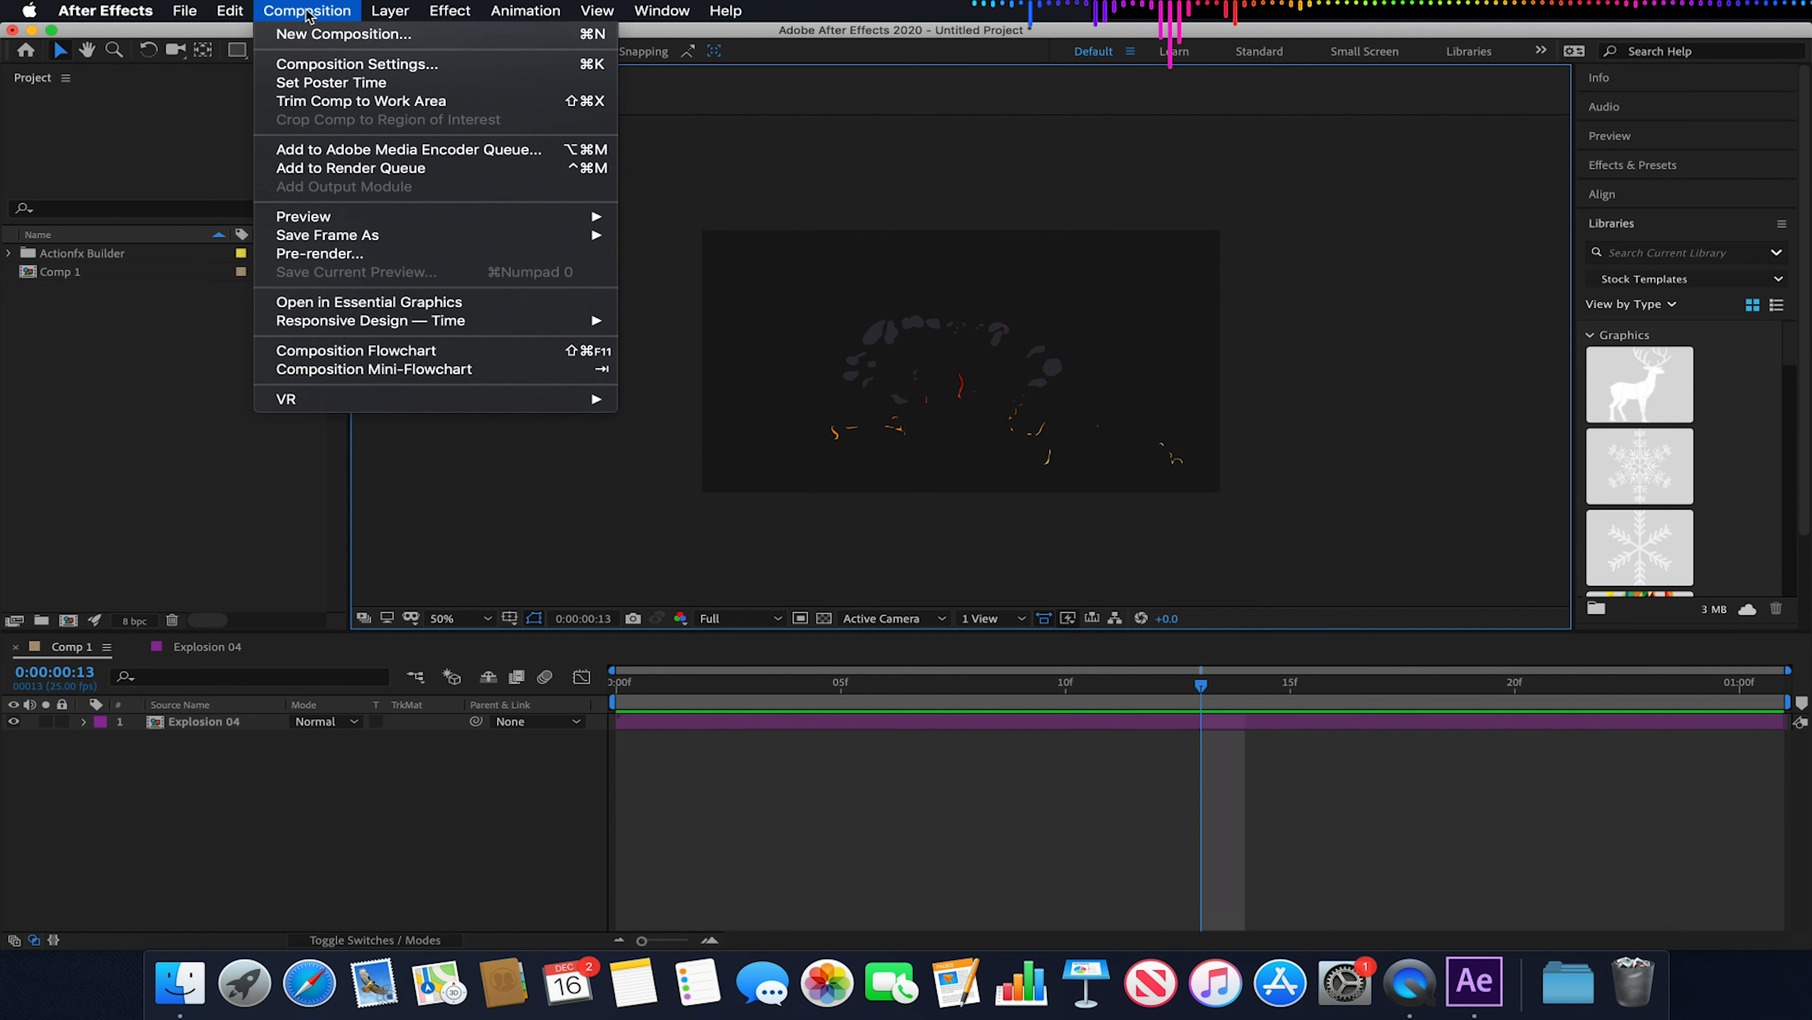
left_click(384, 66)
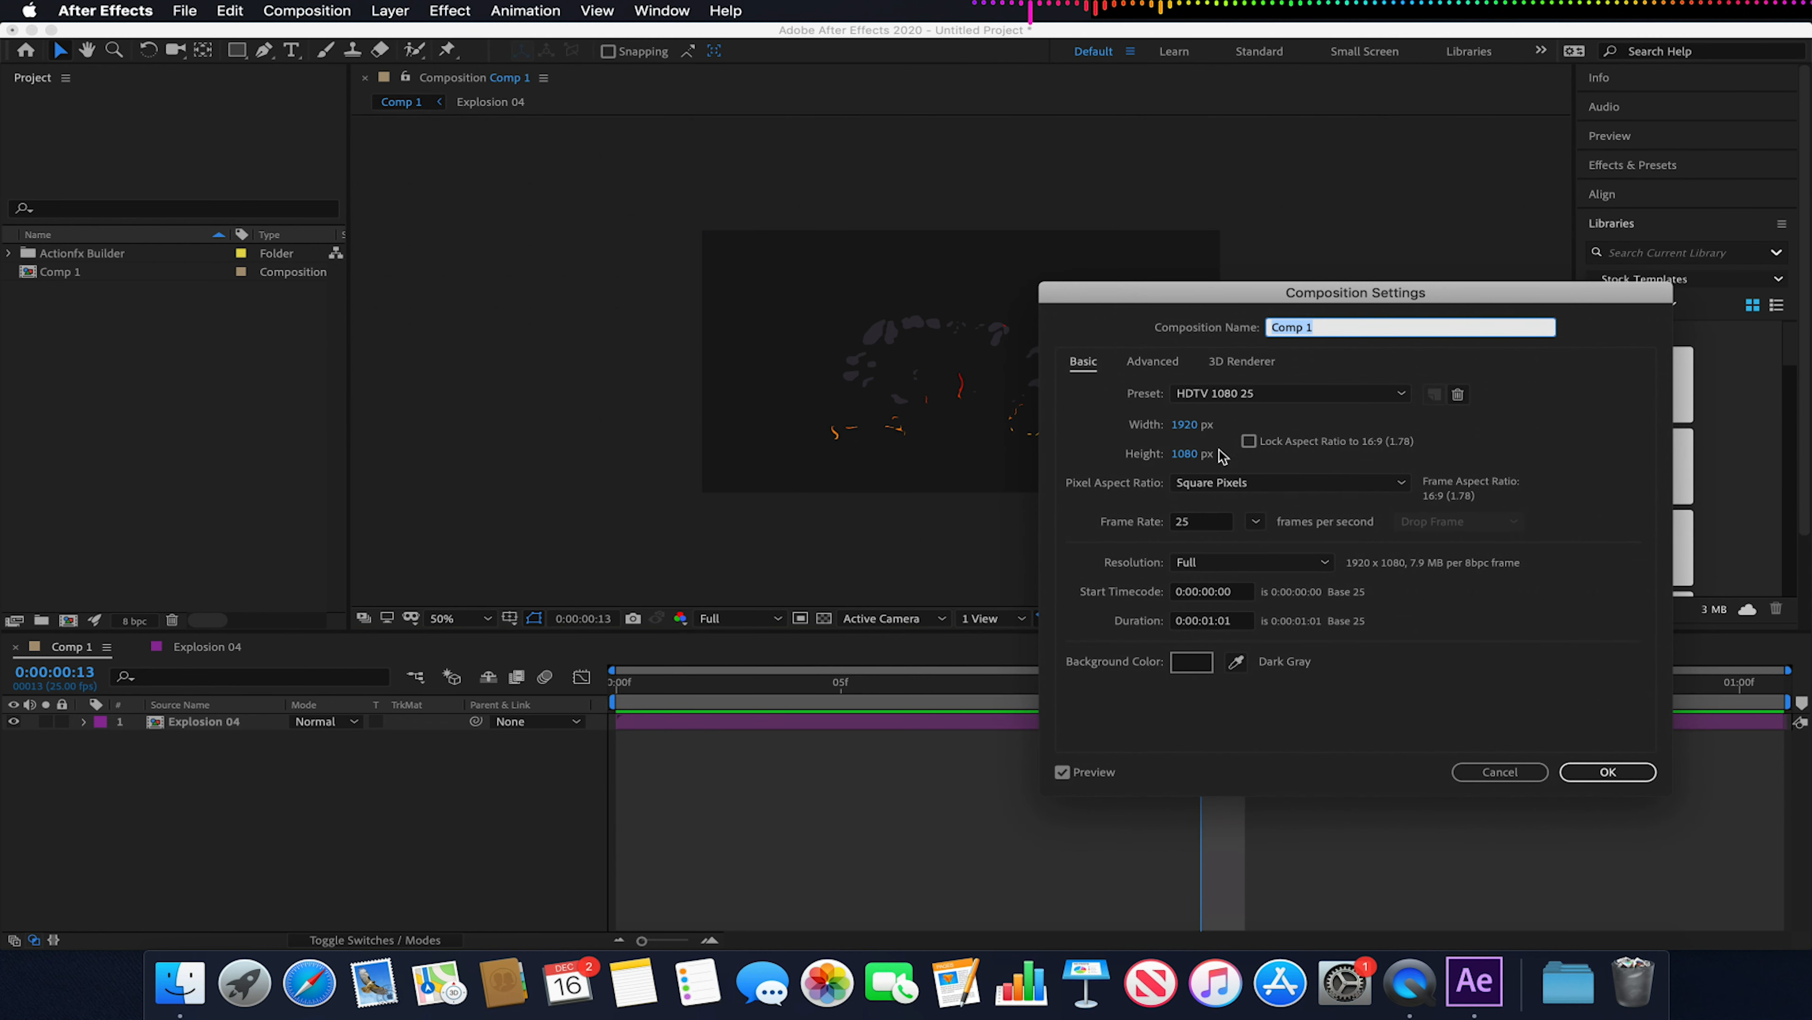
left_click(1185, 424)
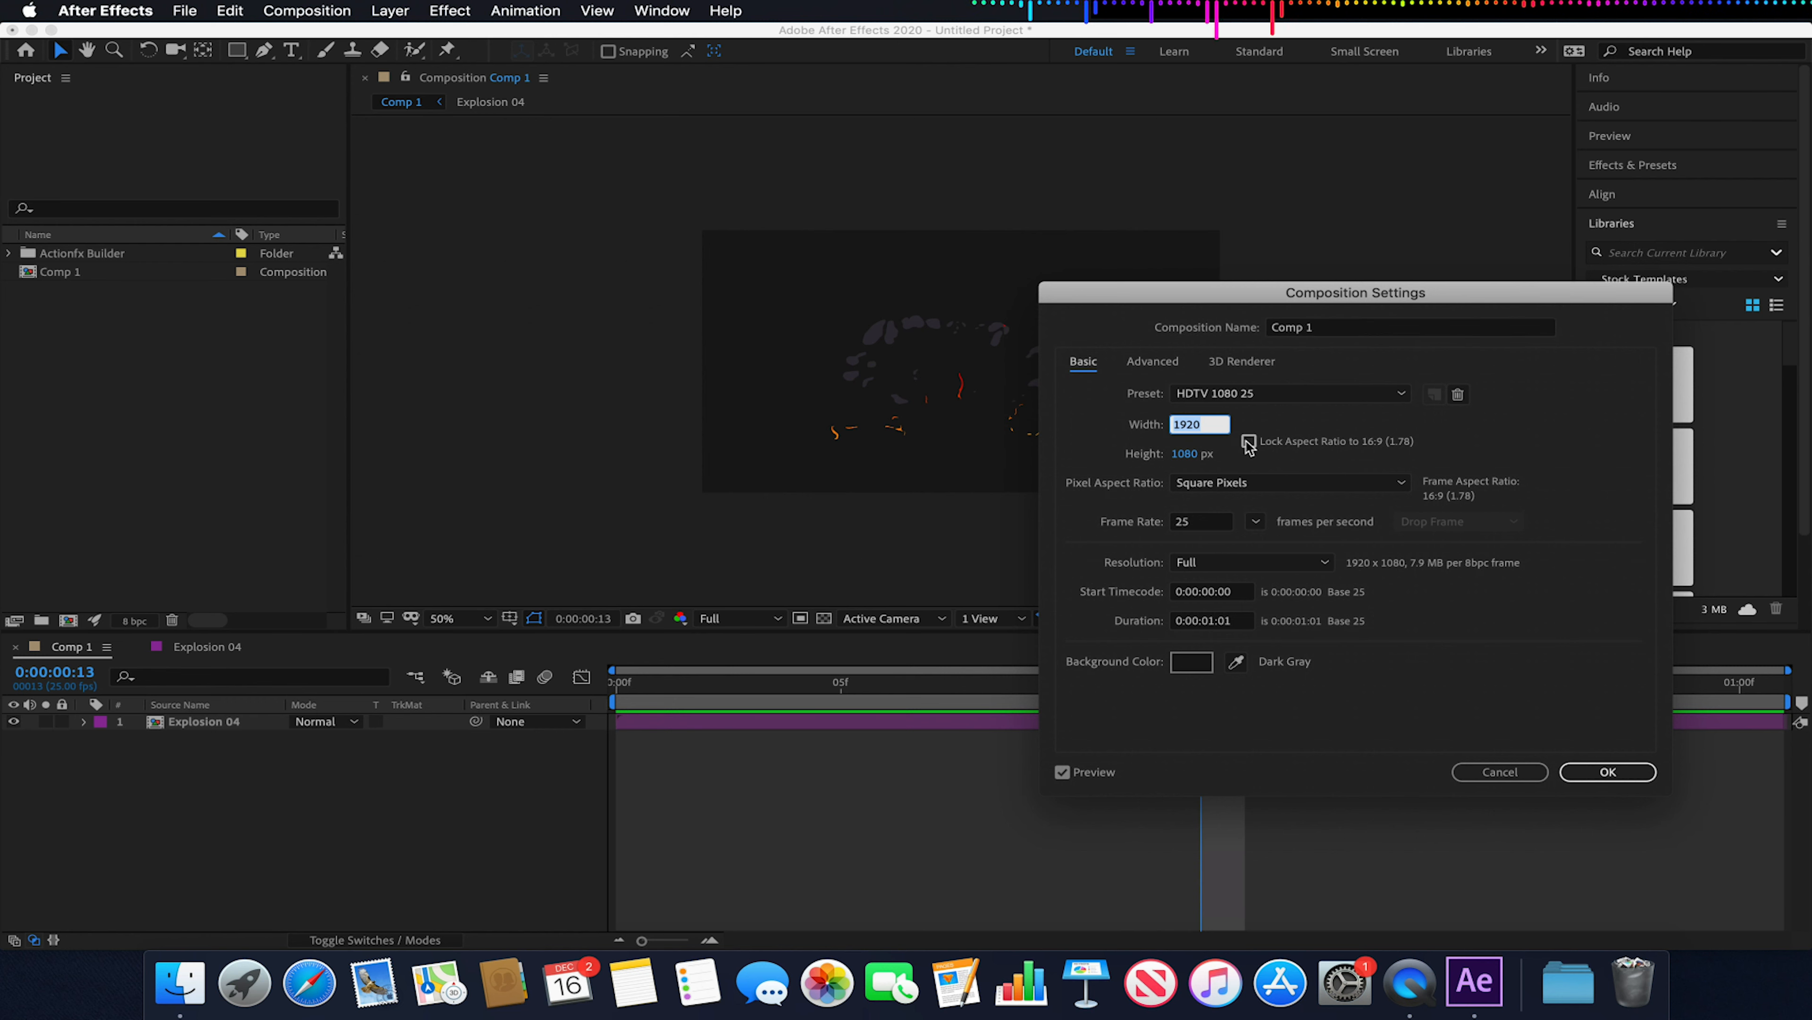
left_click(1248, 442)
Reduce the composition's width to 600 px with the aspect ratio locked and apply the settings.
left_click_drag(1185, 426, 888, 427)
left_click_drag(1185, 425, 865, 443)
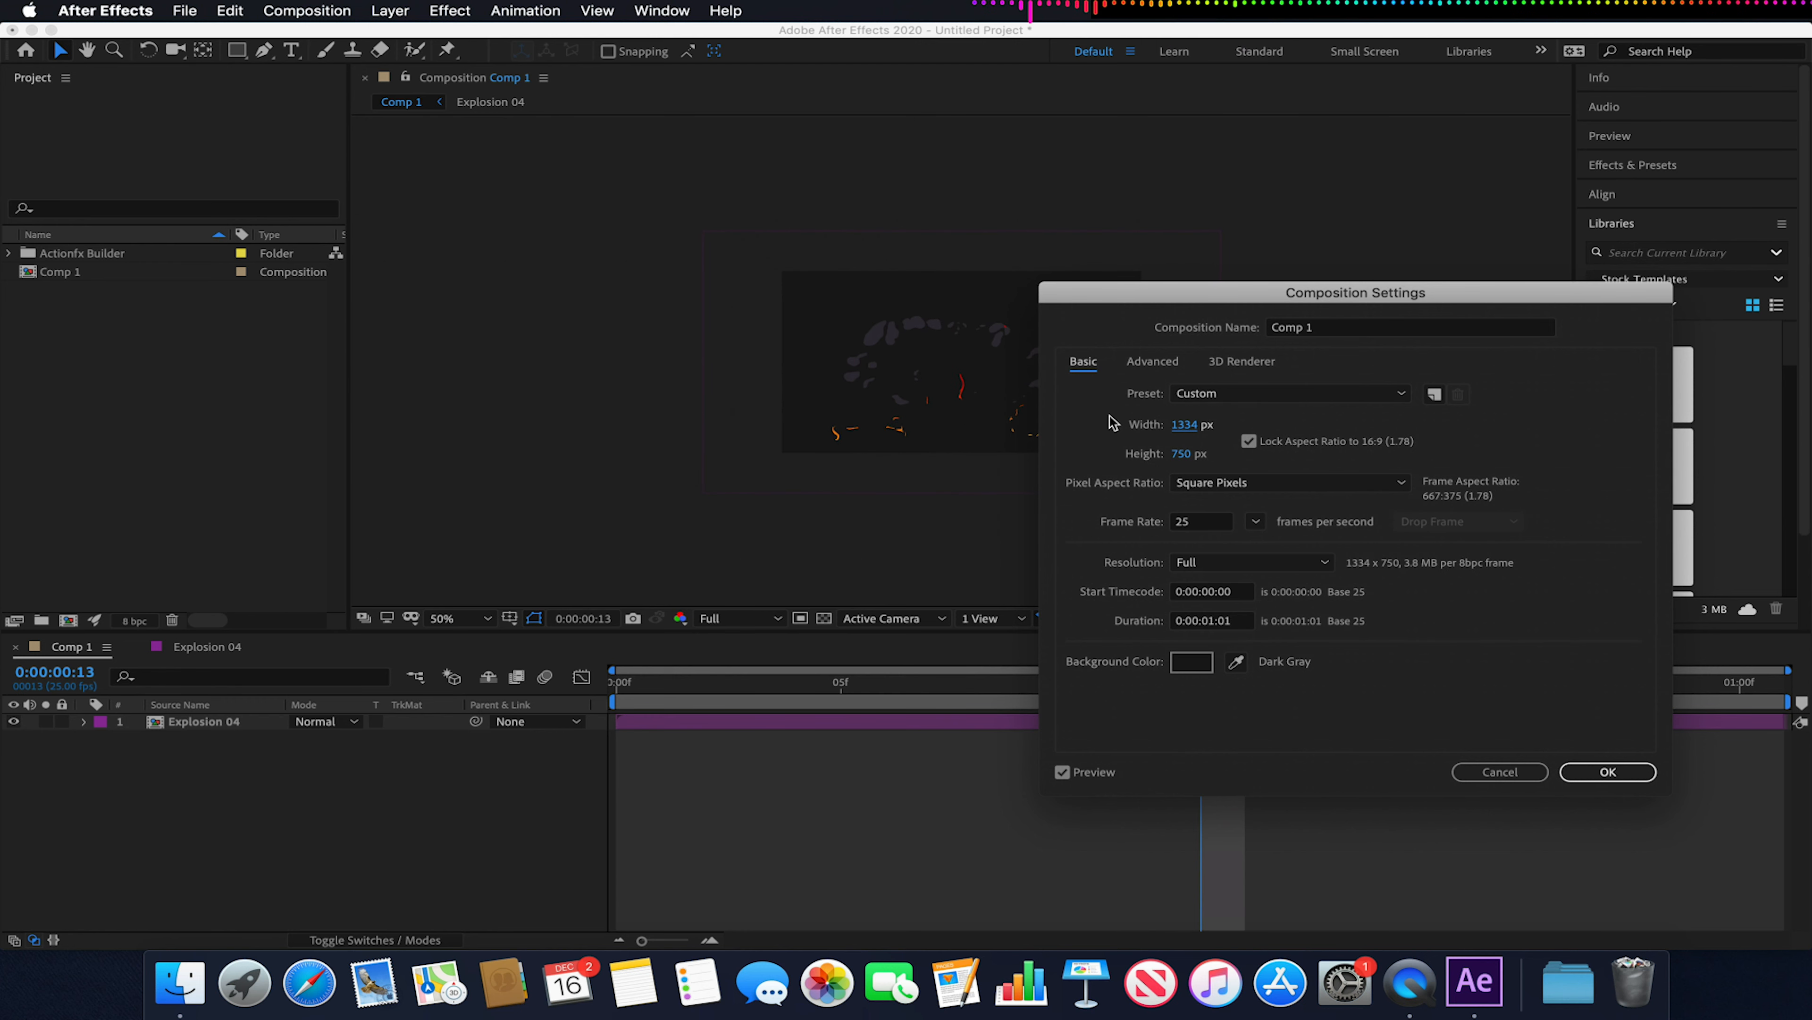
left_click_drag(1180, 424, 921, 432)
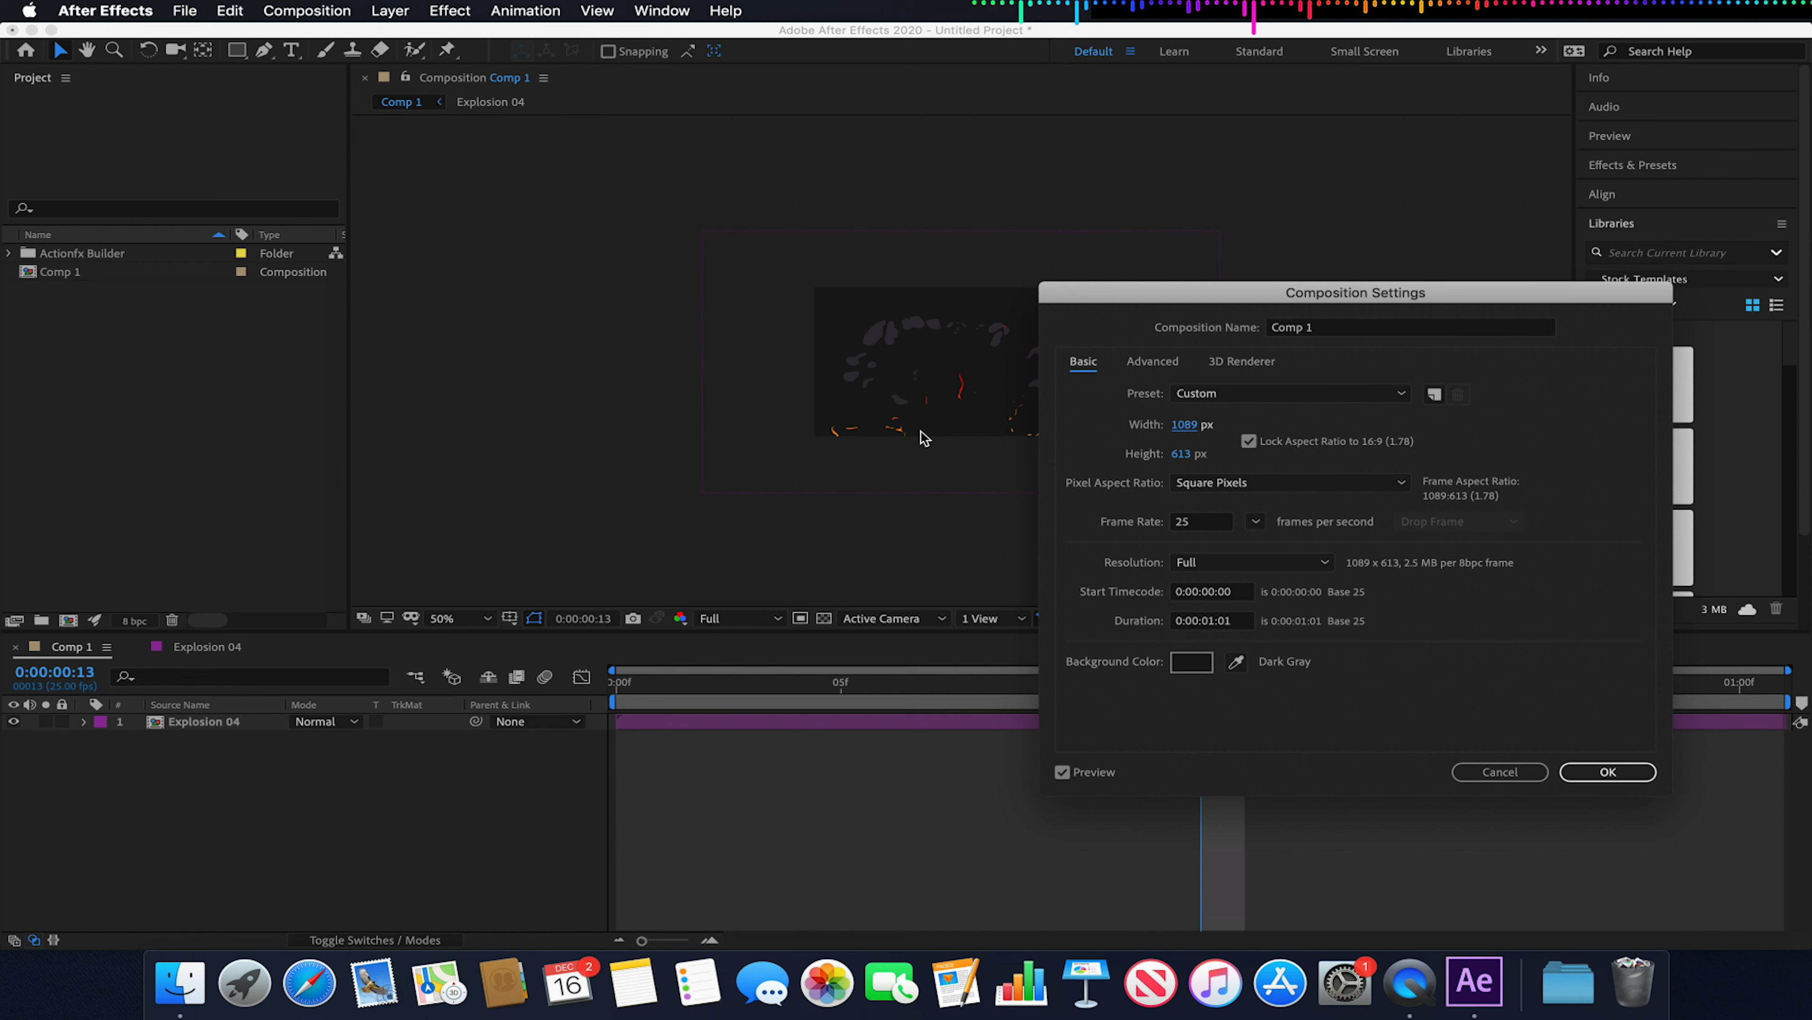
left_click_drag(1181, 426, 813, 458)
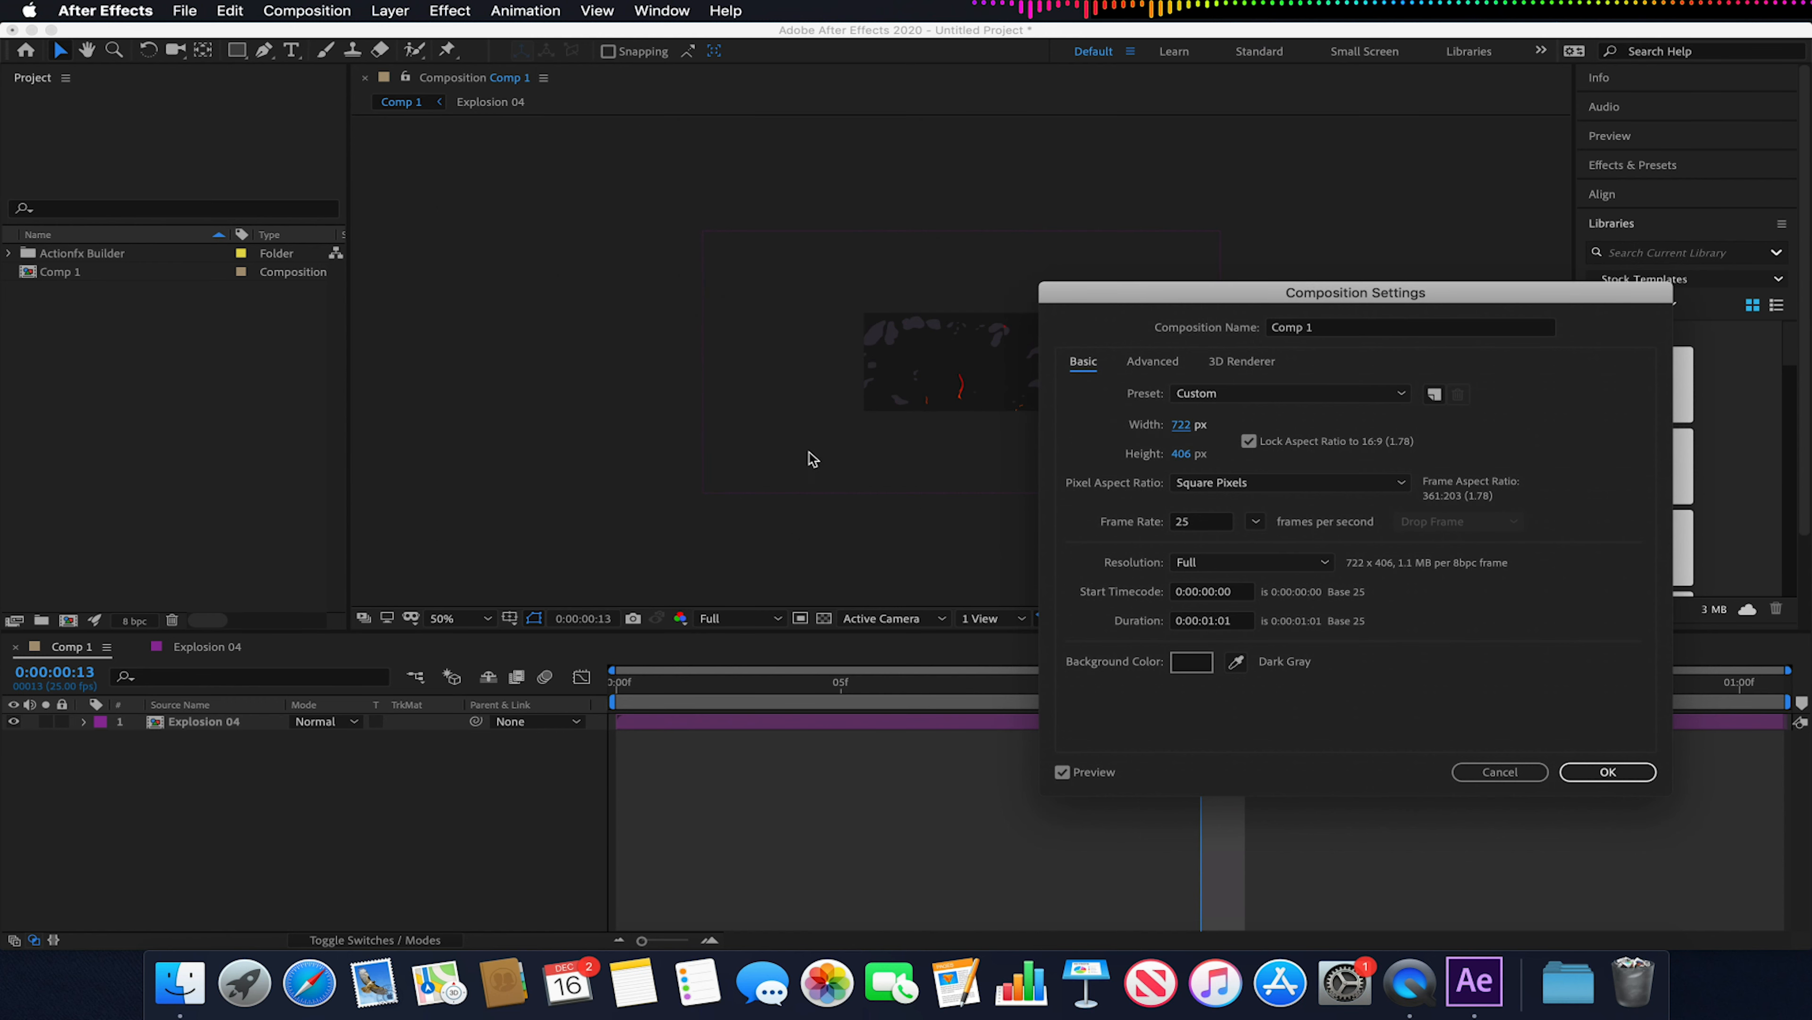
left_click_drag(1192, 425, 1108, 426)
left_click(1182, 426)
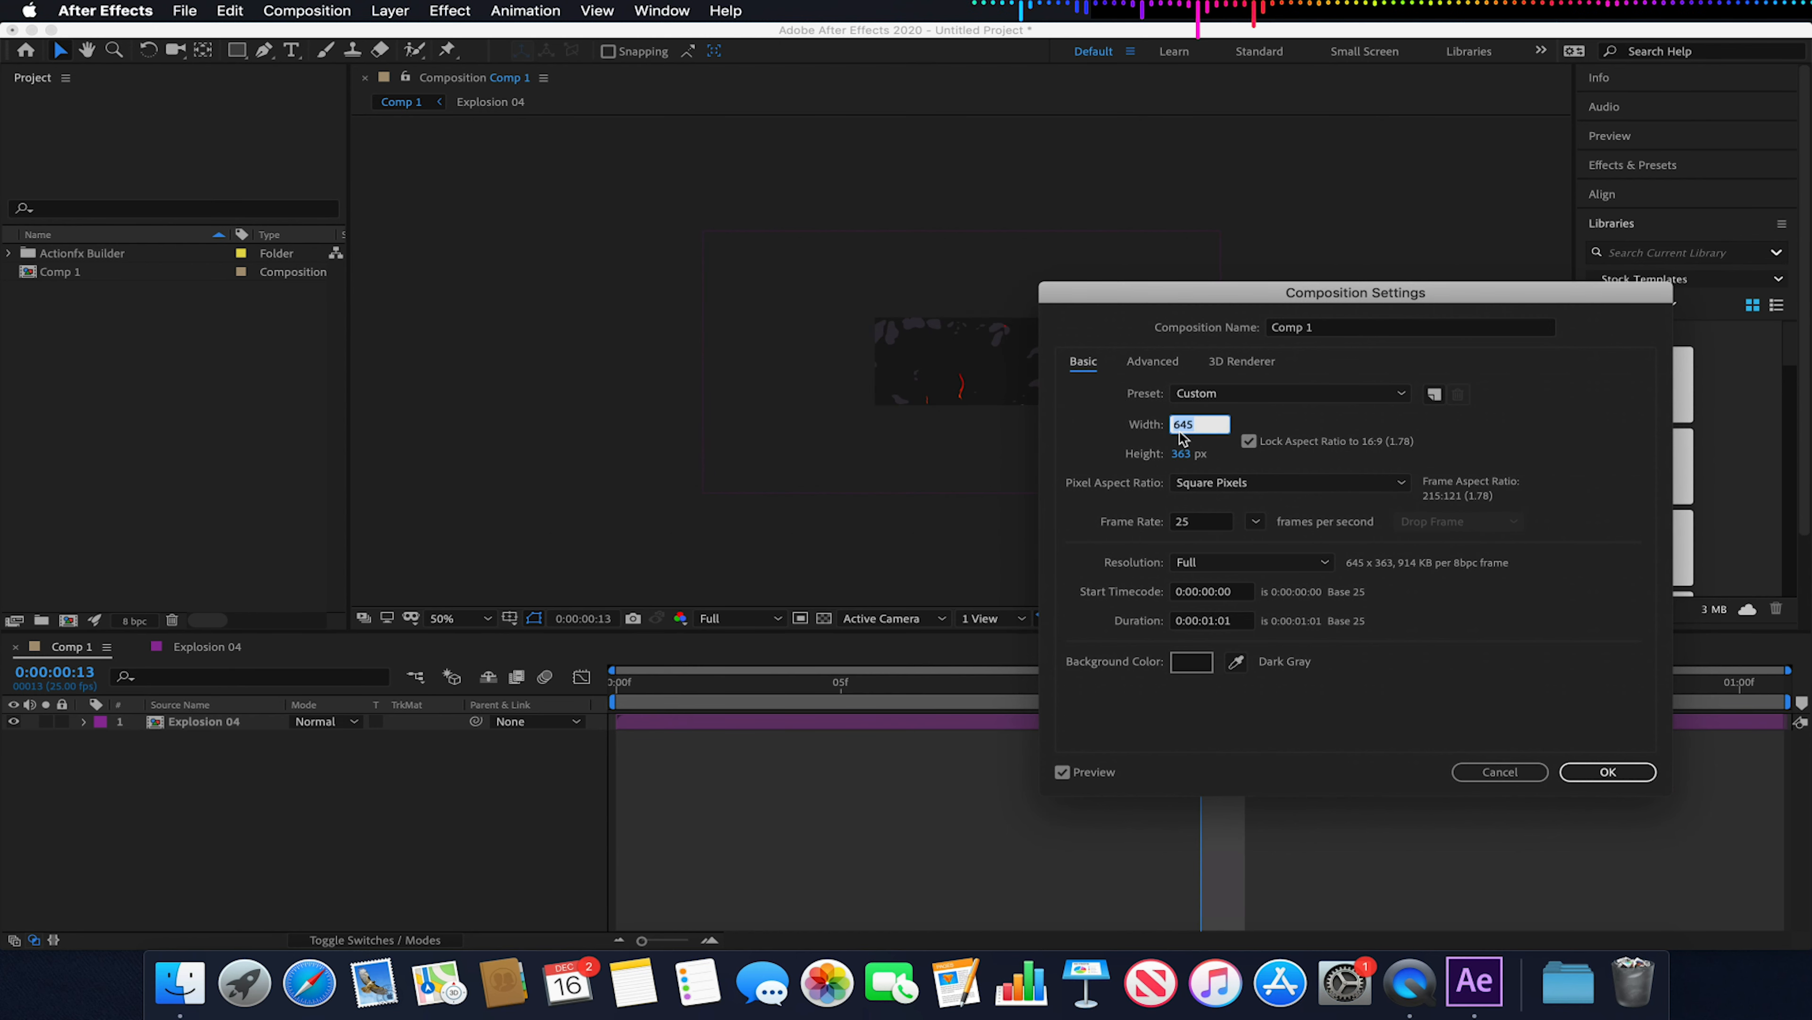
type("640")
key("Return")
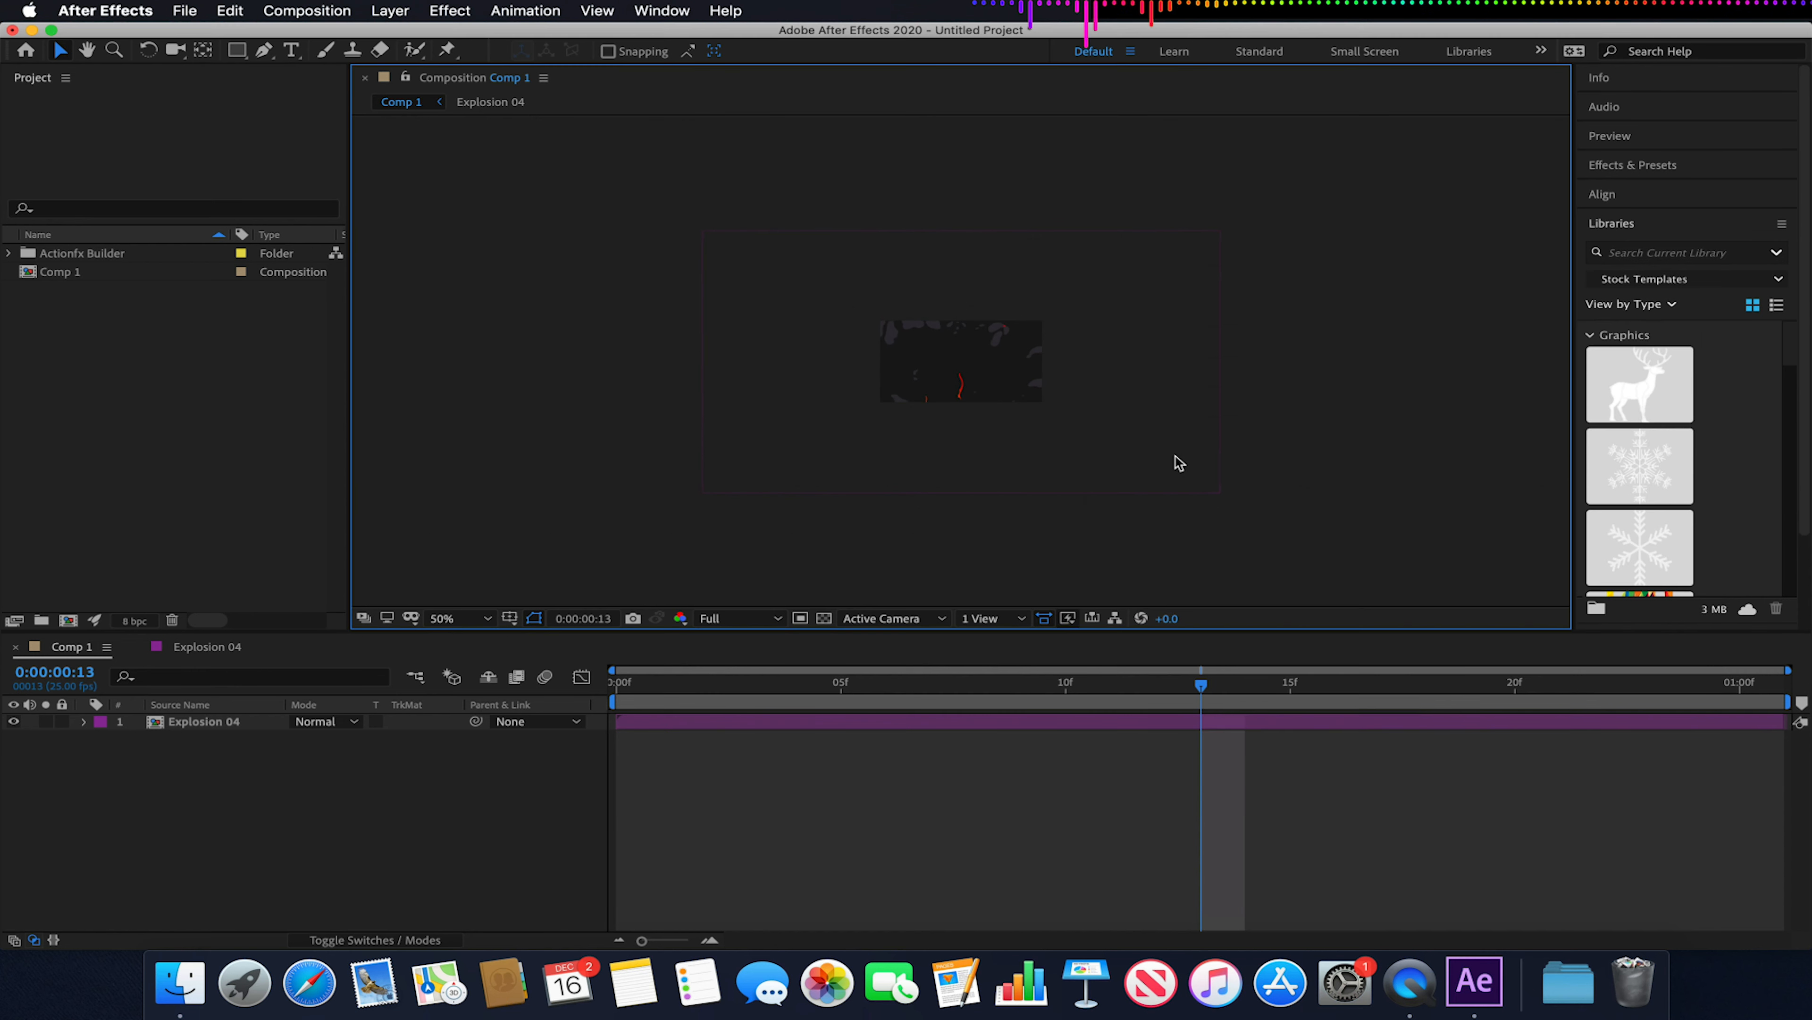
Scale the Explosion 04 layer to fit the resized composition using Fit to Comp.
left_click(184, 724)
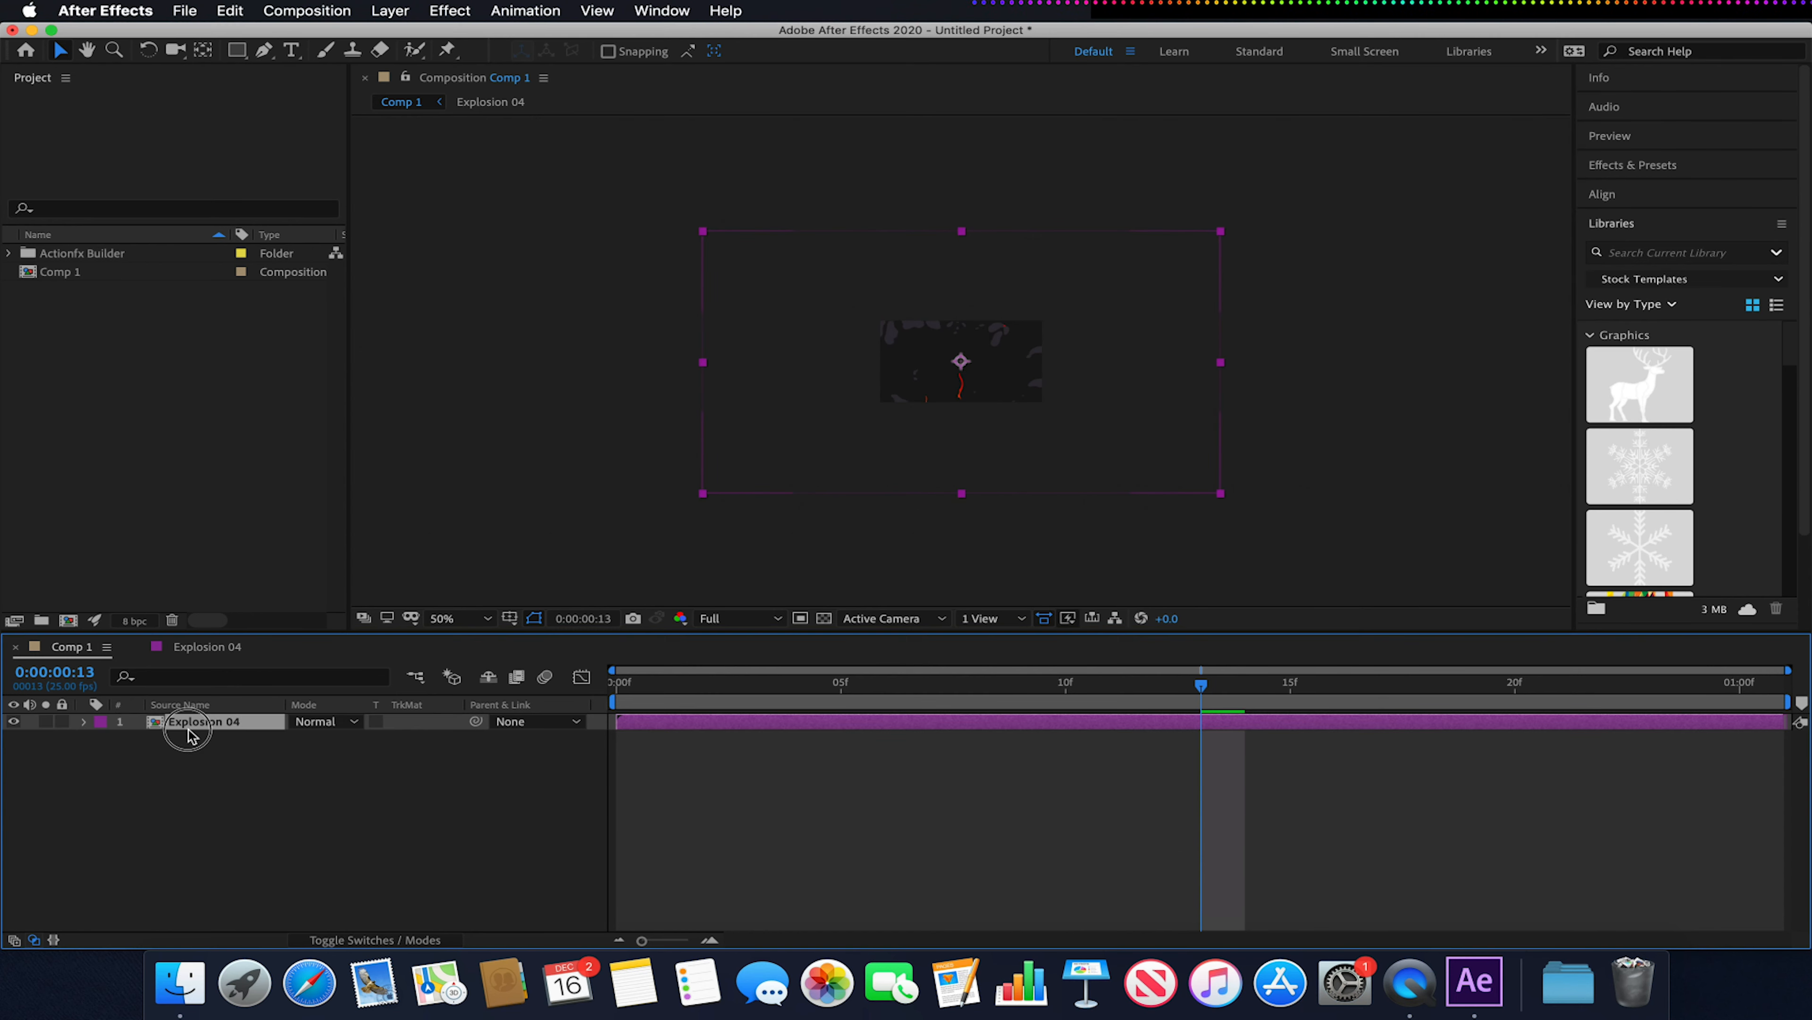
right_click(813, 337)
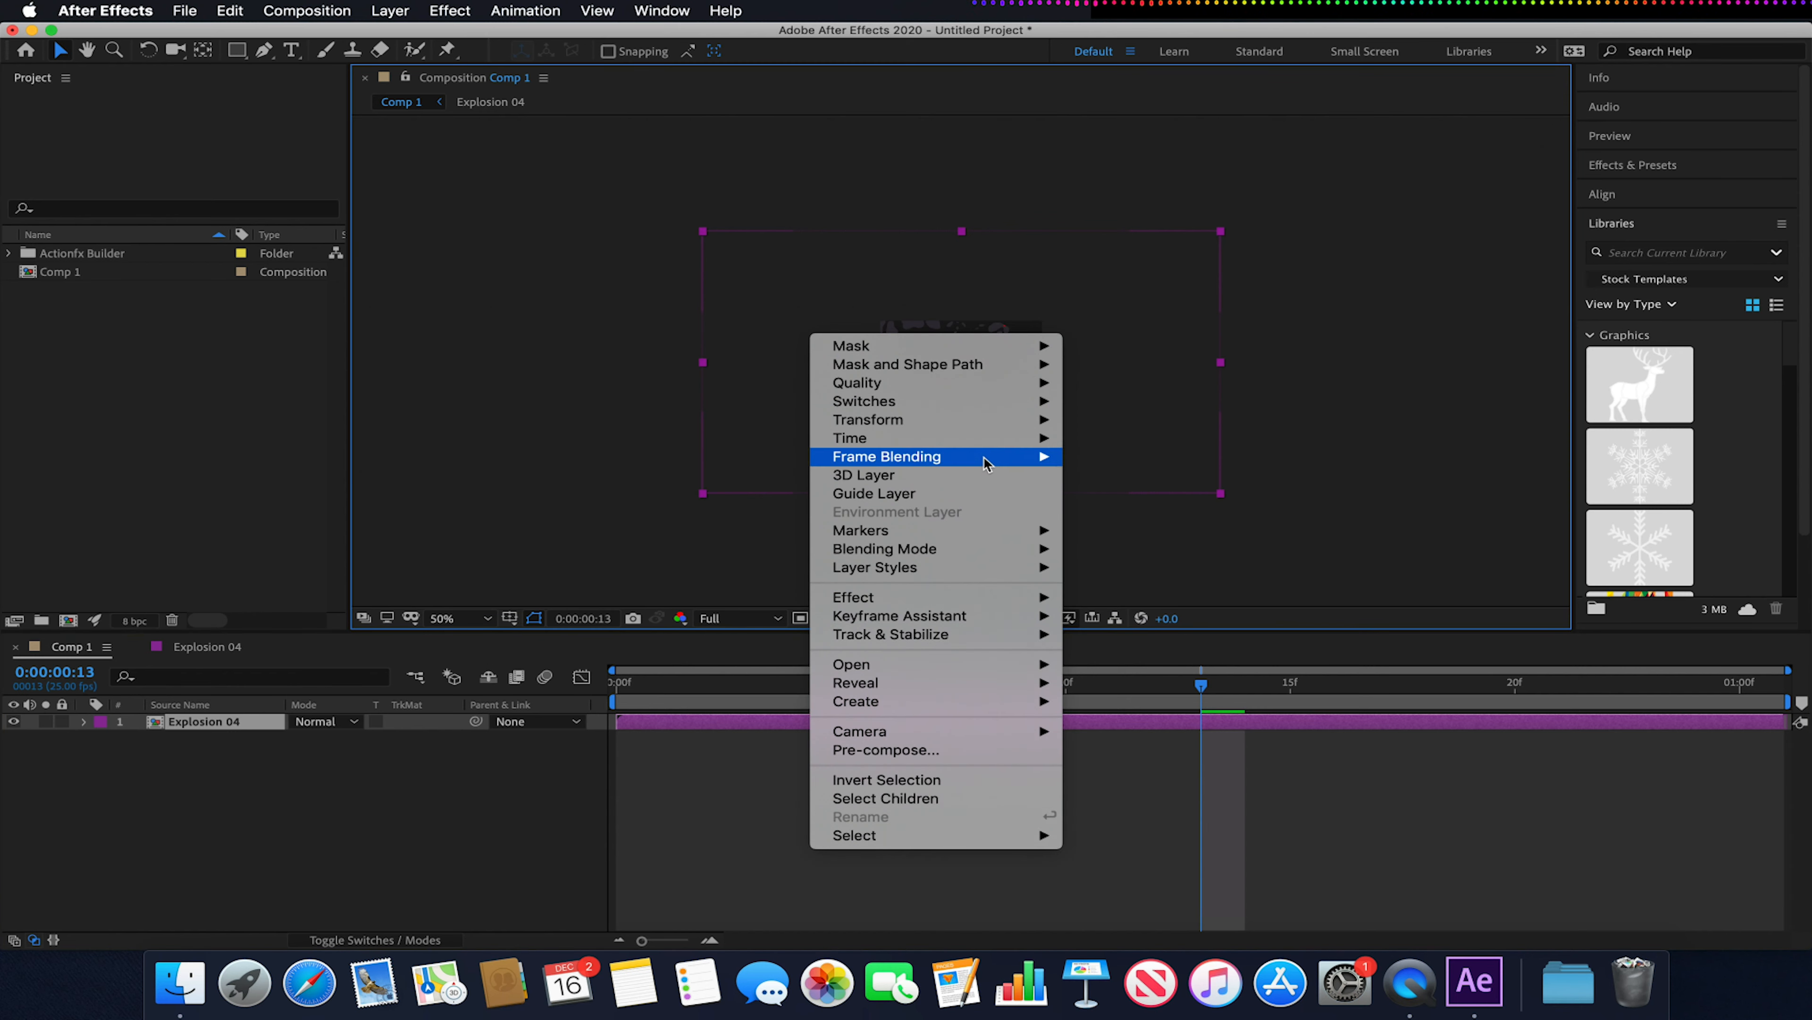
mouse_move(1009, 428)
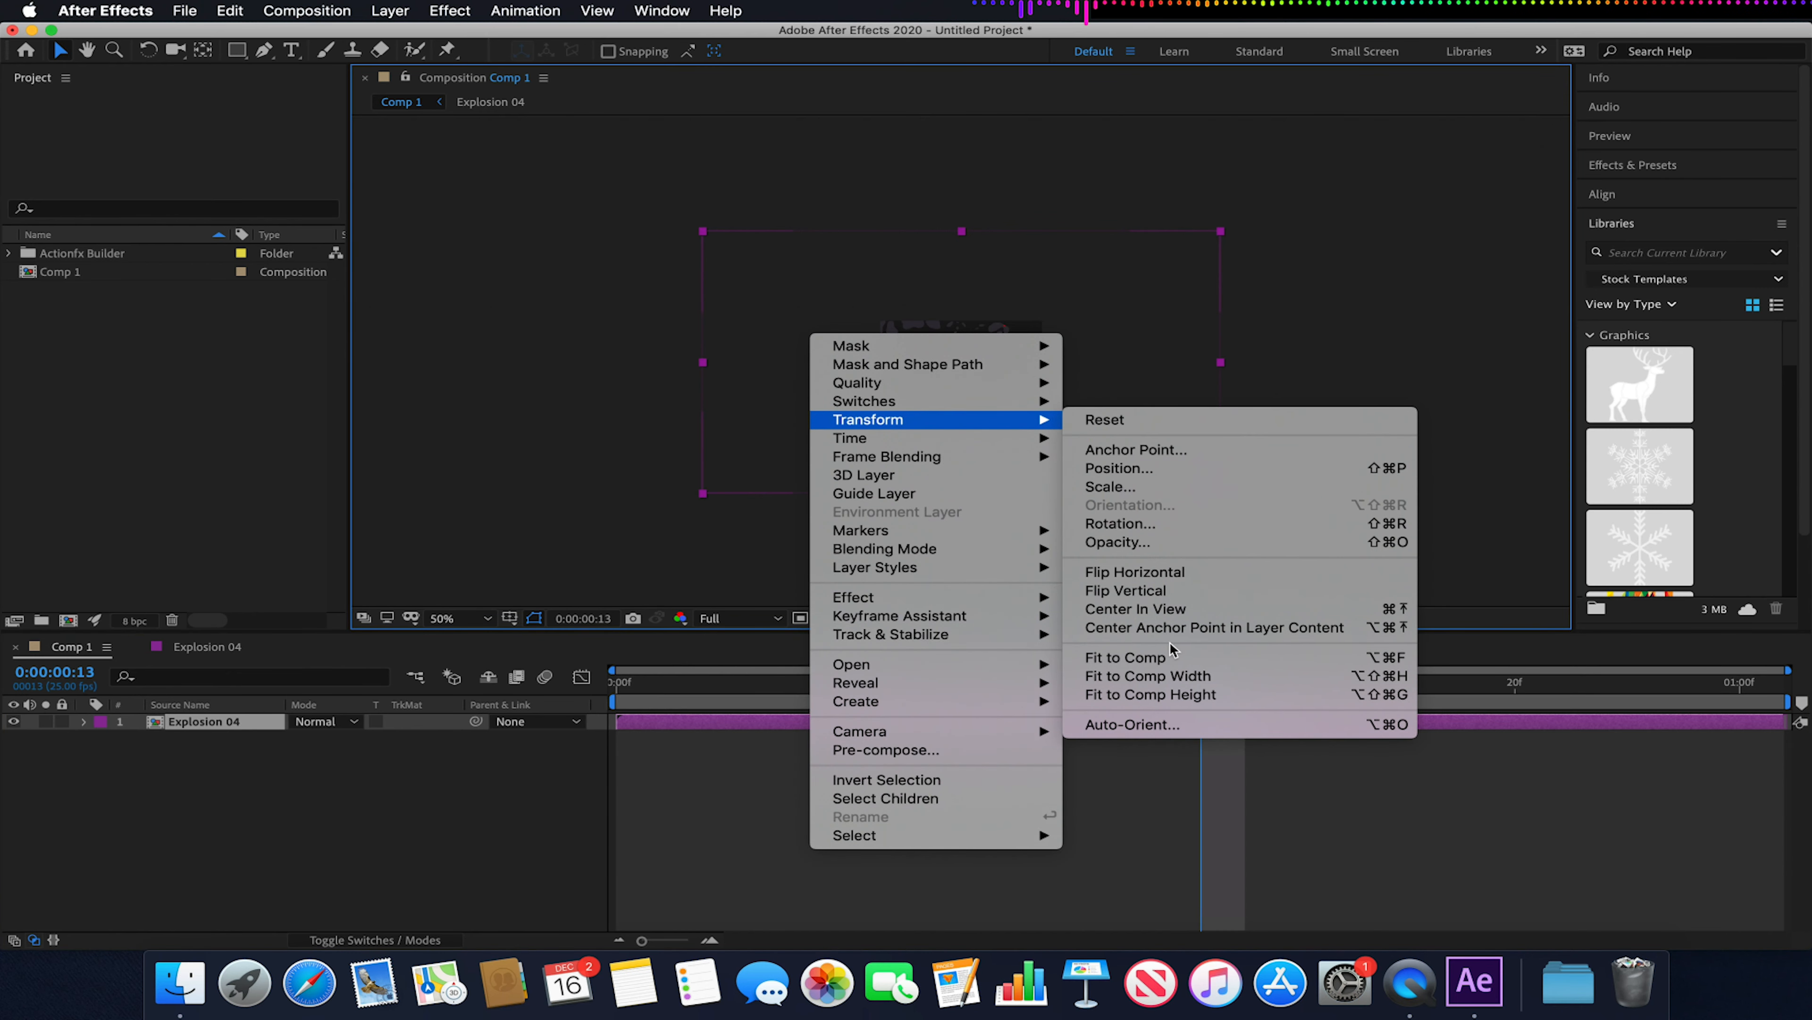
left_click(1154, 655)
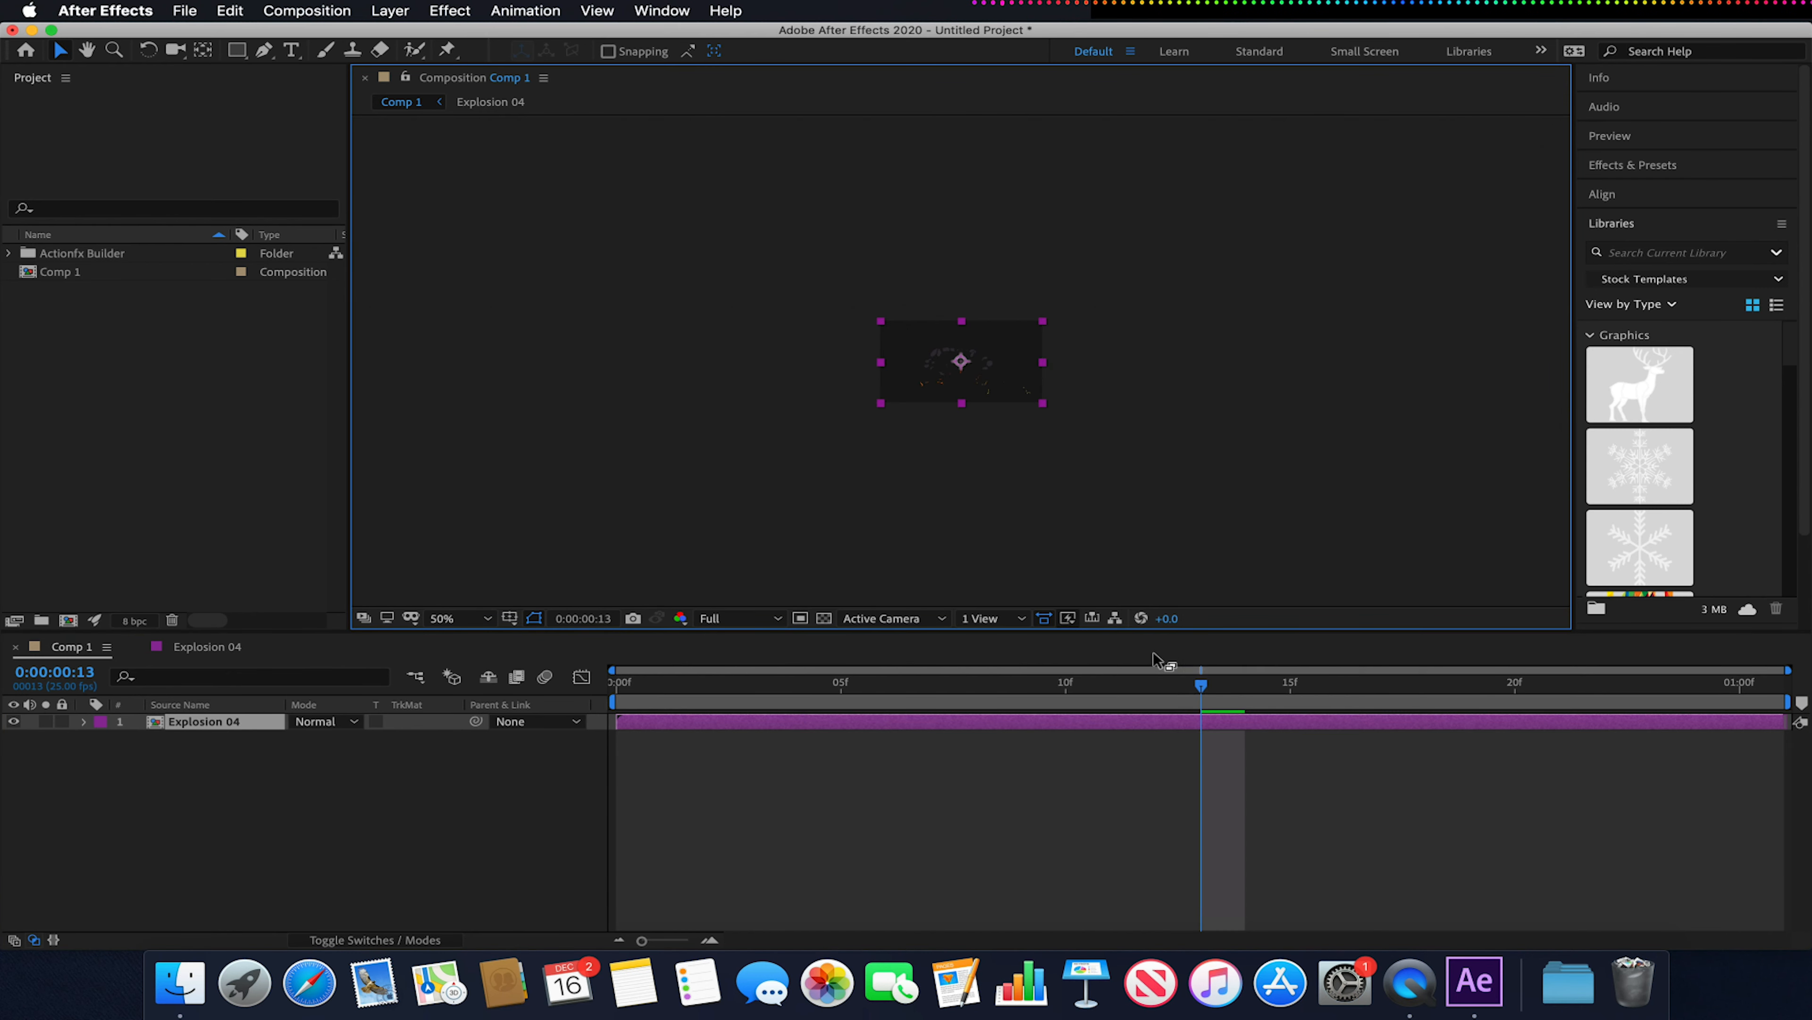
Open the Explosion 04 composition and inspect the explosion at frame 5 against the transparency grid.
left_click(210, 648)
left_click_drag(927, 683, 1103, 739)
left_click(823, 617)
left_click(1067, 686)
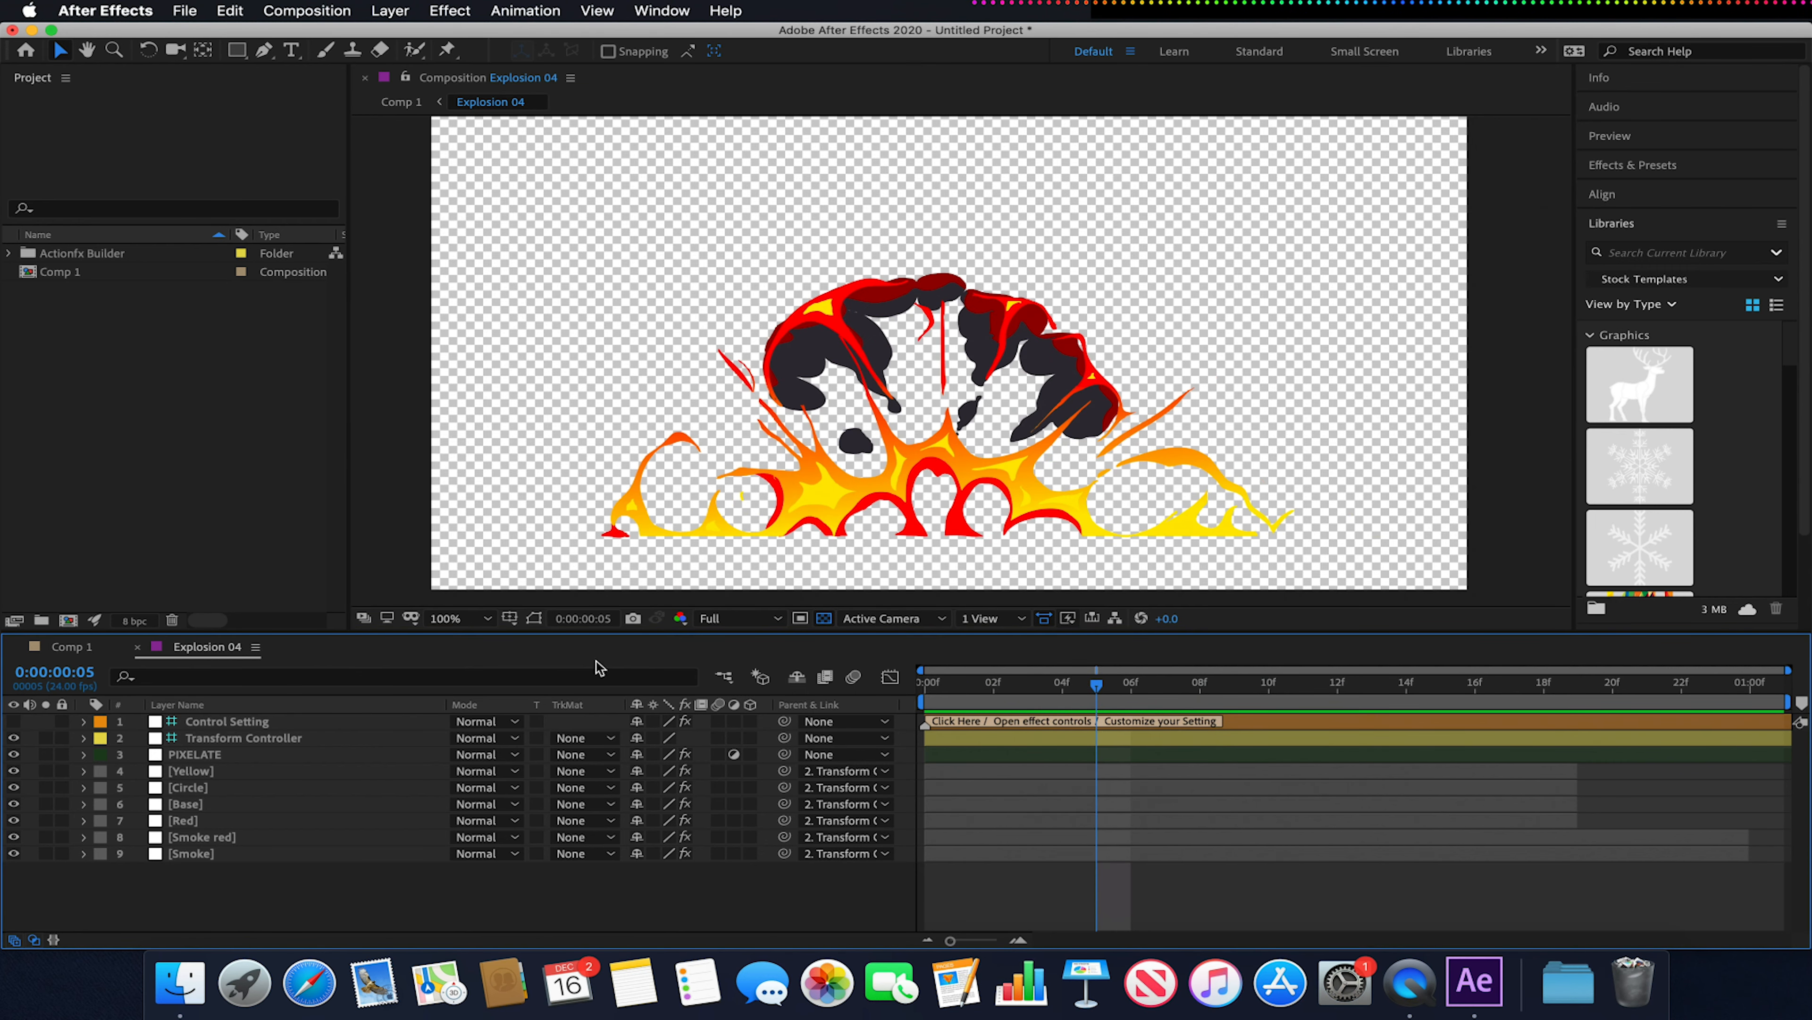
Return to Comp 1 and turn on the transparency grid behind the explosion.
left_click(67, 650)
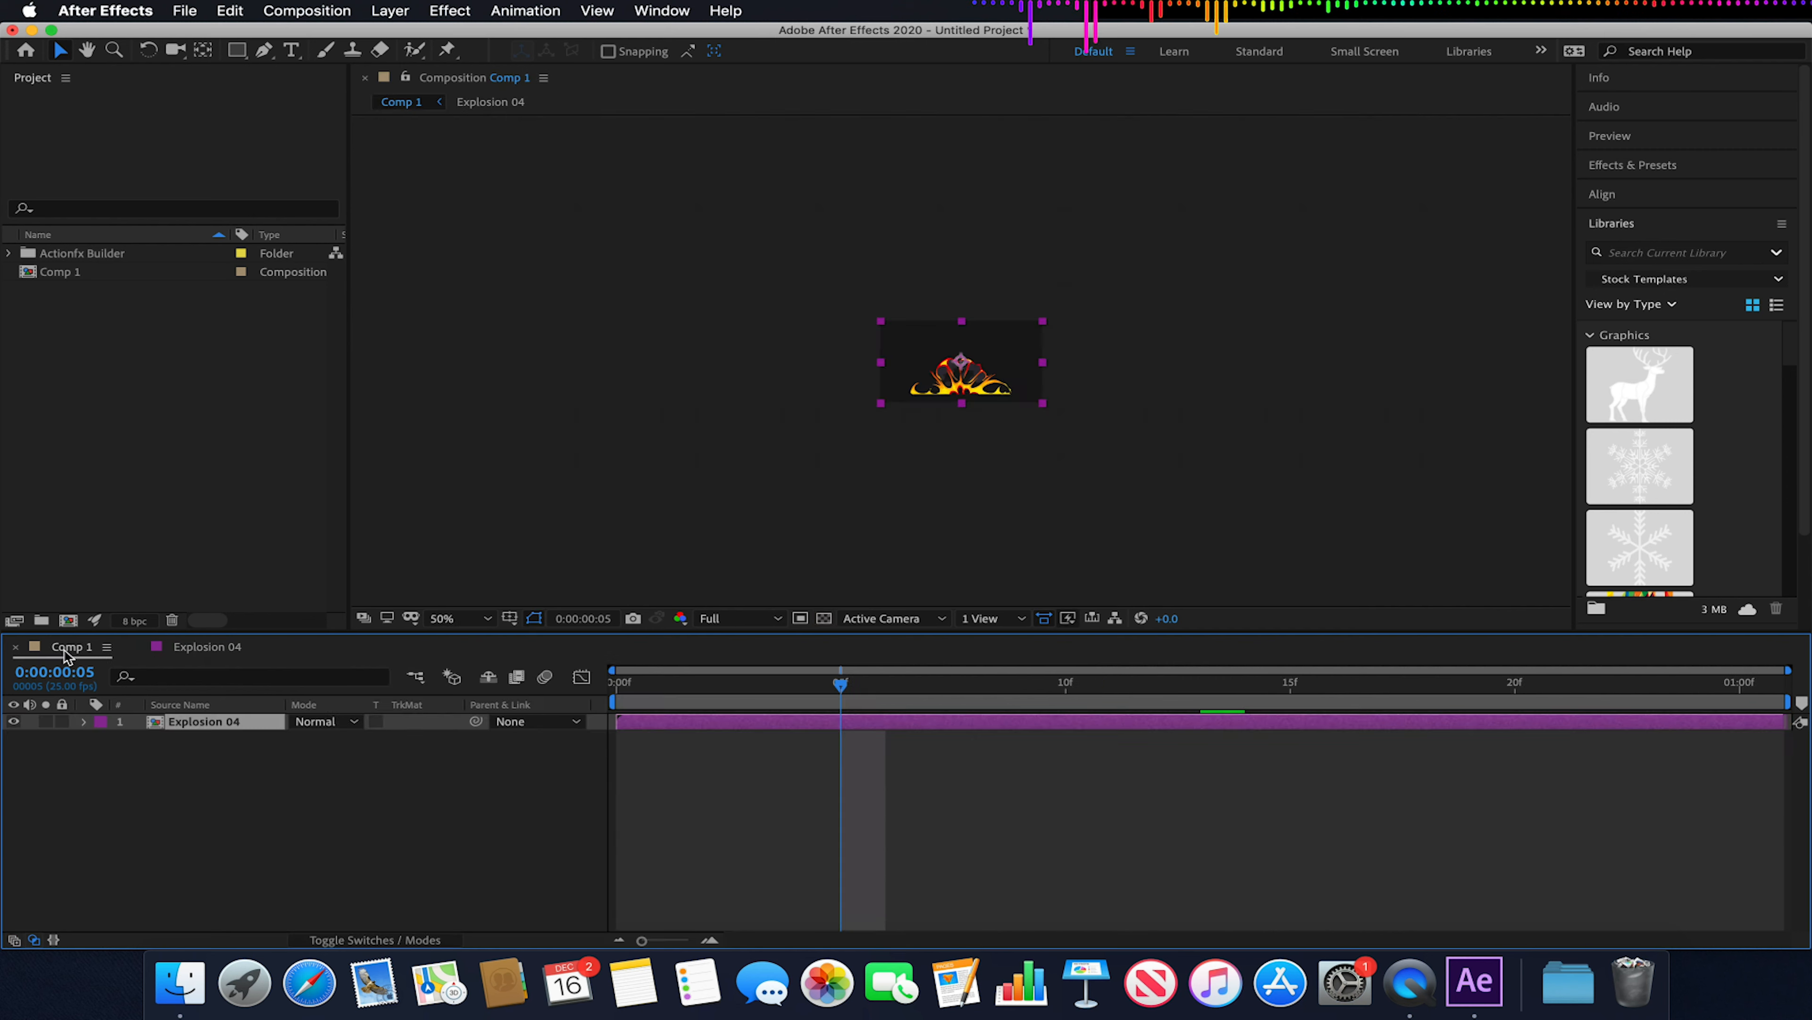
left_click(250, 774)
left_click(217, 736)
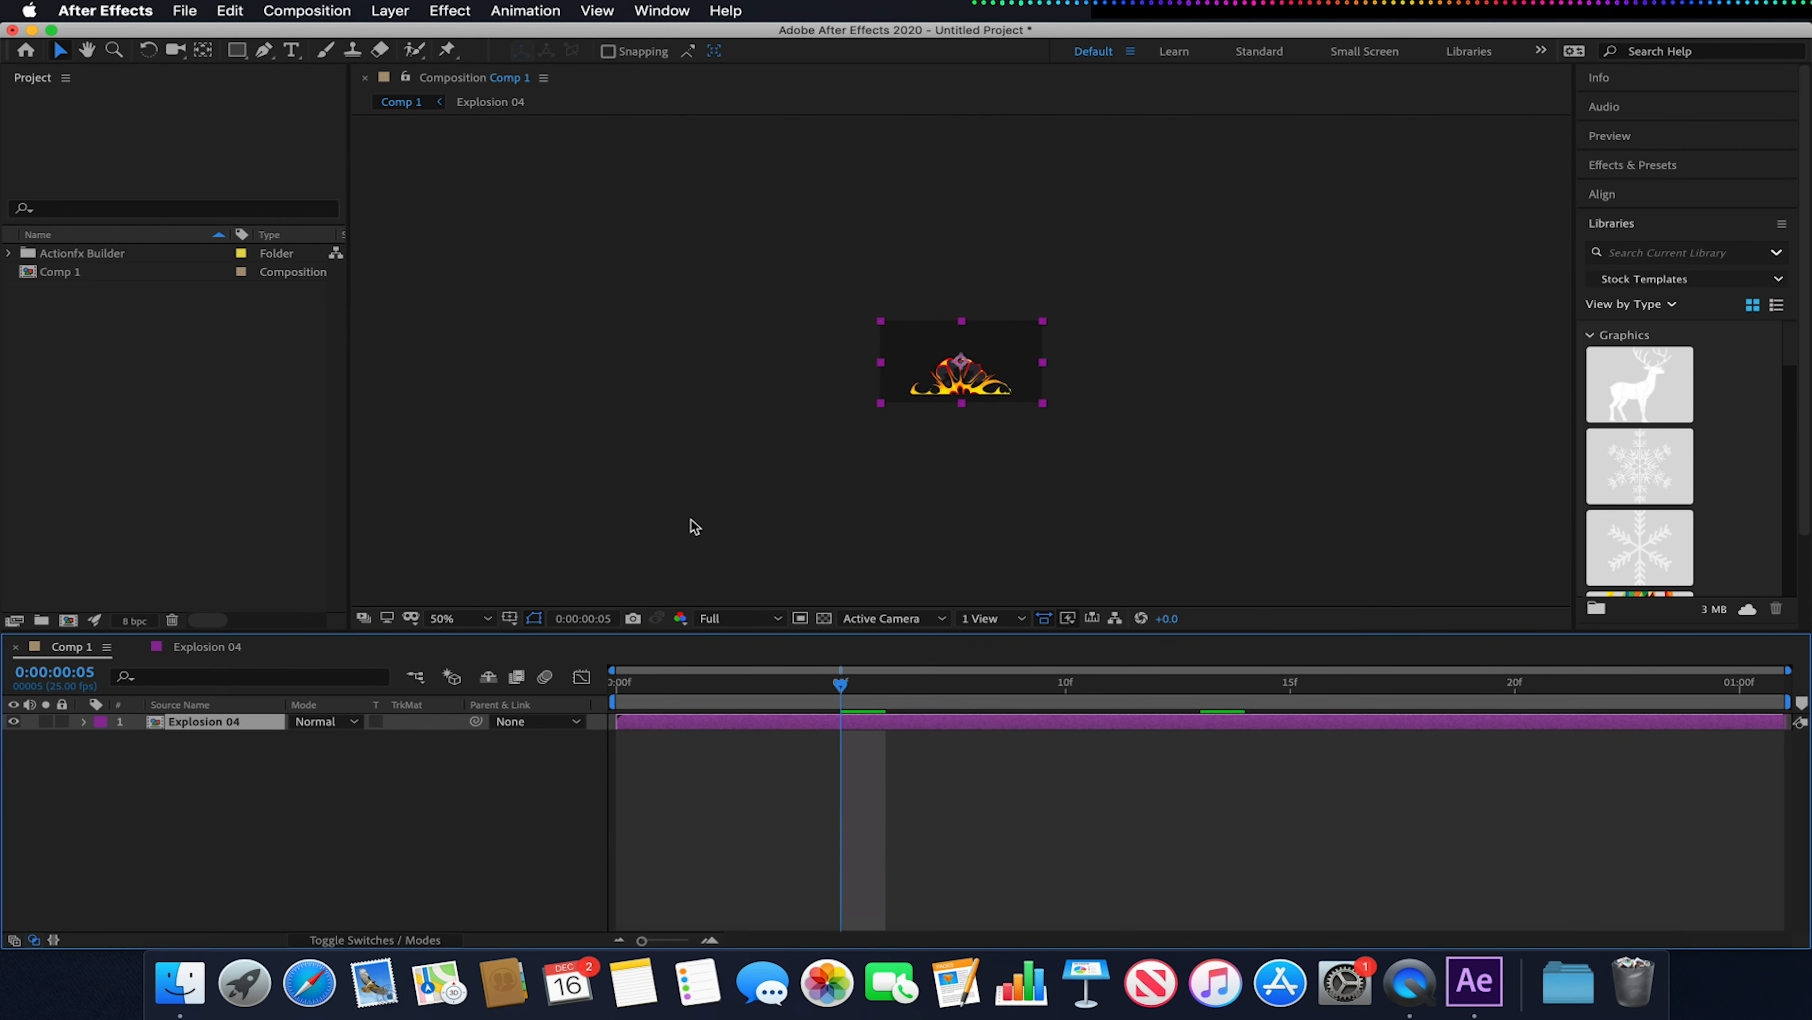
left_click(824, 618)
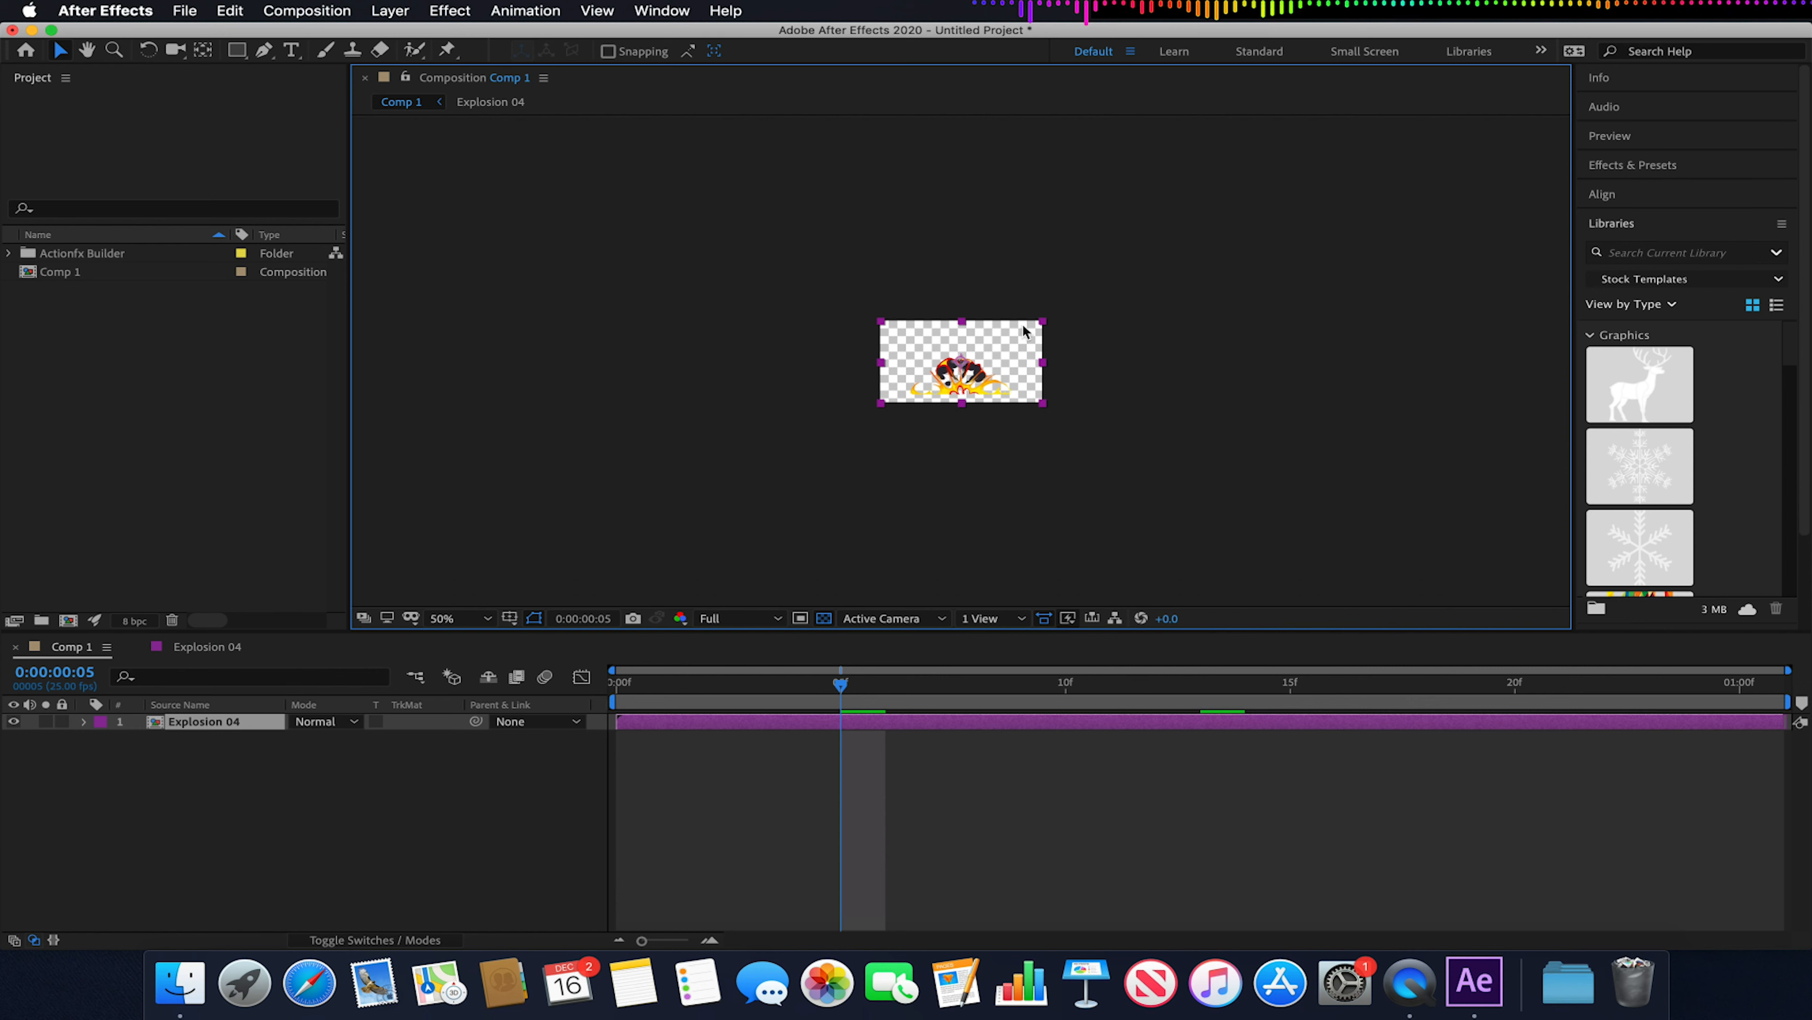
left_click(756, 352)
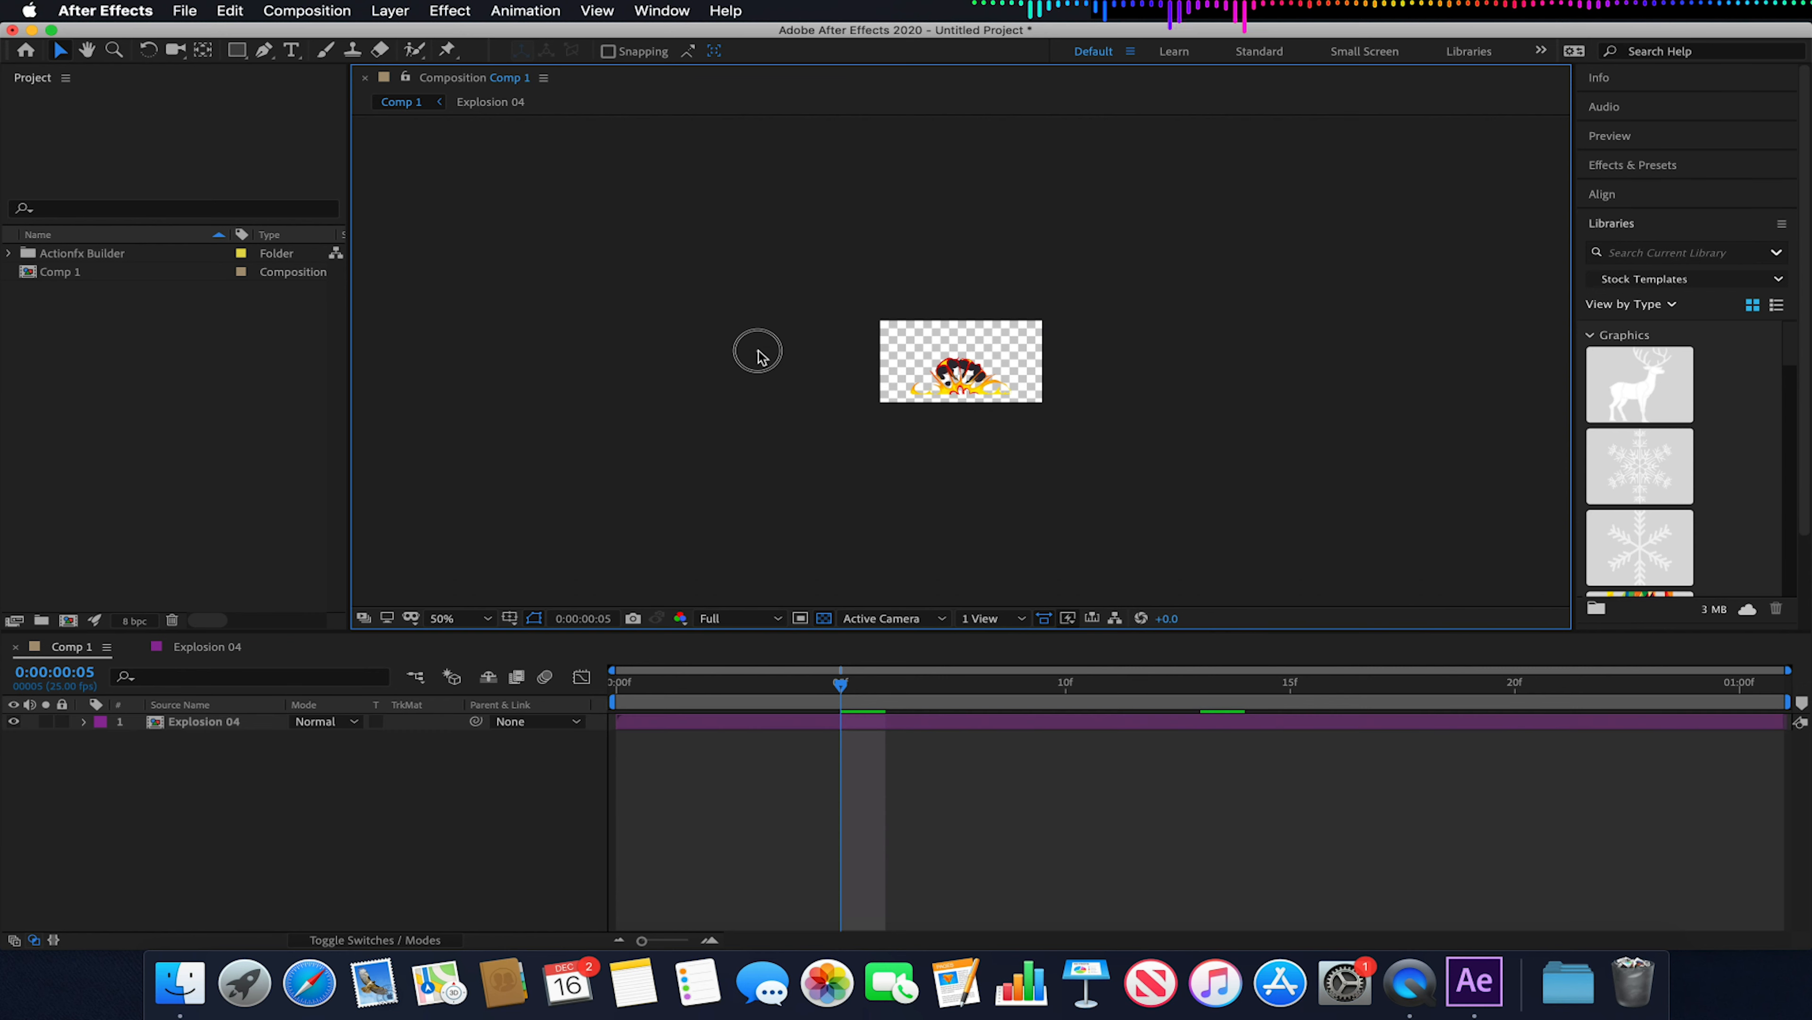
Magnify the composition view to 200% and play the explosion from the first frame.
left_click(201, 723)
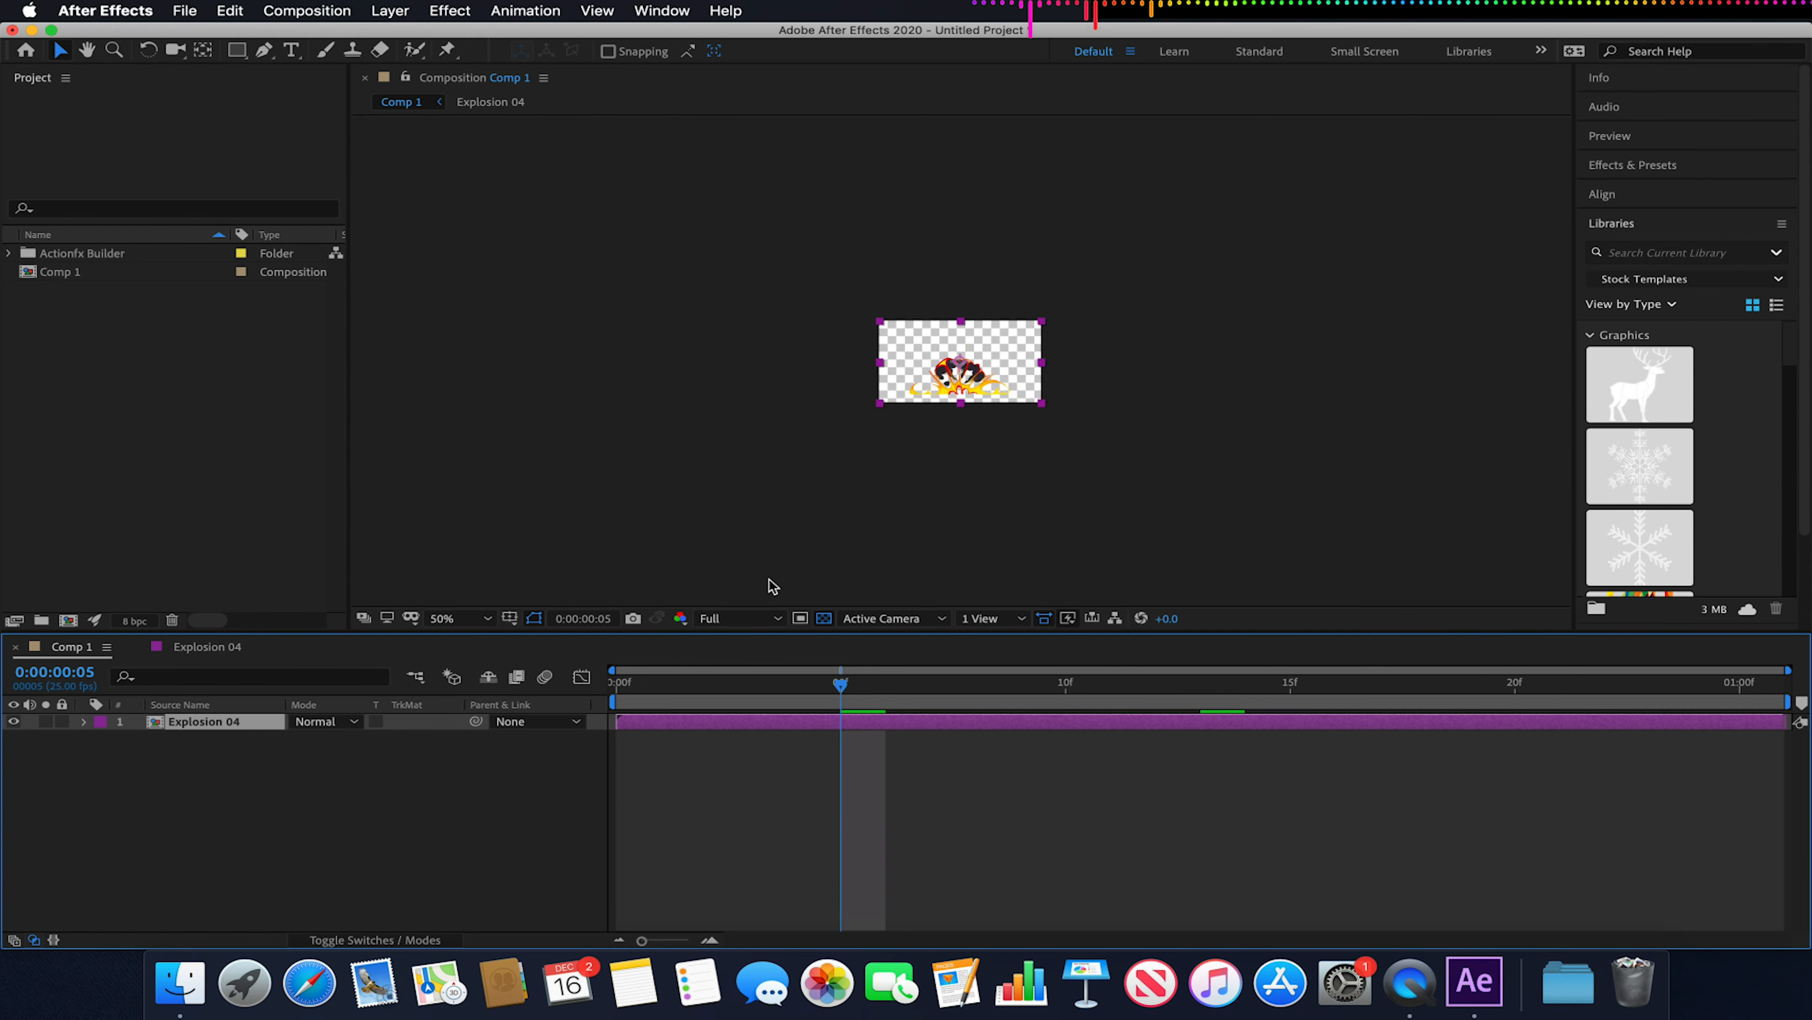
scroll(769, 582, "up", 6)
key("slash")
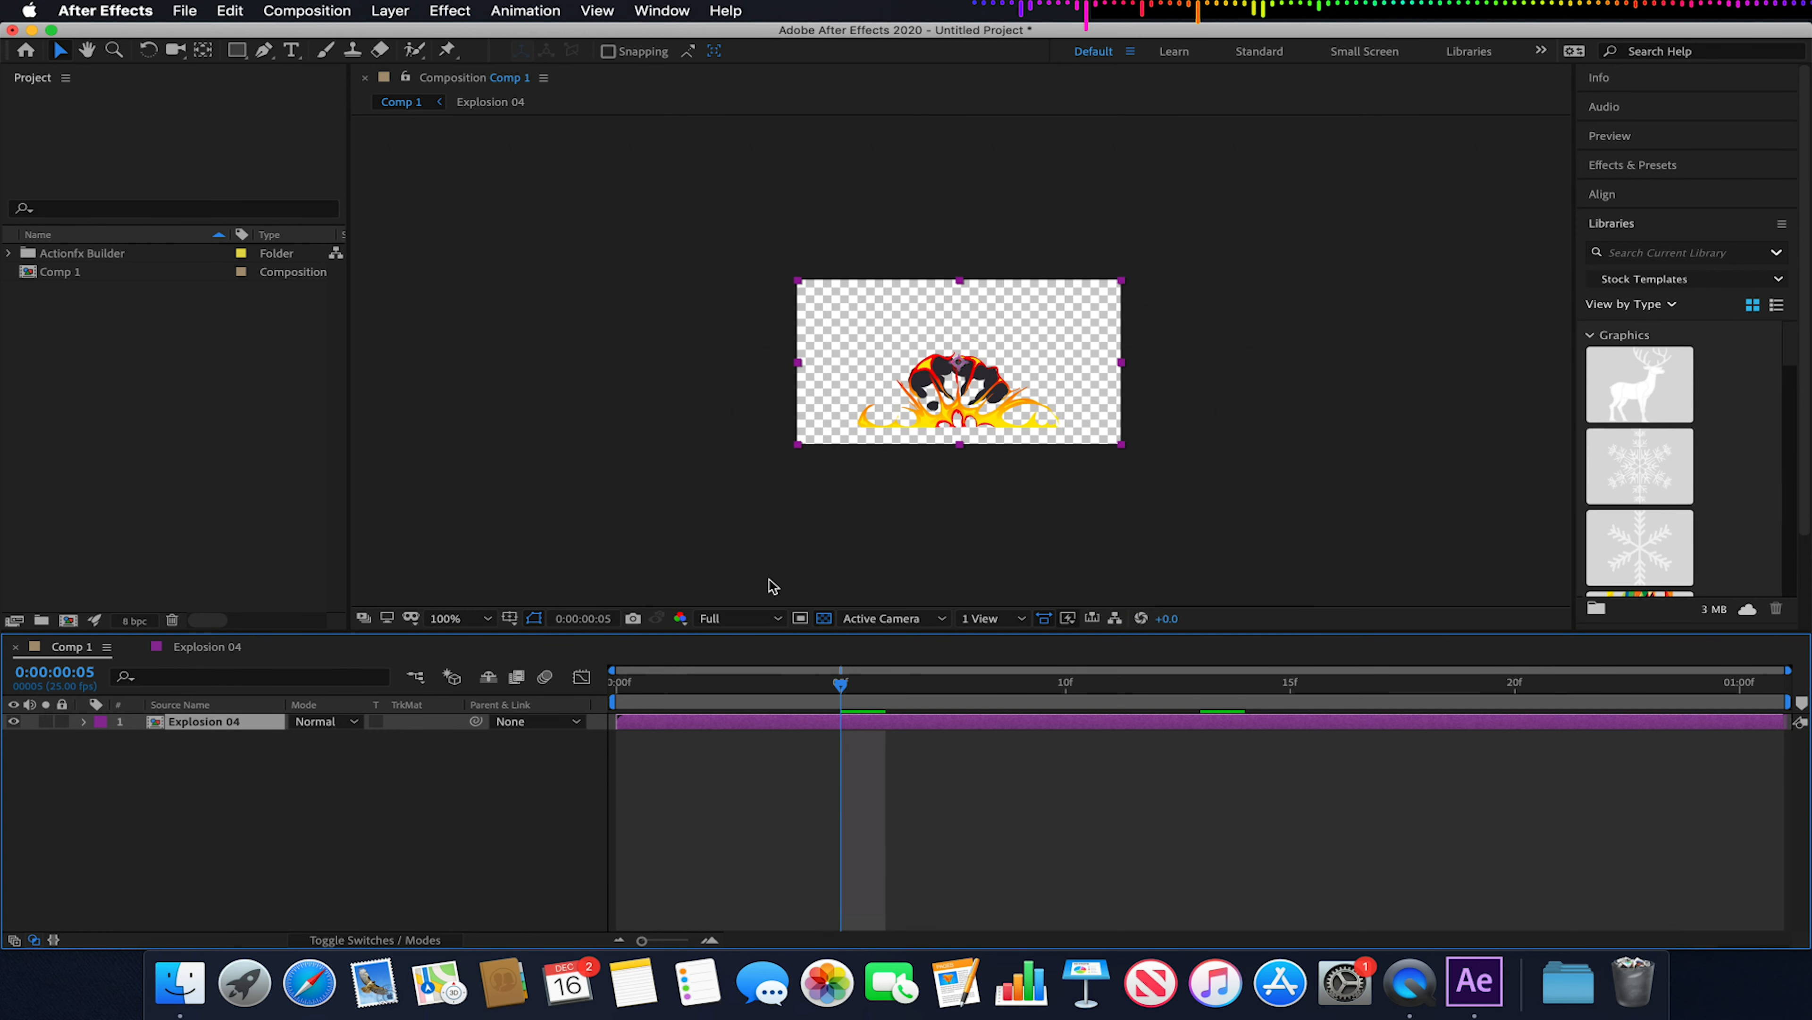
key("period")
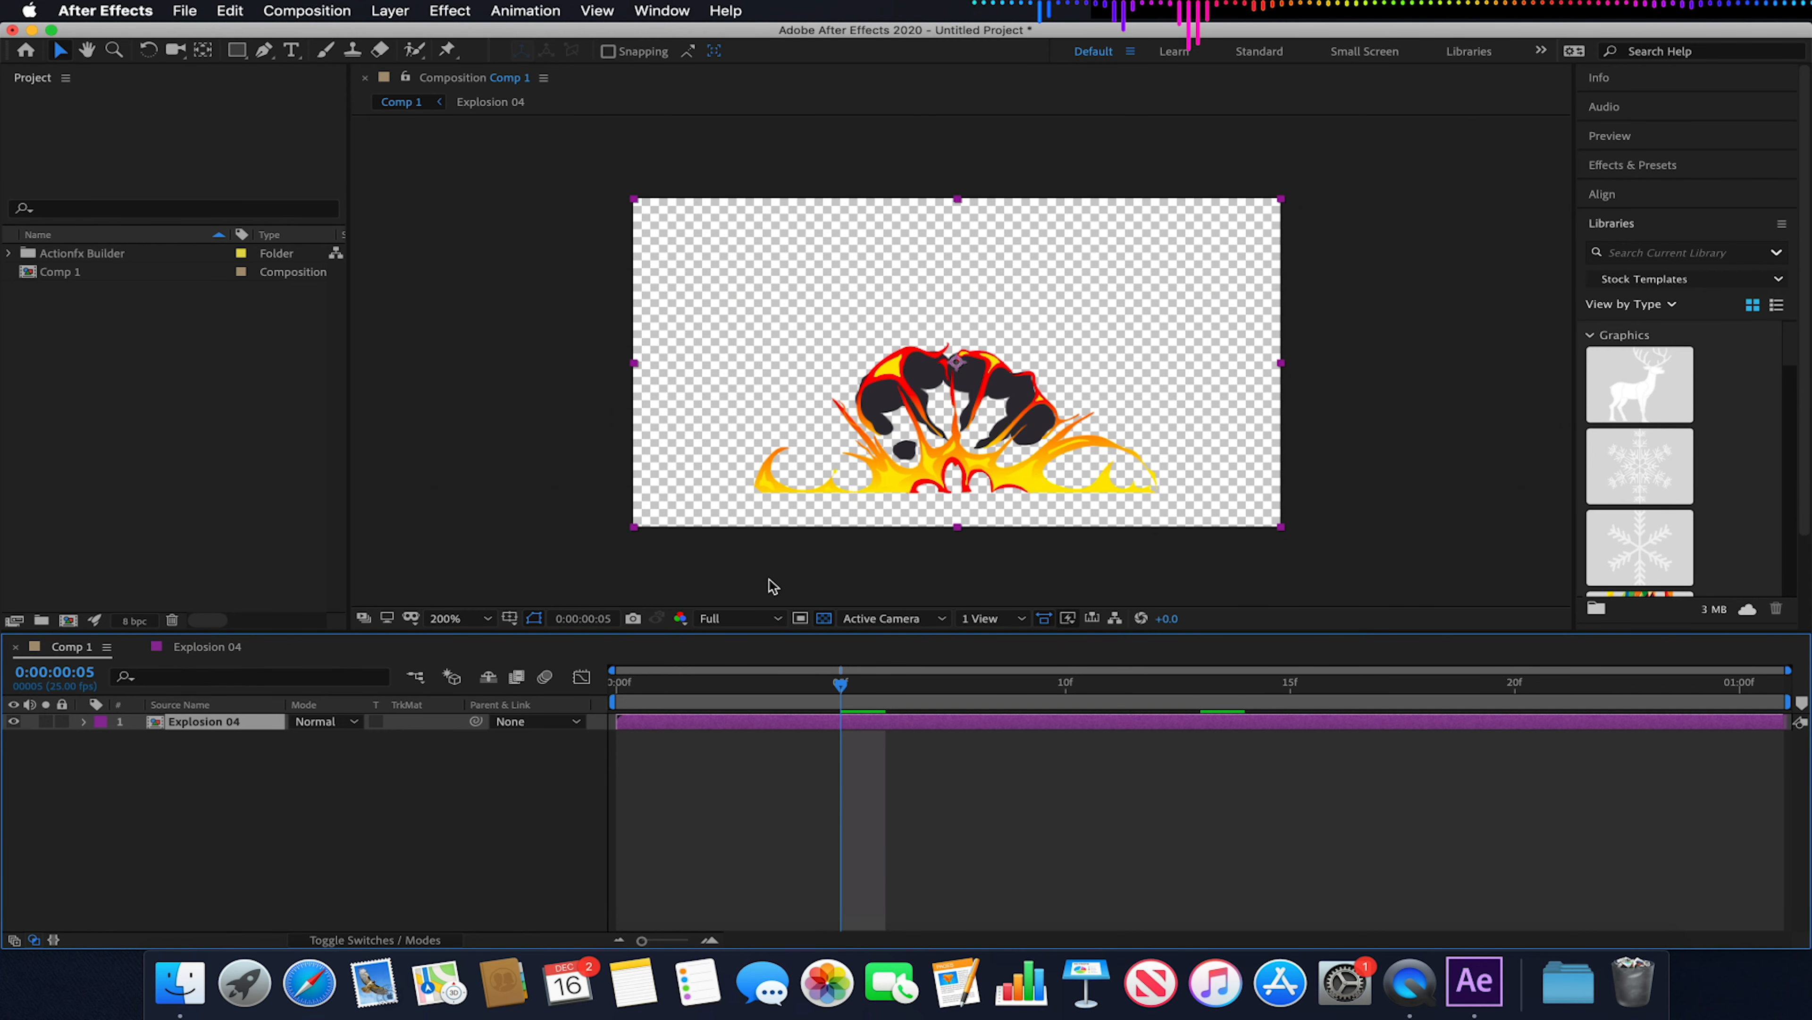
mouse_move(615, 684)
left_mouse_down()
mouse_move(1087, 698)
mouse_move(1477, 766)
mouse_move(975, 689)
mouse_move(615, 680)
left_mouse_up()
key("space")
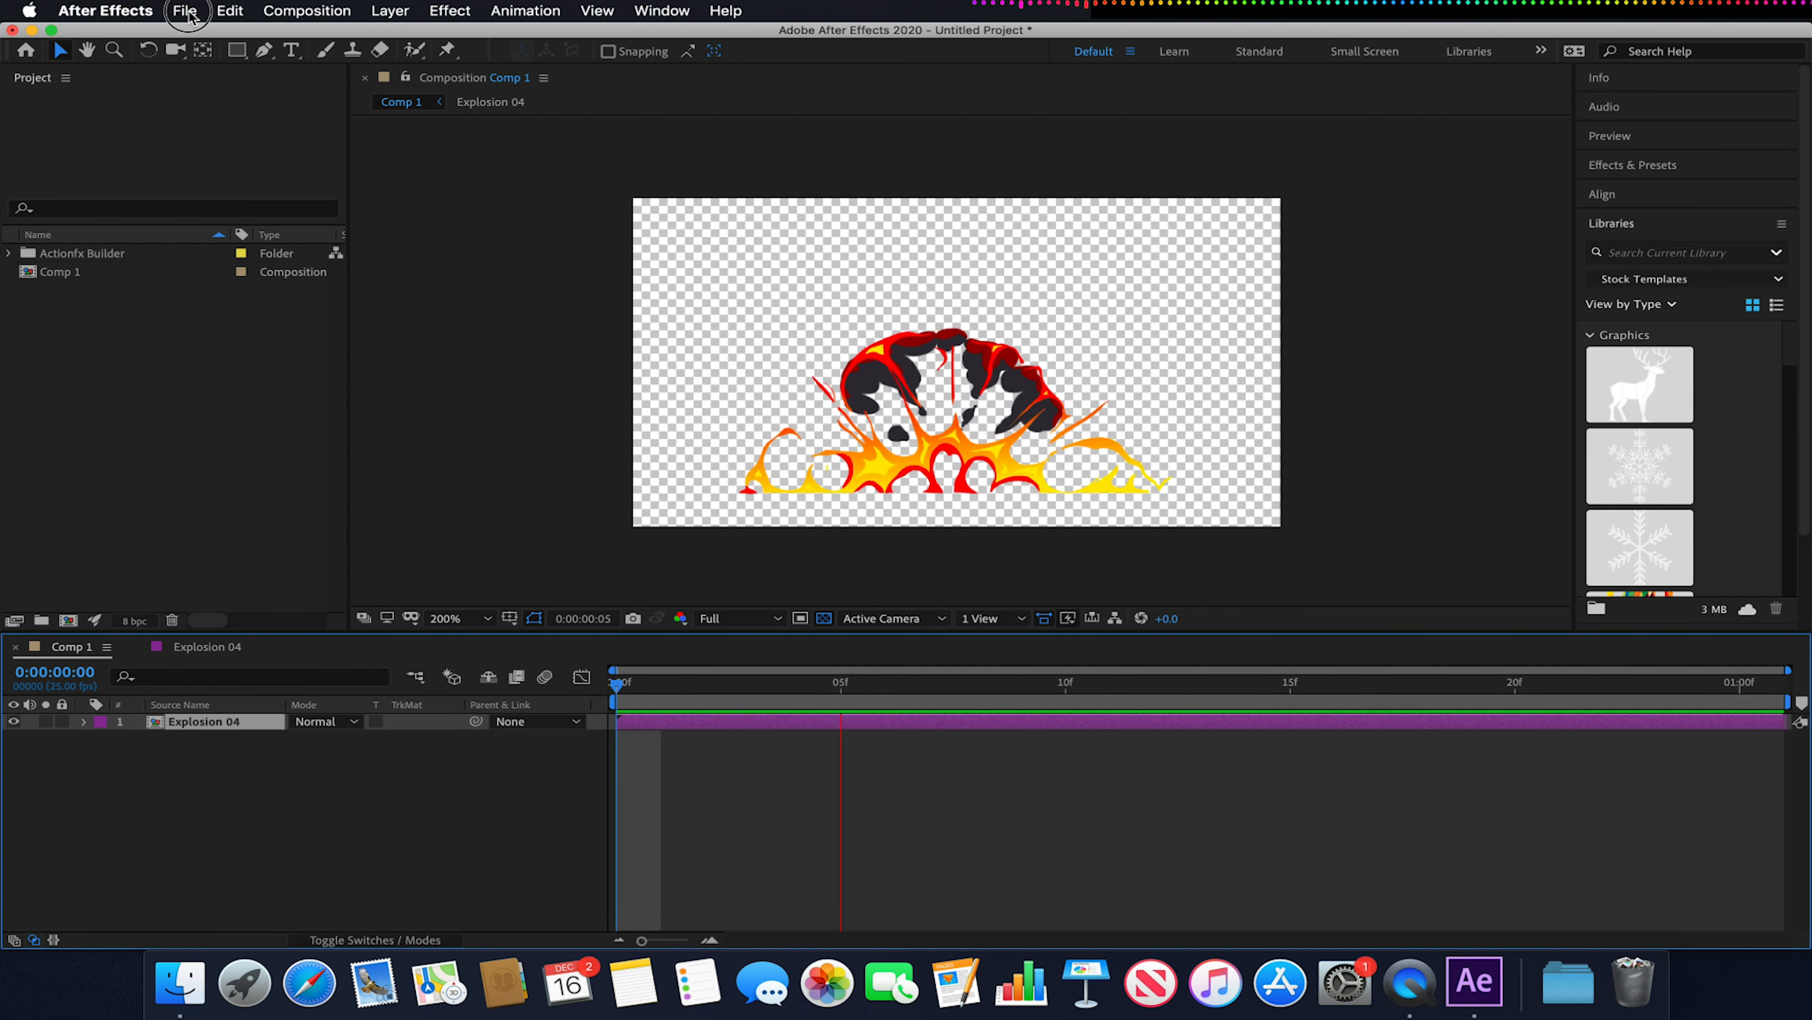
left_click(185, 11)
mouse_move(400, 297)
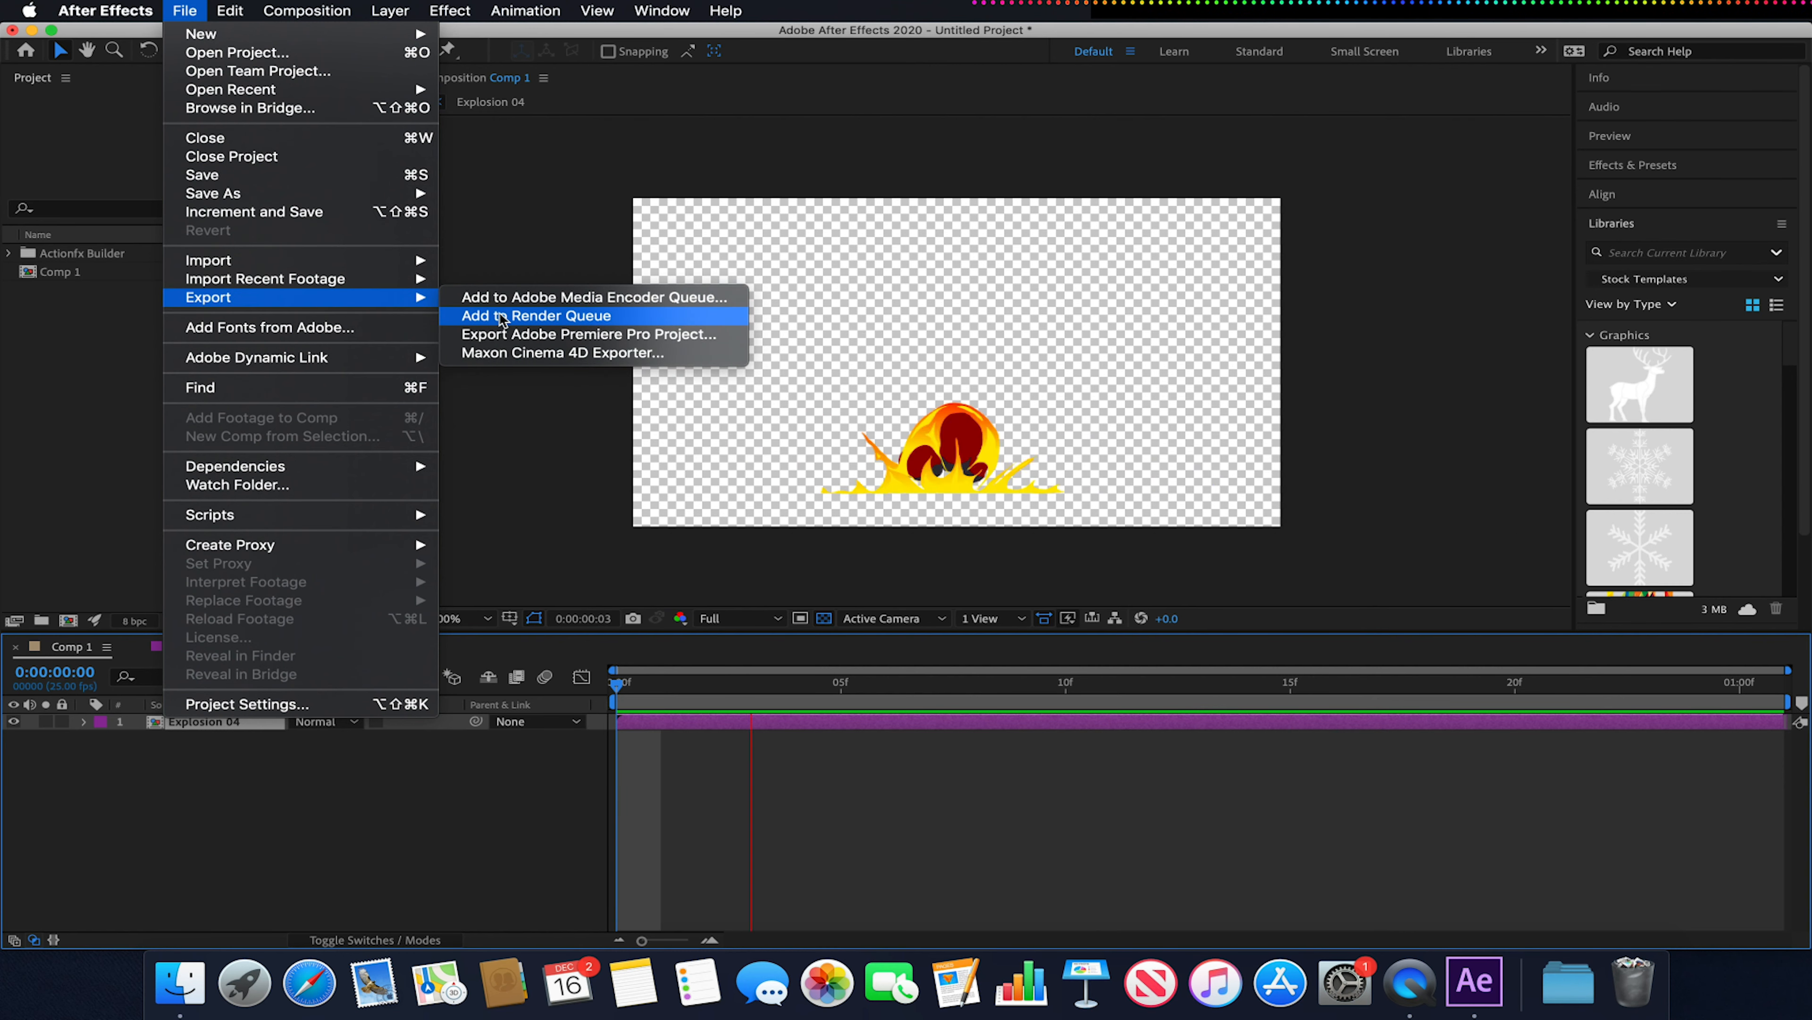
left_click(515, 213)
key("space")
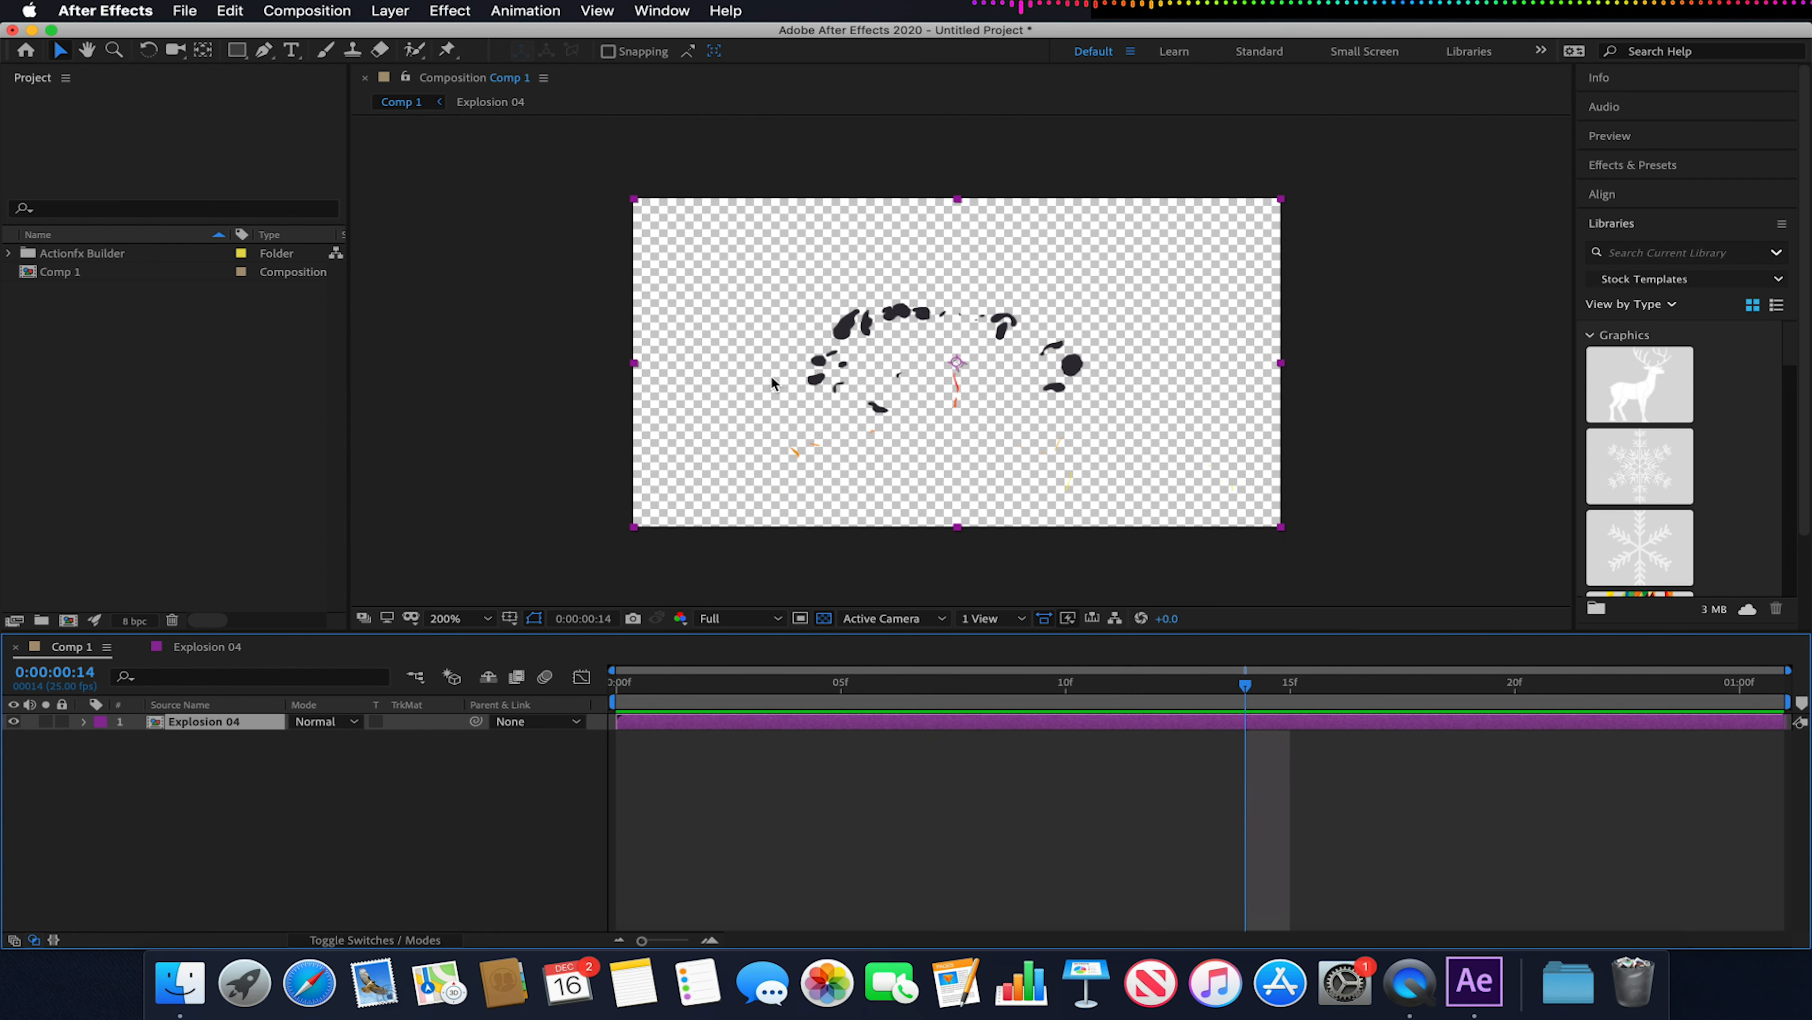
Set Comp 1's frame rate to 12 frames per second and its duration to 0:00:01:00.
left_click(306, 10)
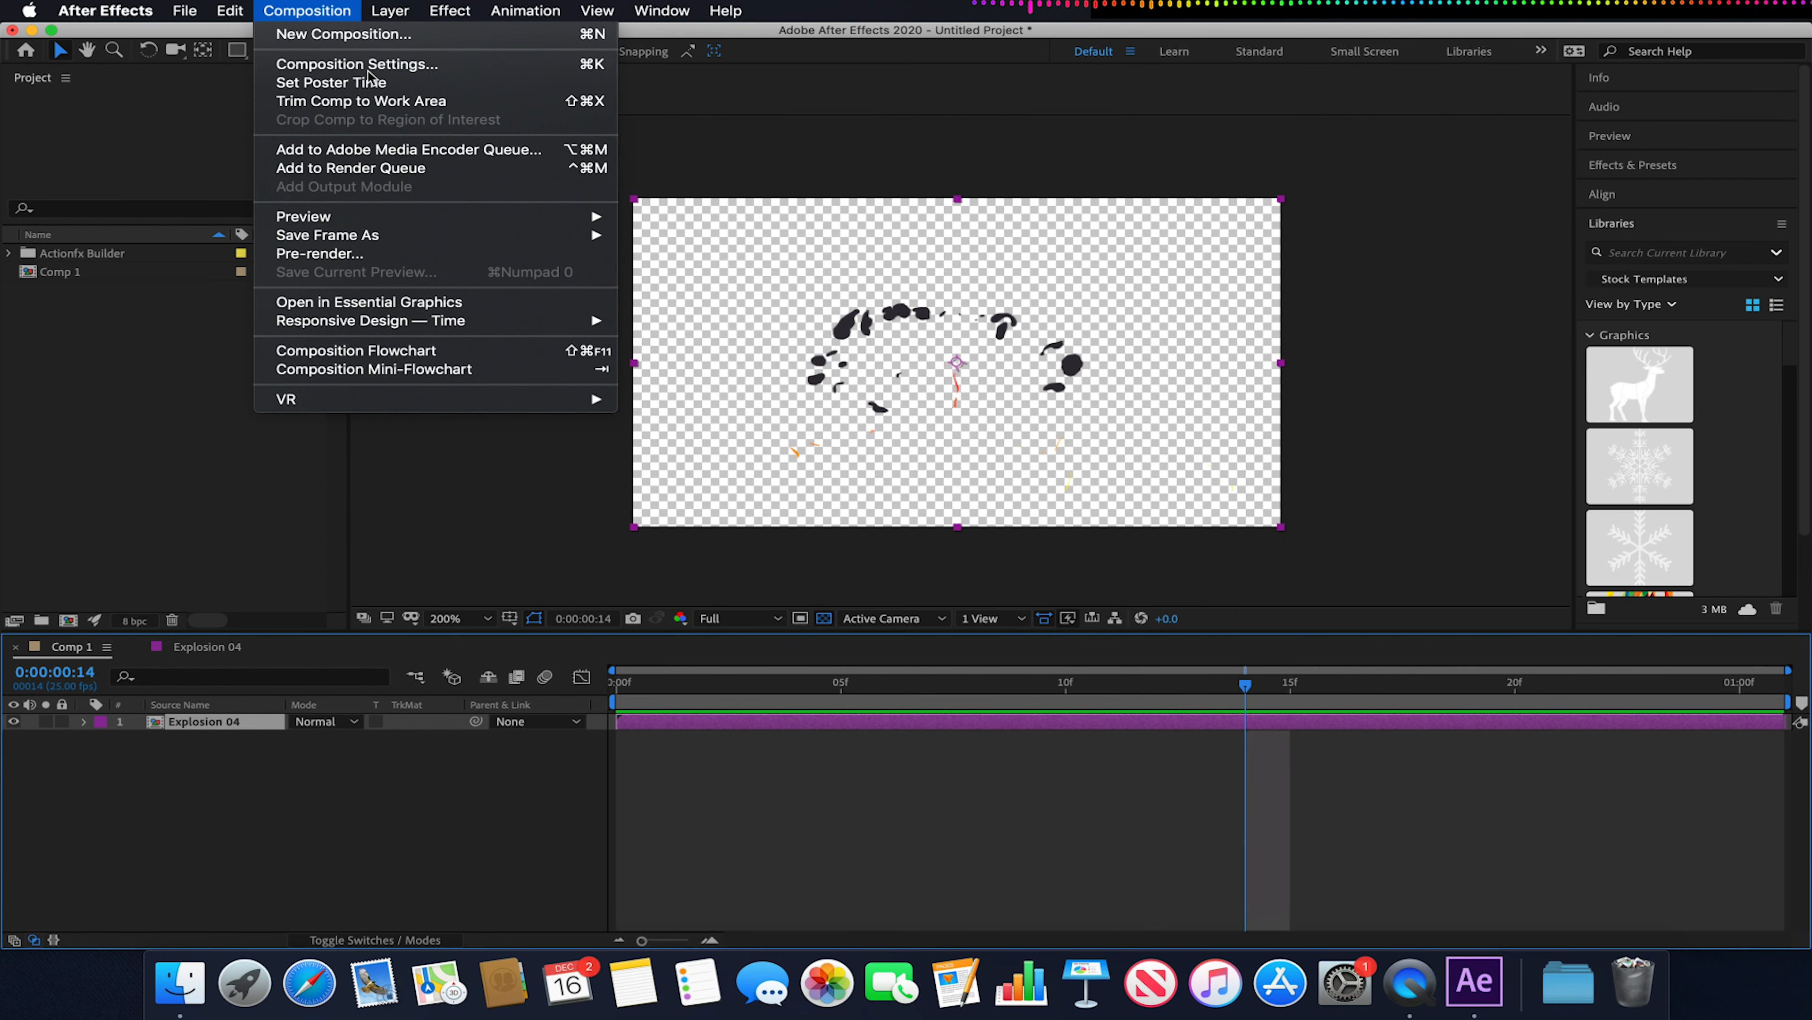
left_click(328, 81)
left_click_drag(1170, 292, 719, 287)
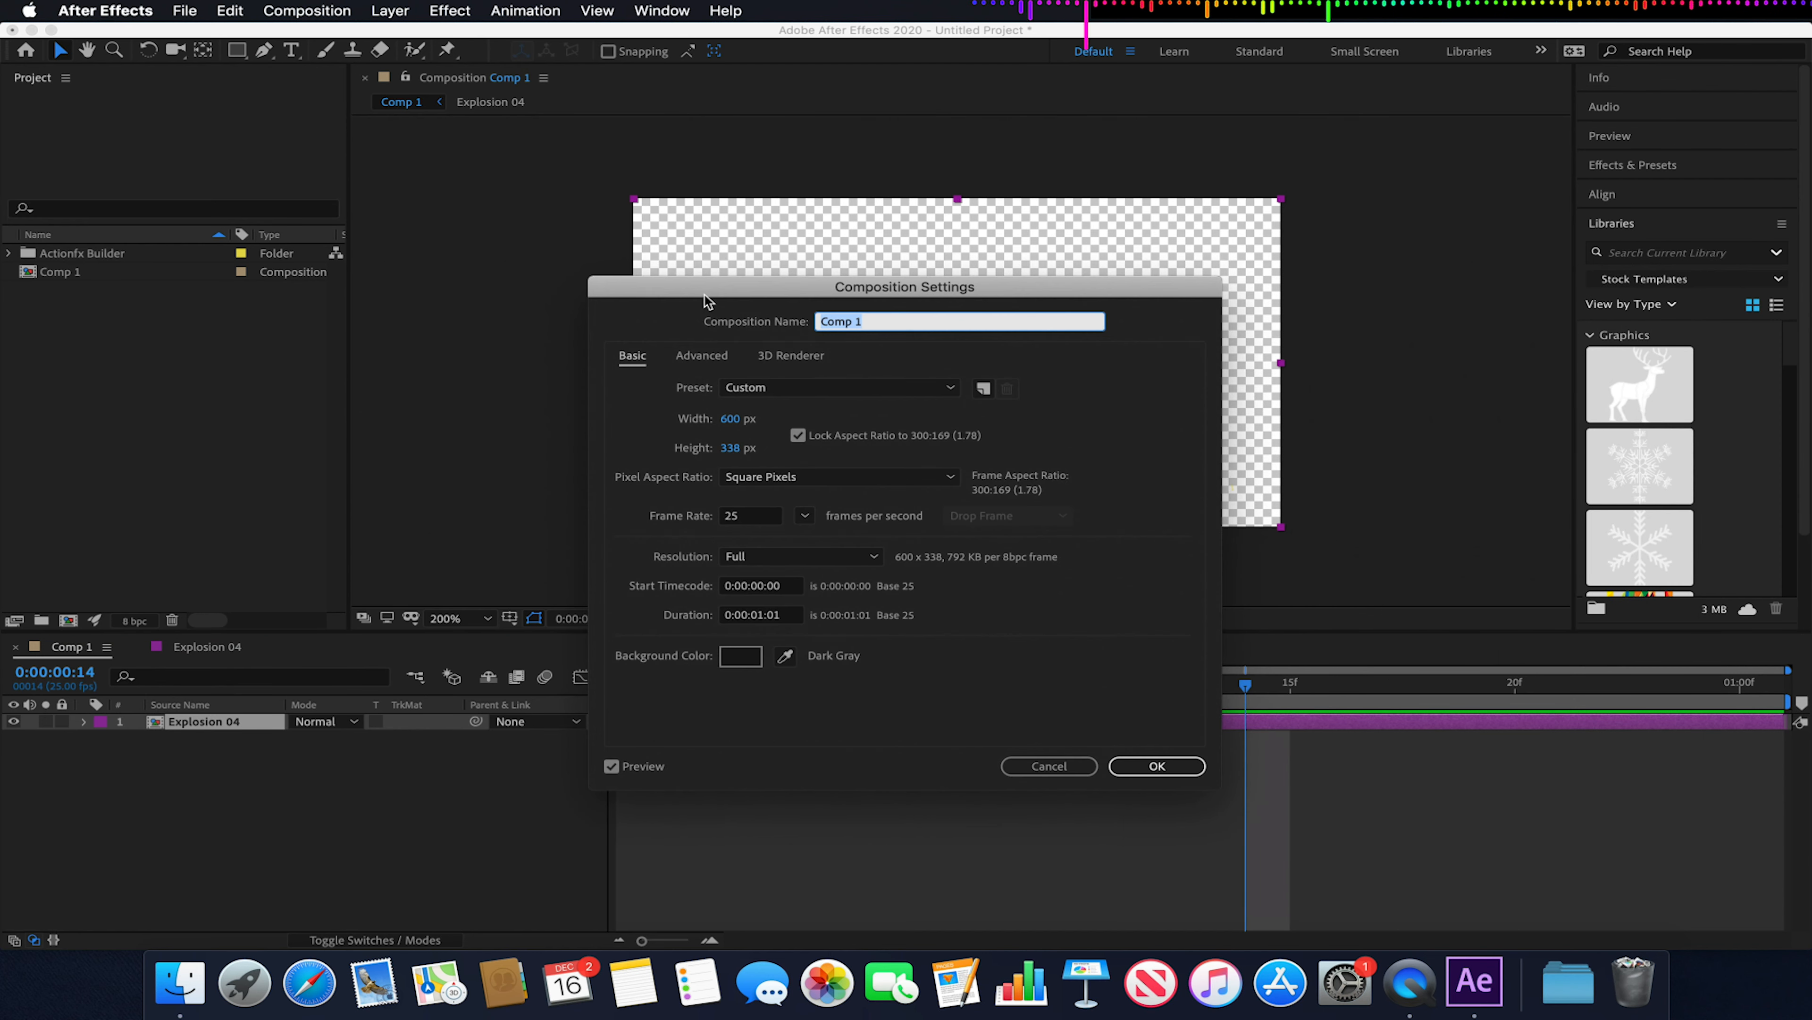
left_click(756, 517)
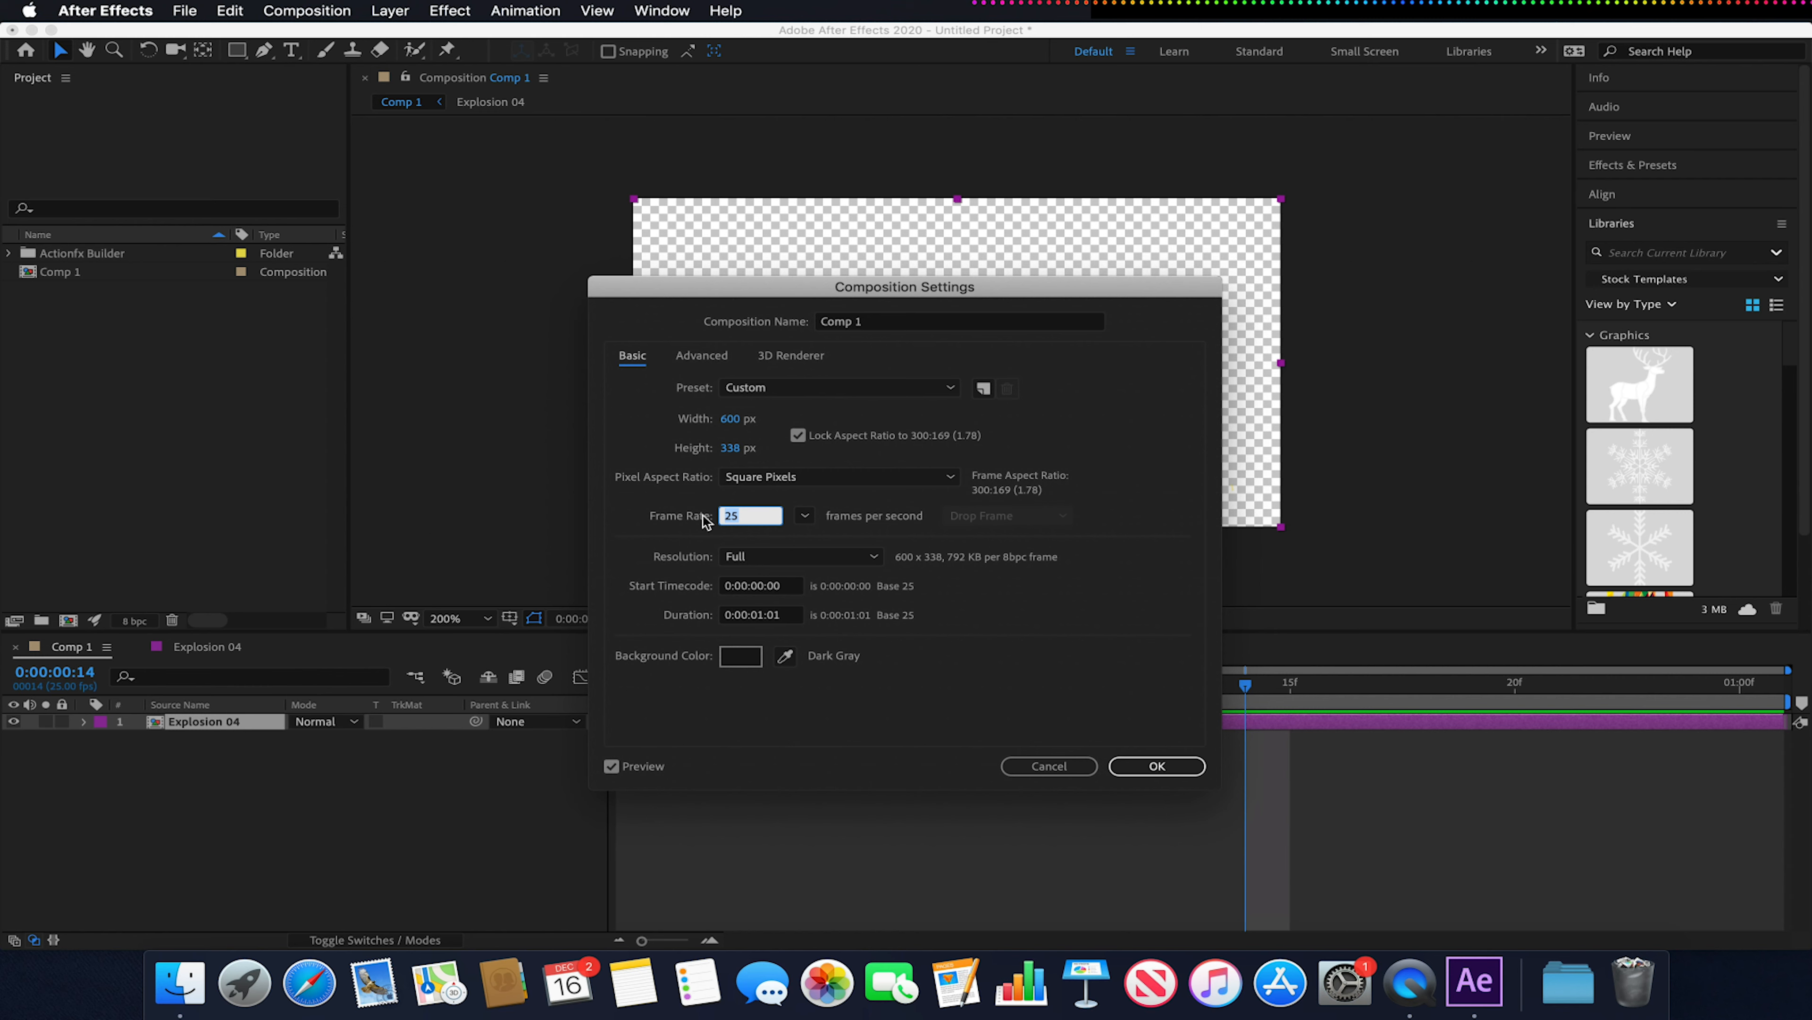
type("1")
left_click(781, 618)
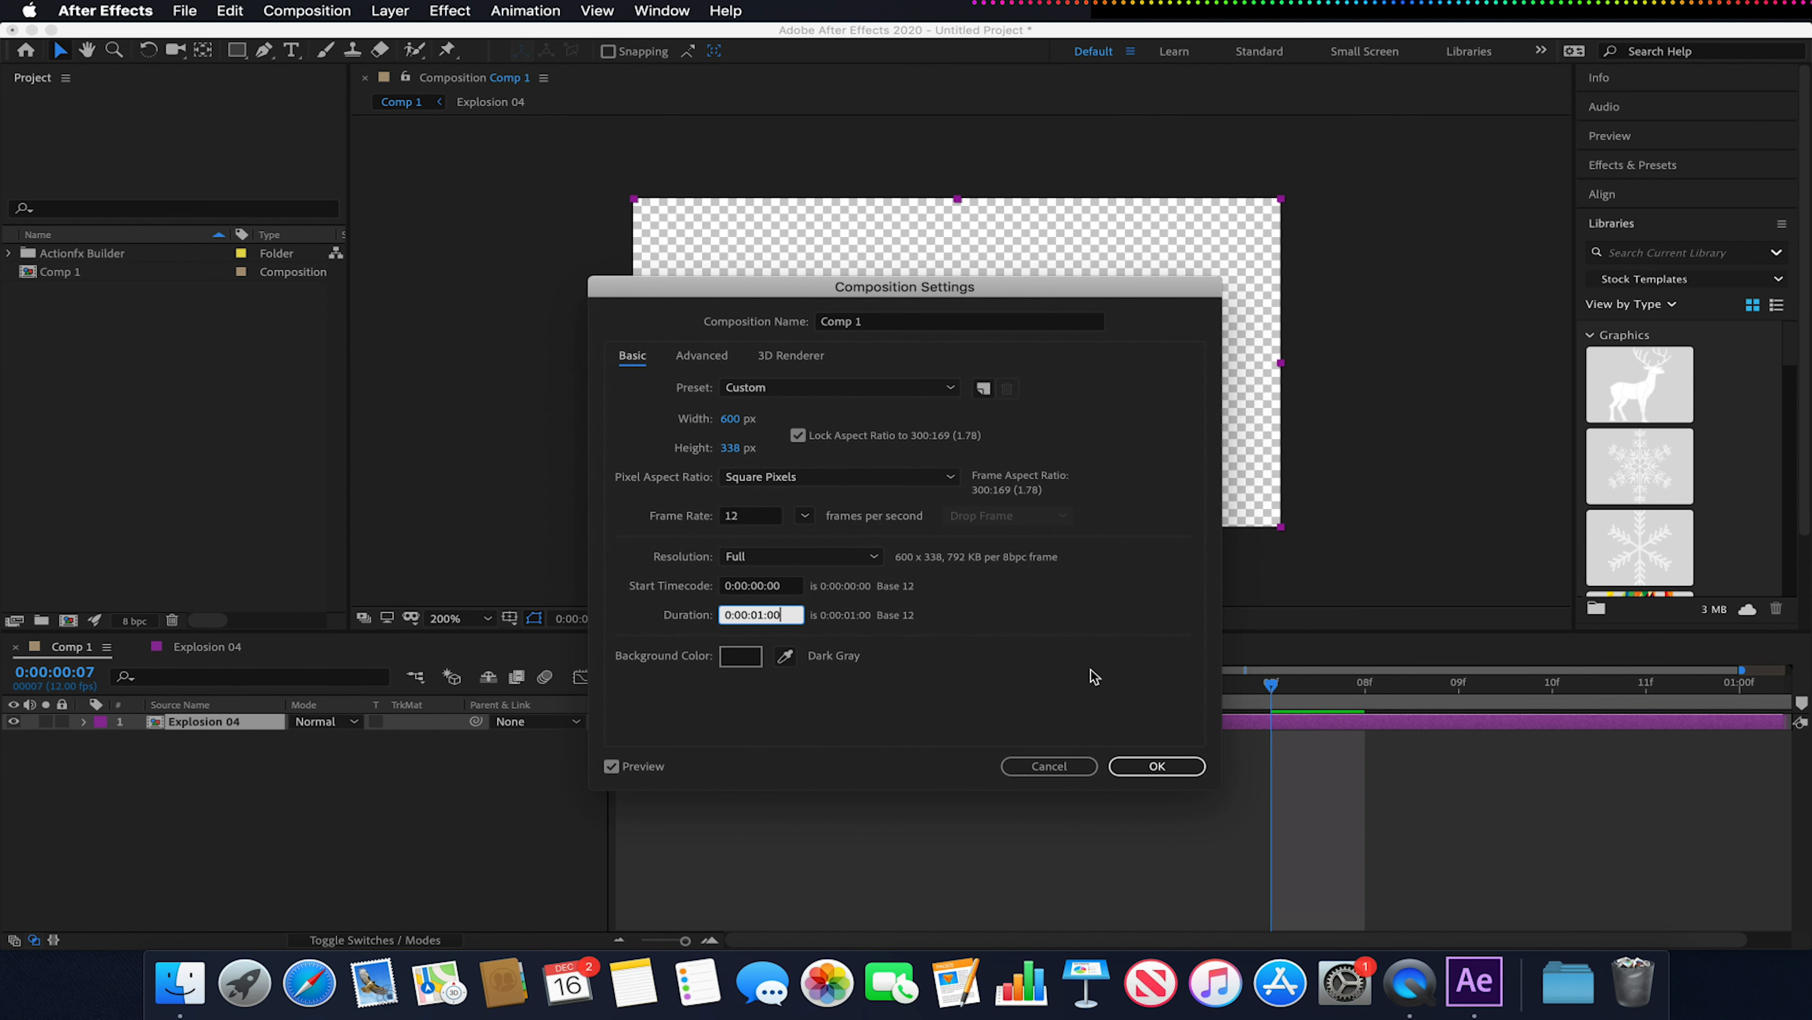
left_click(1145, 764)
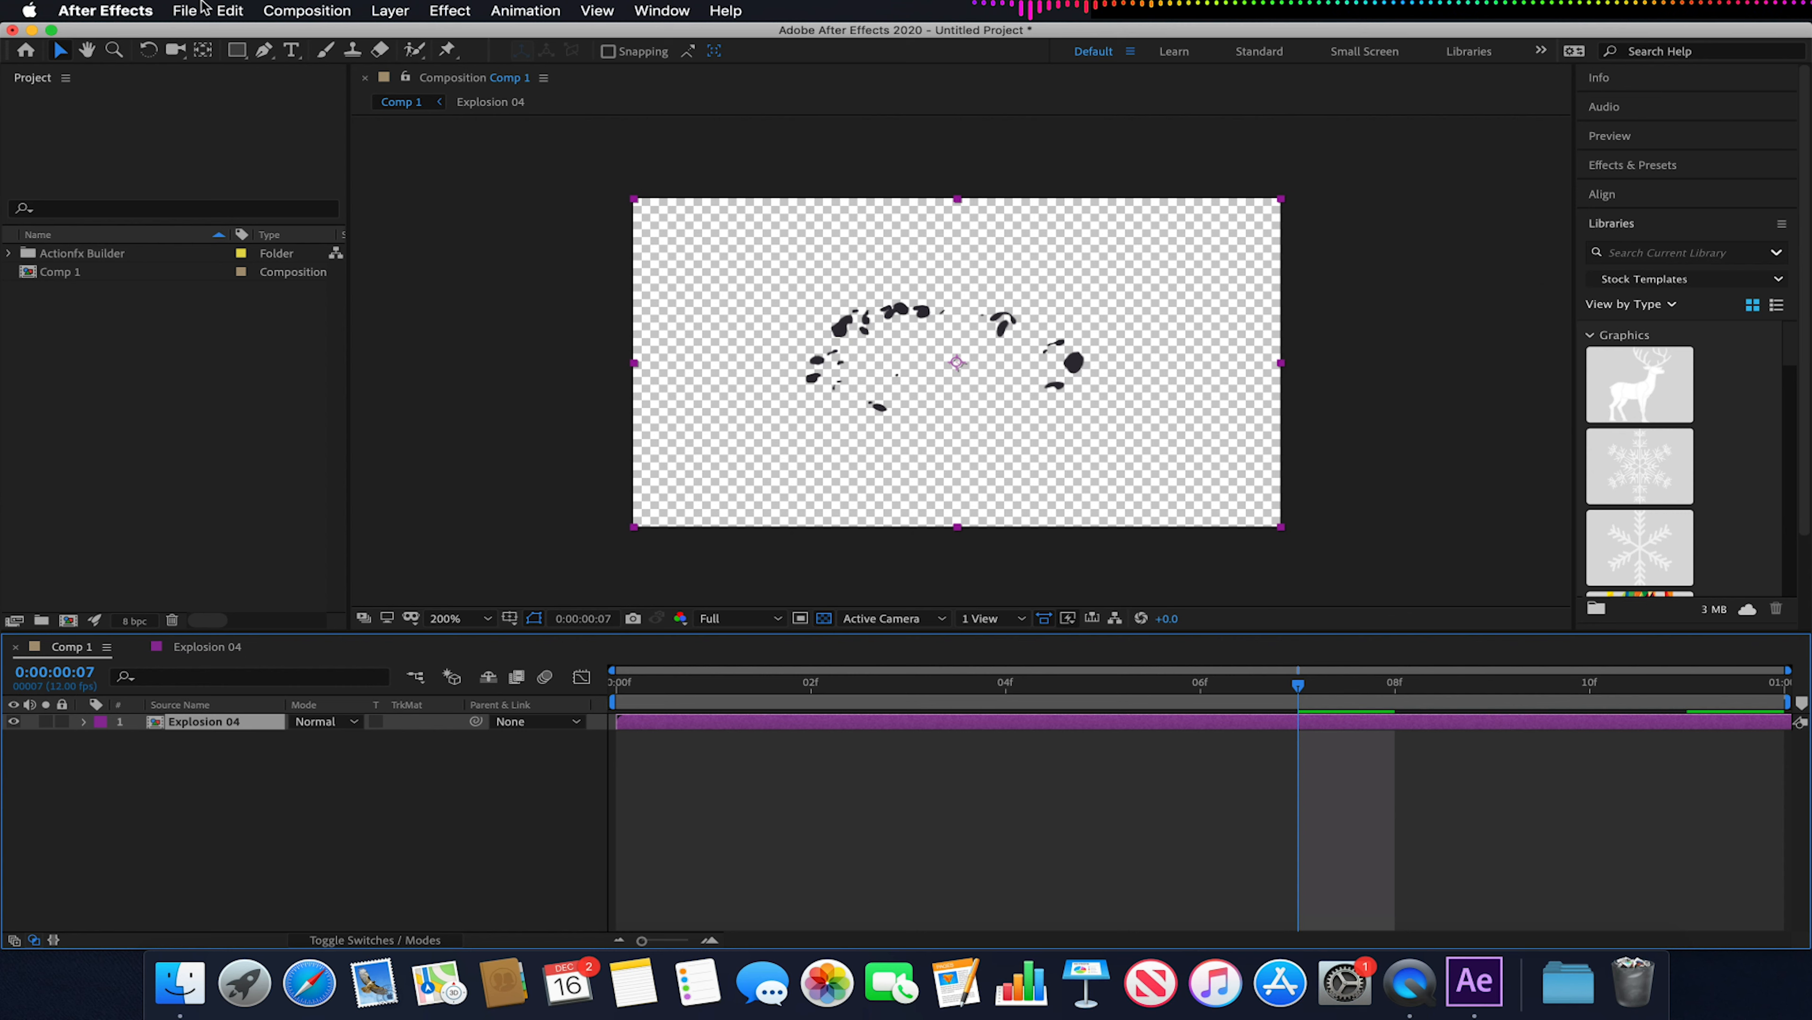
Add Comp 1 to the render queue.
left_click(204, 9)
mouse_move(368, 308)
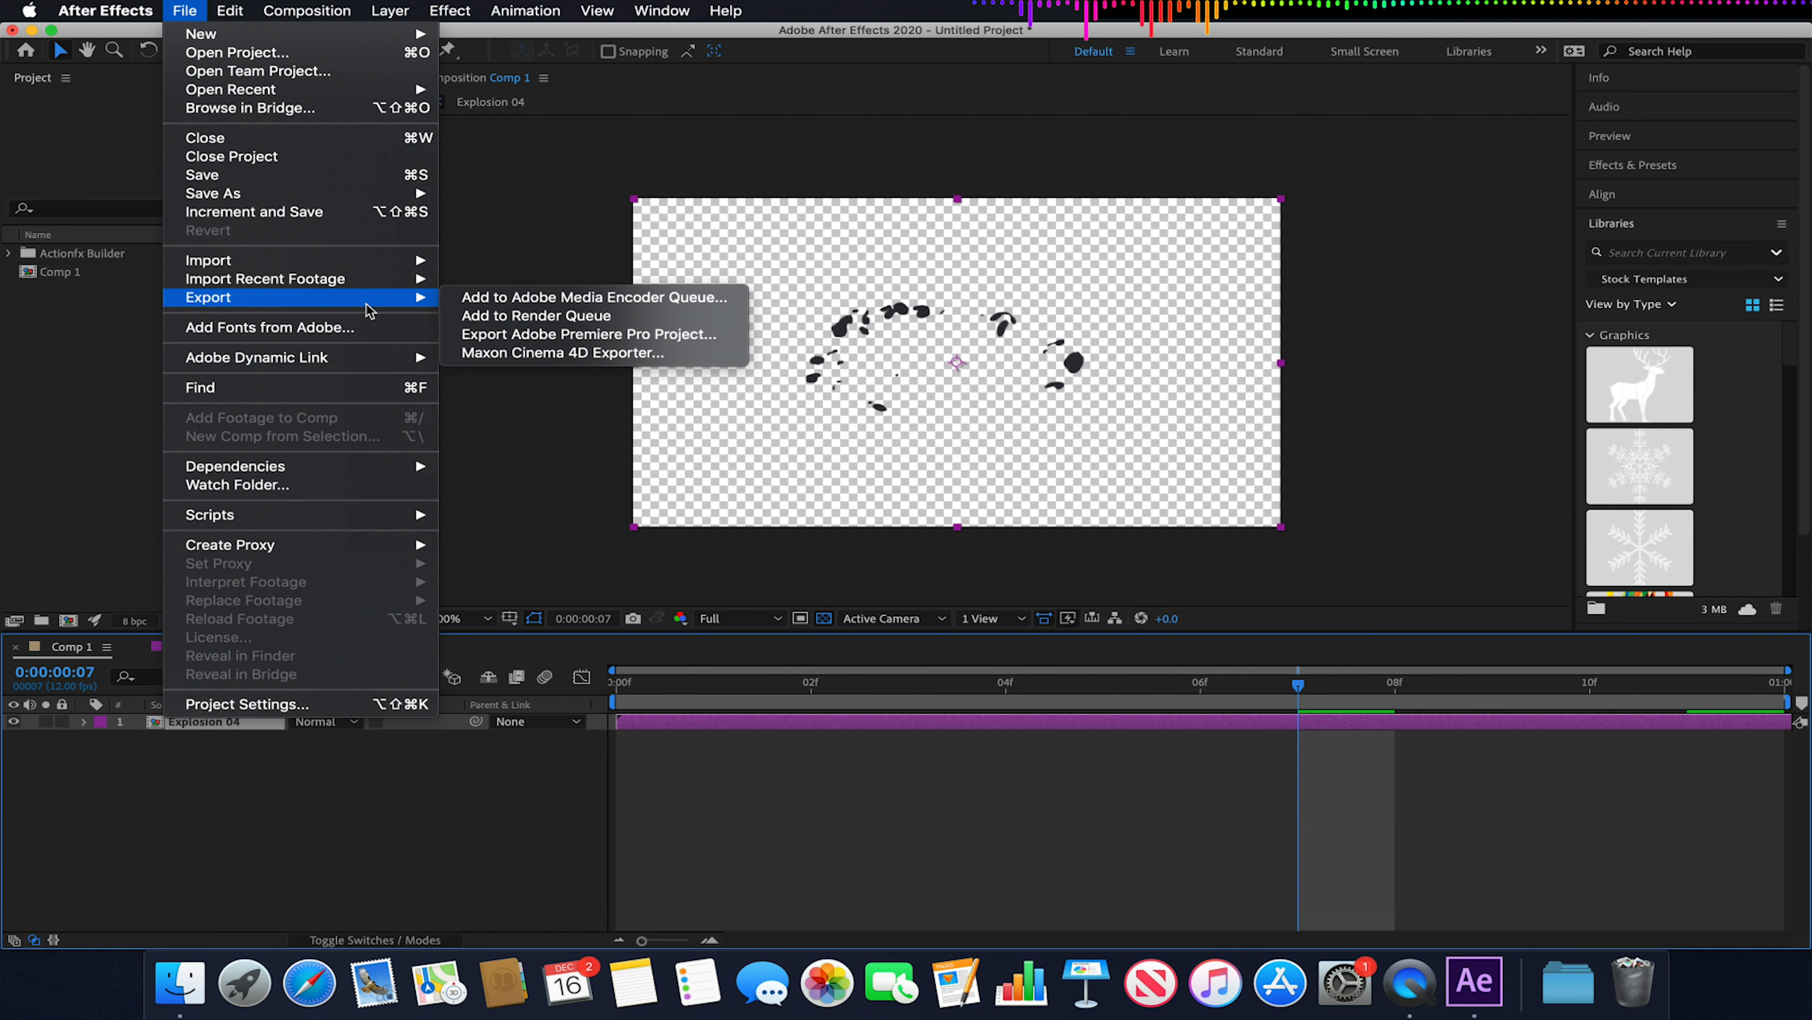
left_click(471, 316)
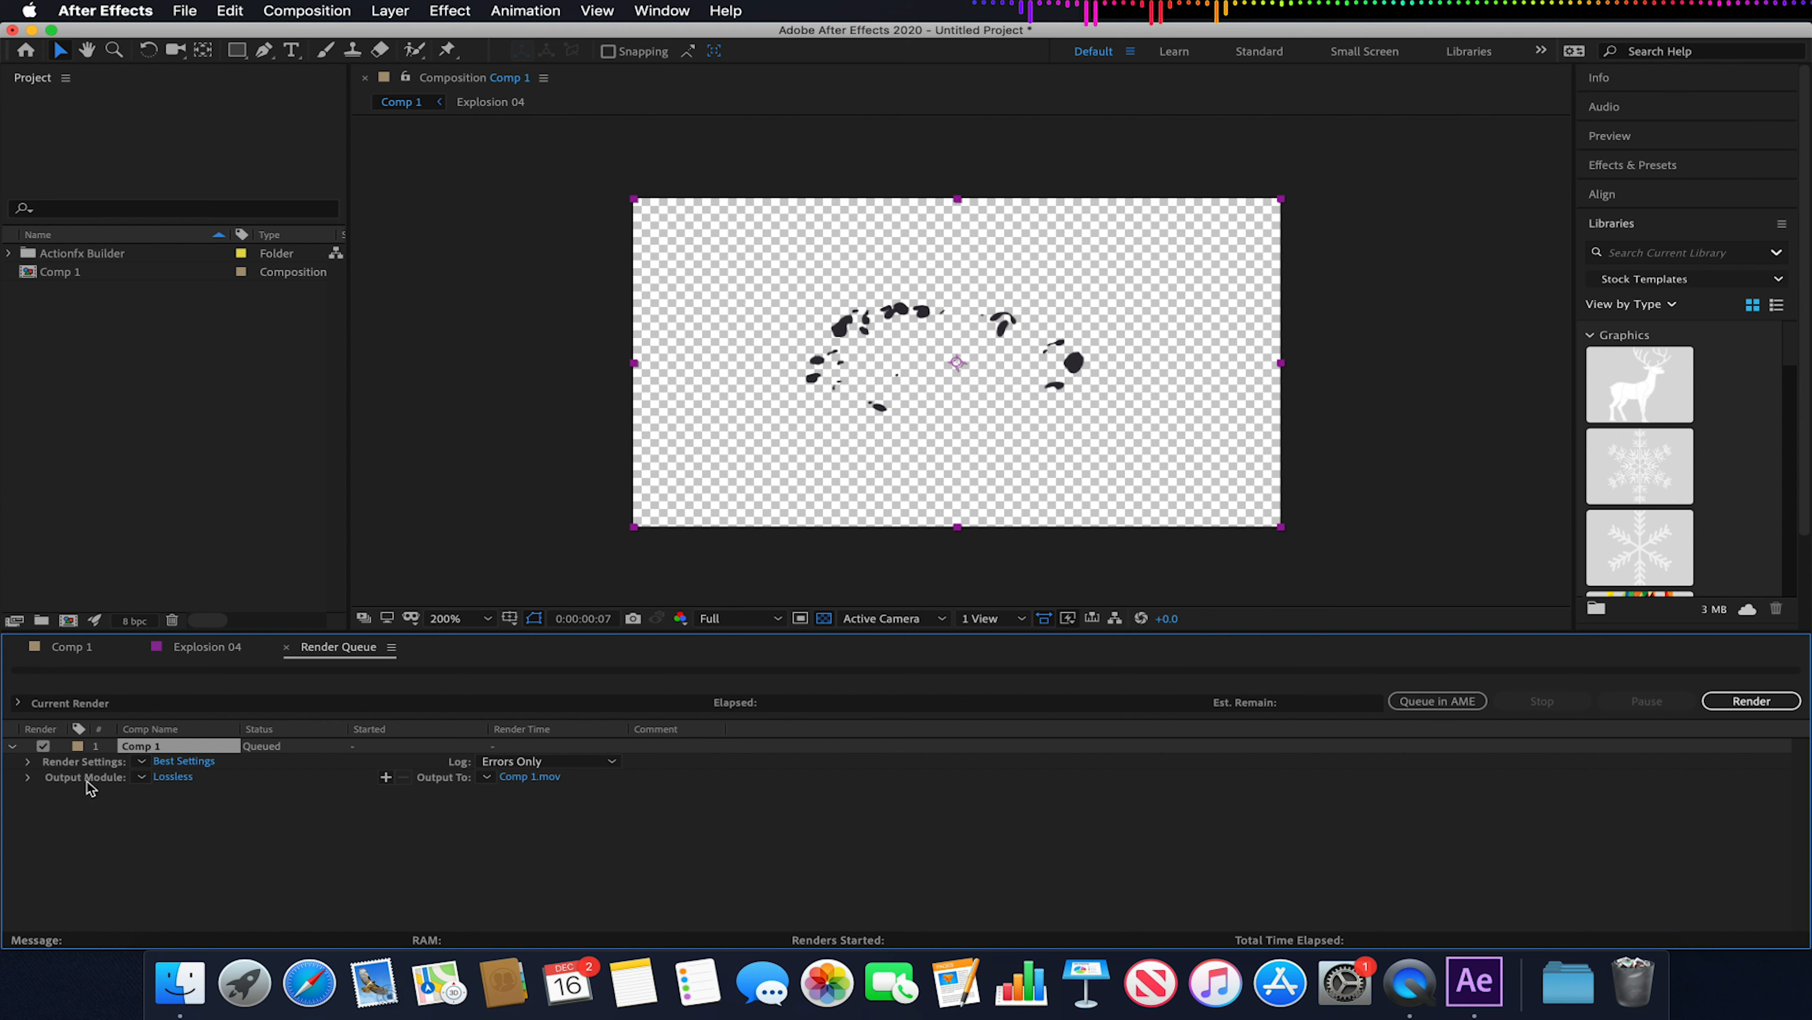
Set the output module format of the queued Comp 1 render to PNG Sequence.
left_click(176, 777)
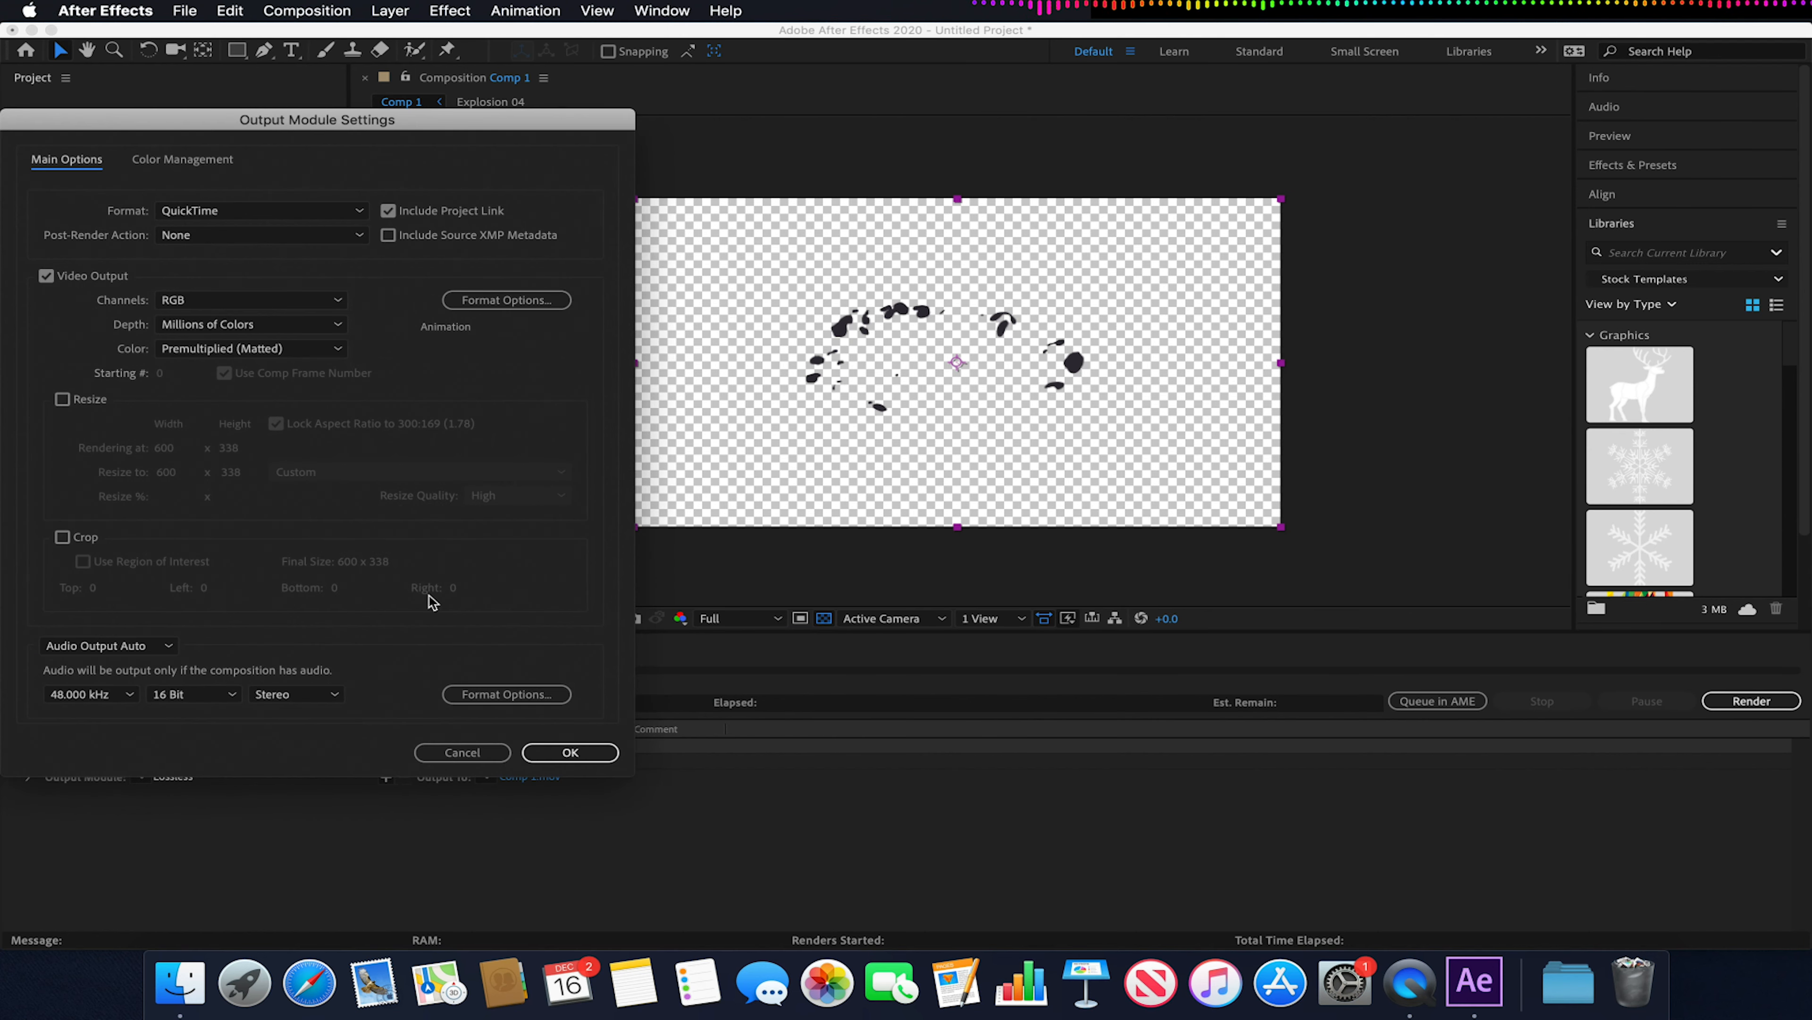
left_click(275, 212)
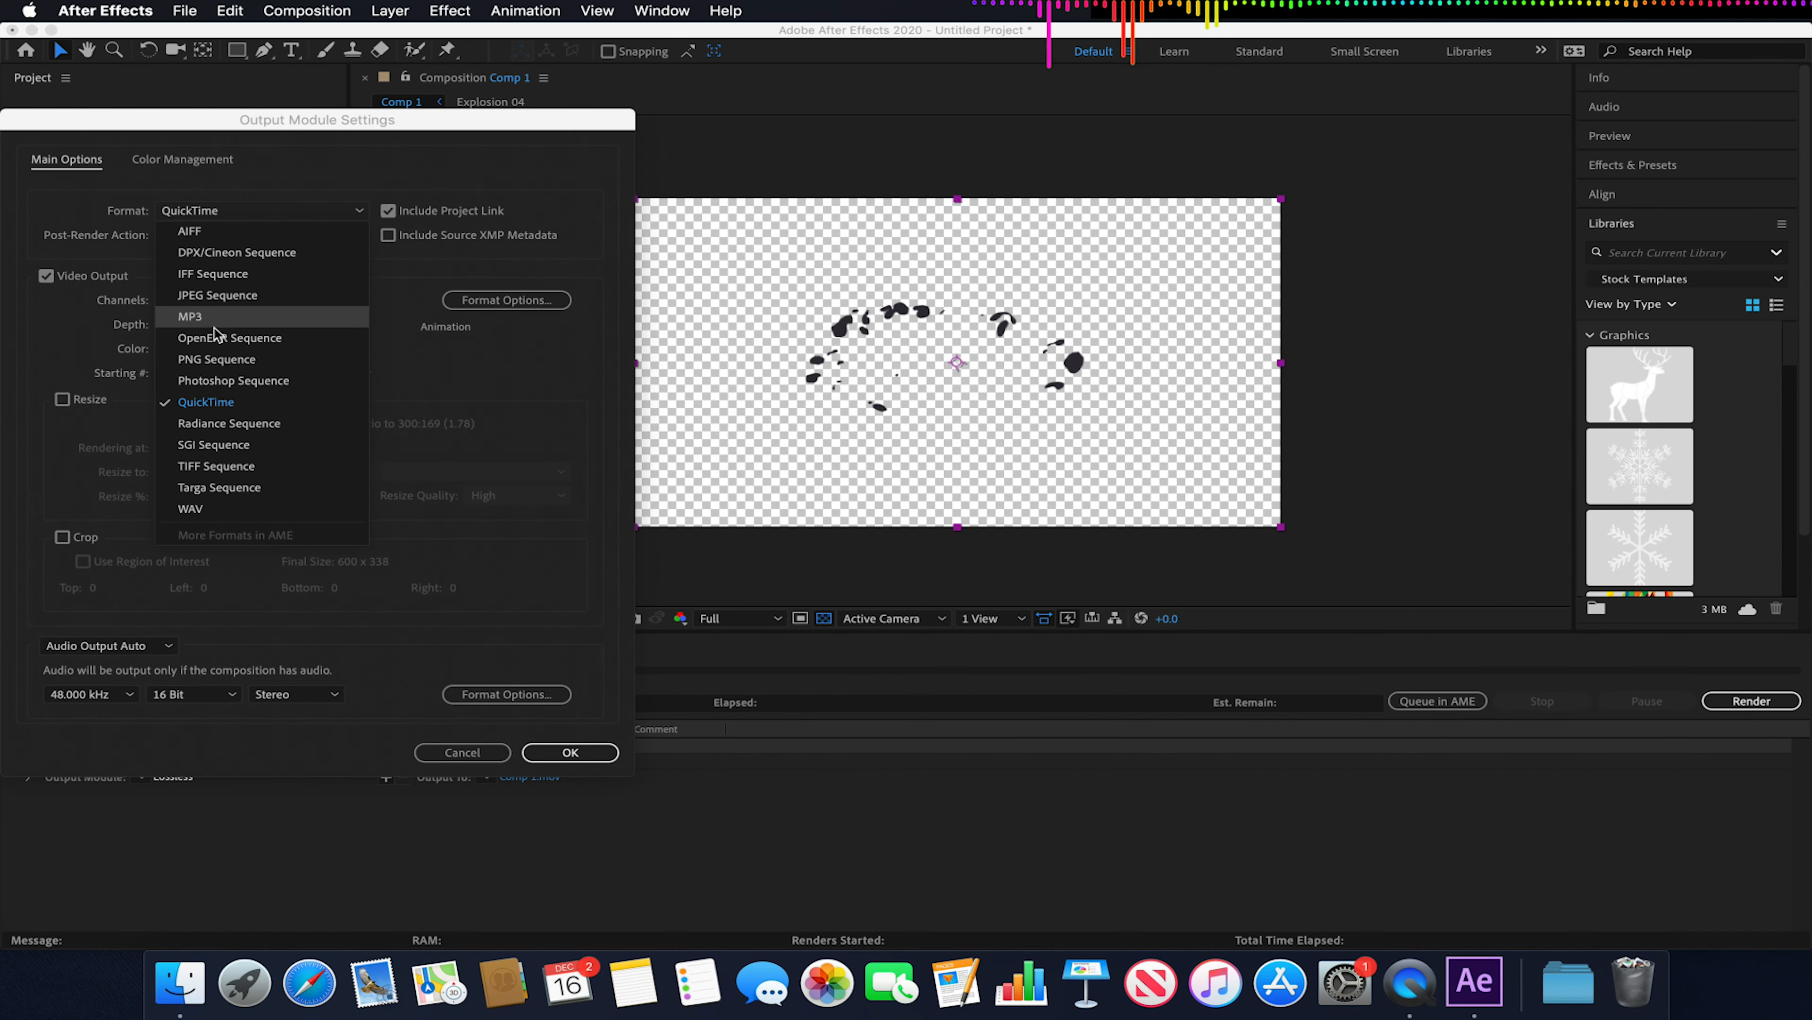
left_click(216, 358)
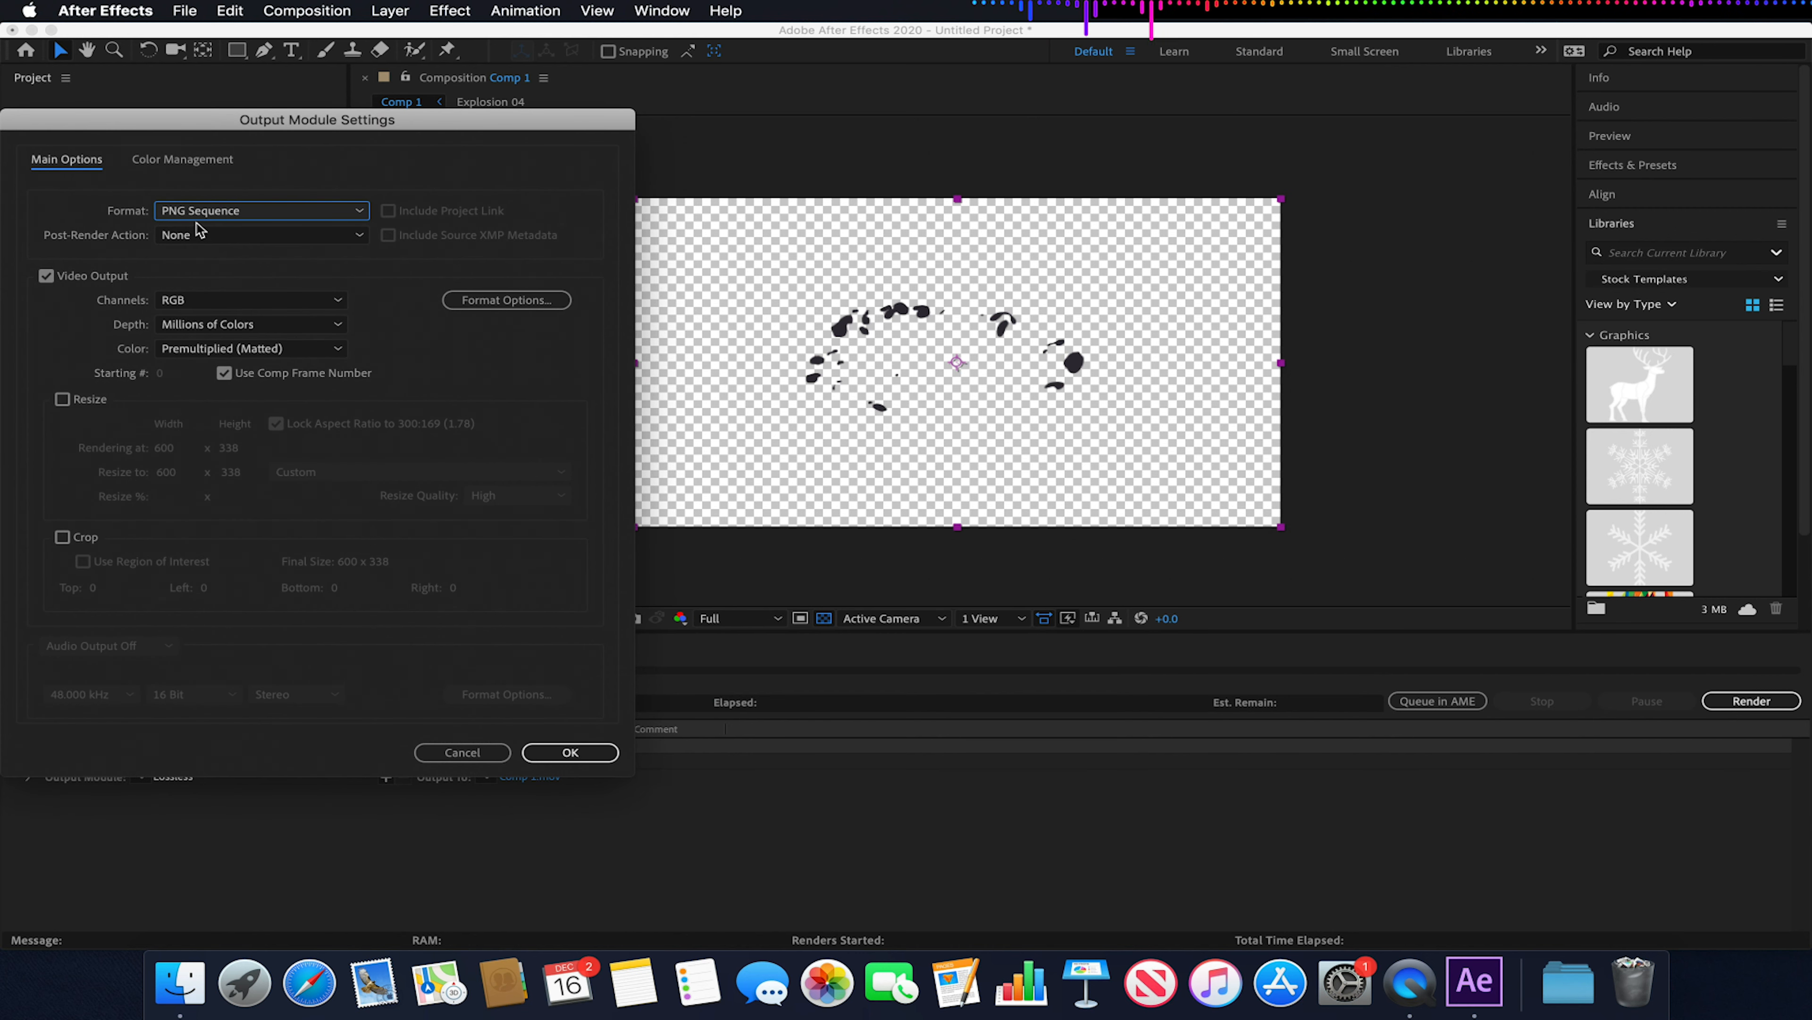
Set the PNG output module's channels to RGB + Alpha and accept the settings.
left_click(198, 307)
left_click(200, 362)
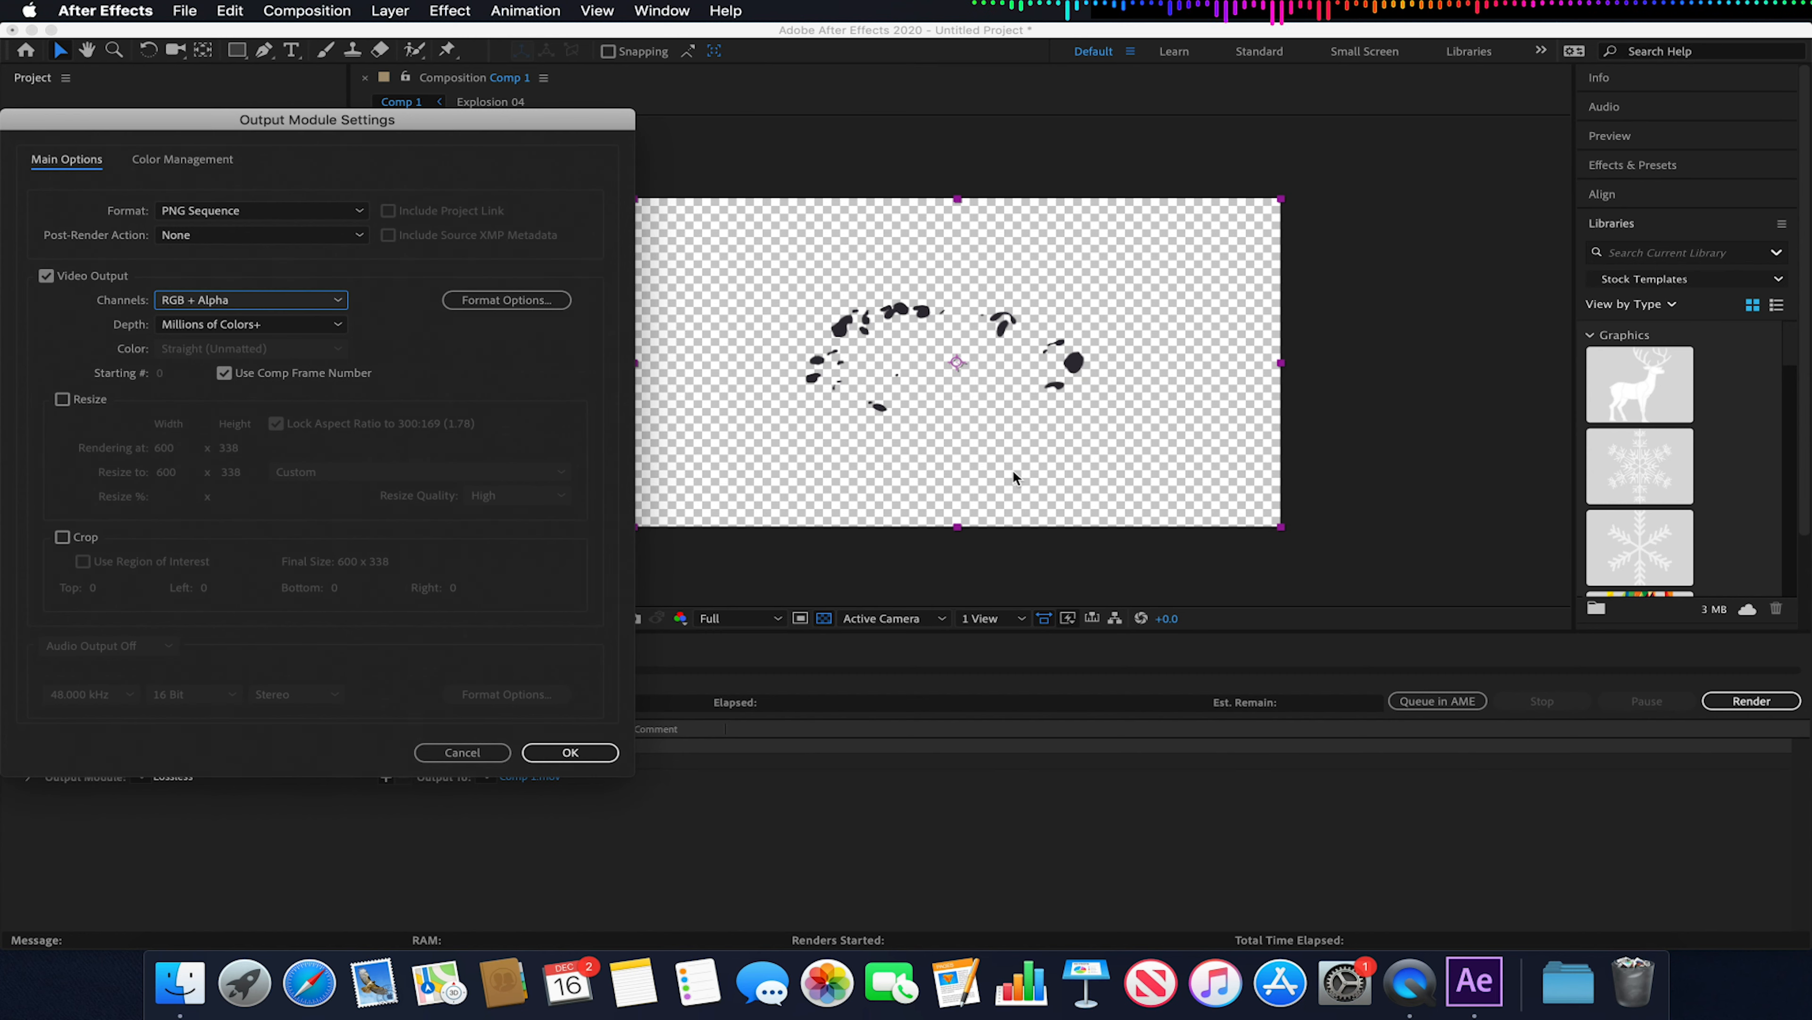
left_click(585, 752)
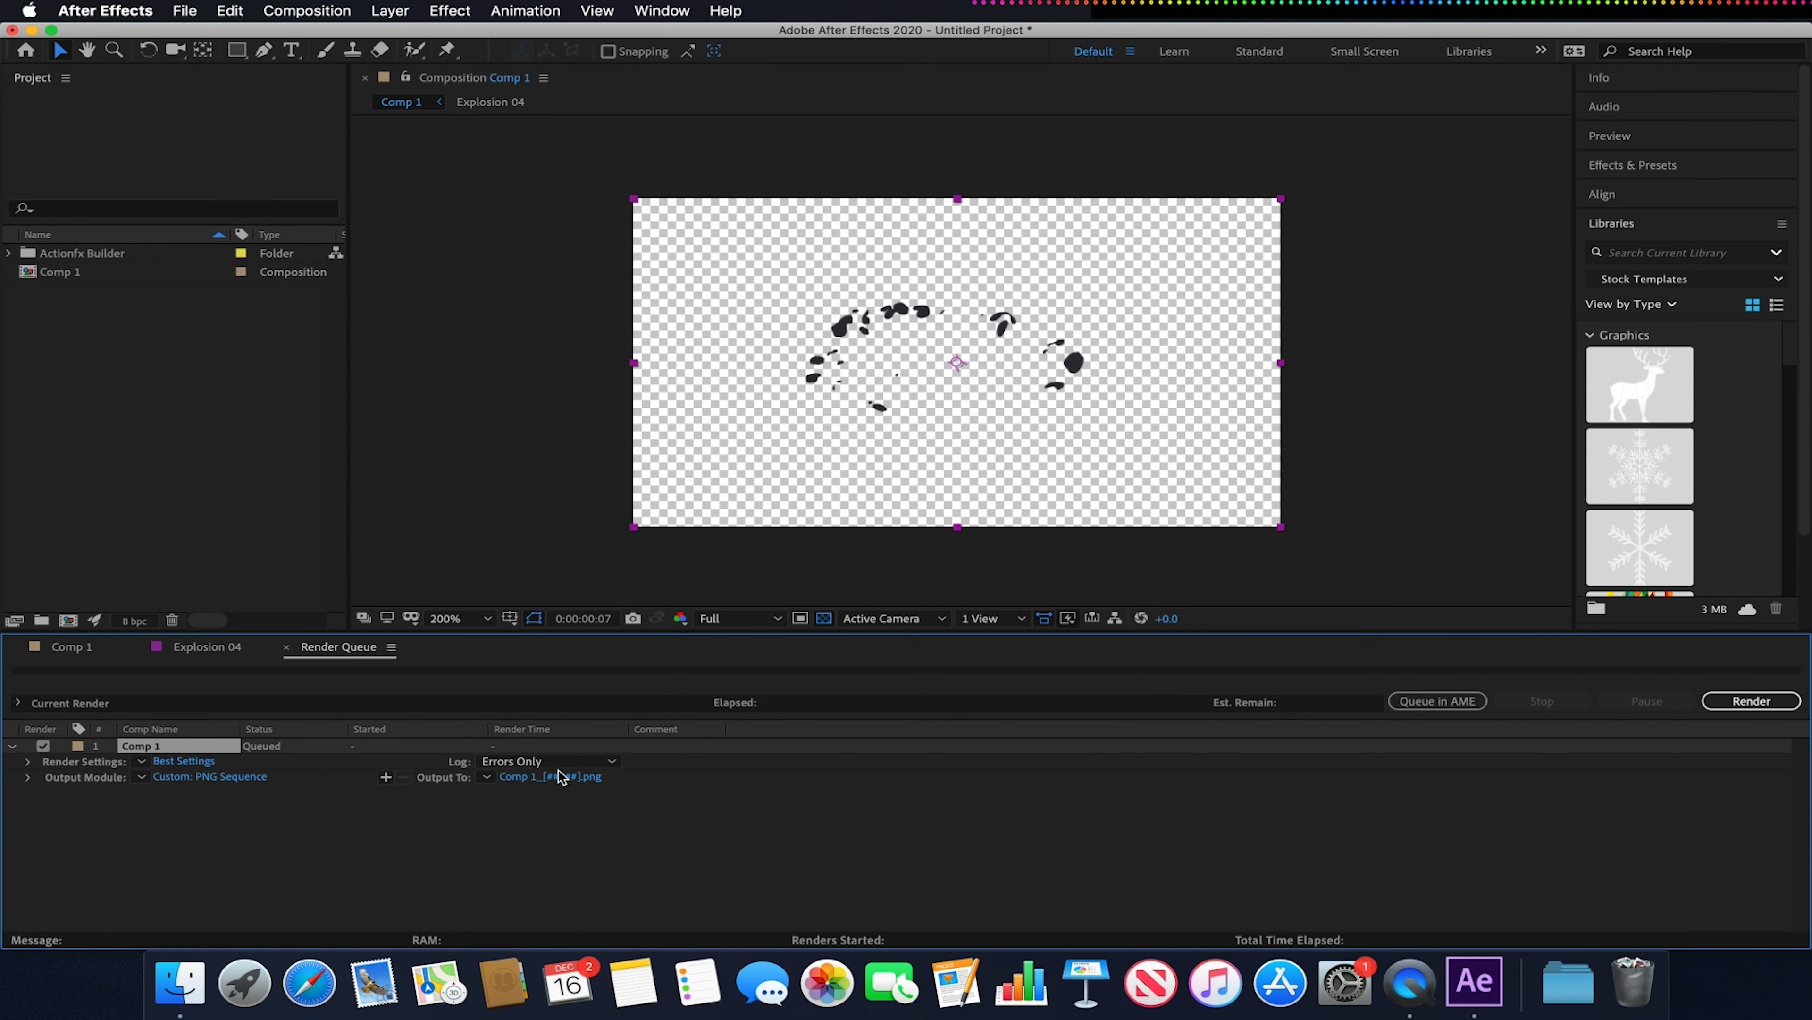
Save the Comp 1 output into a new Desktop folder named Animationsequence and render the queue.
left_click(542, 777)
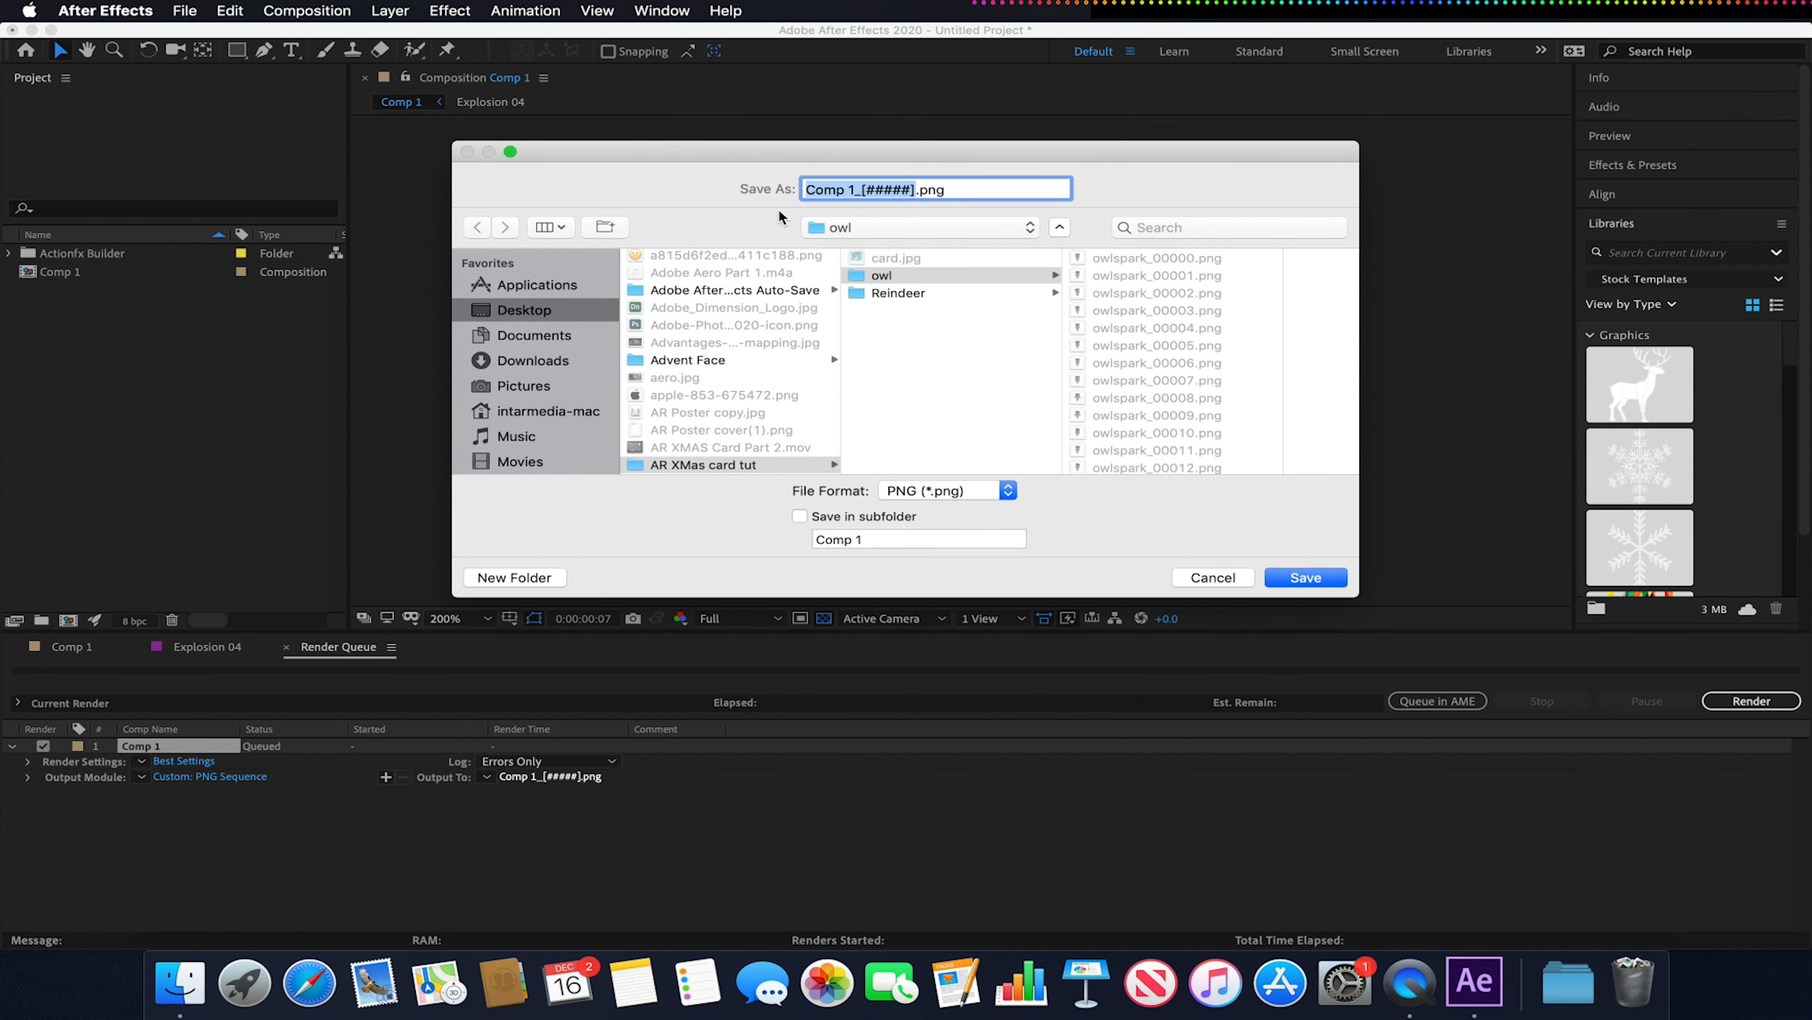
left_click(557, 312)
left_click(514, 577)
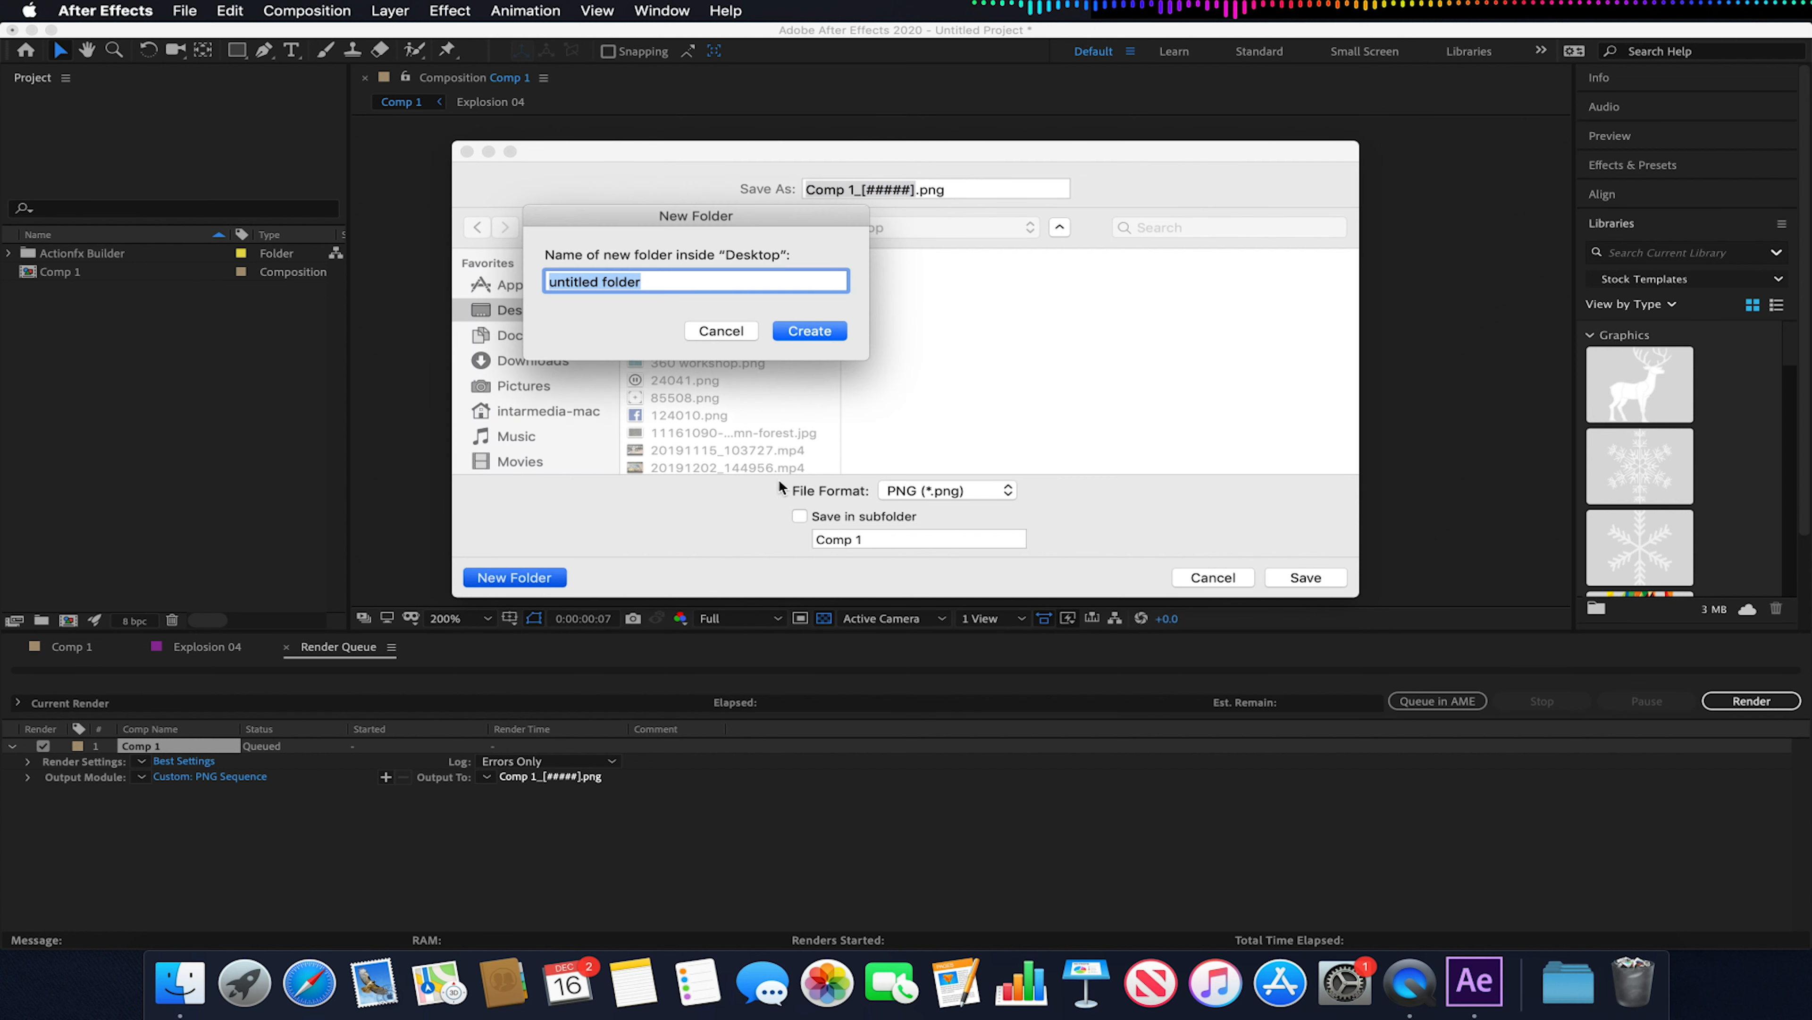
type("Animationsequence")
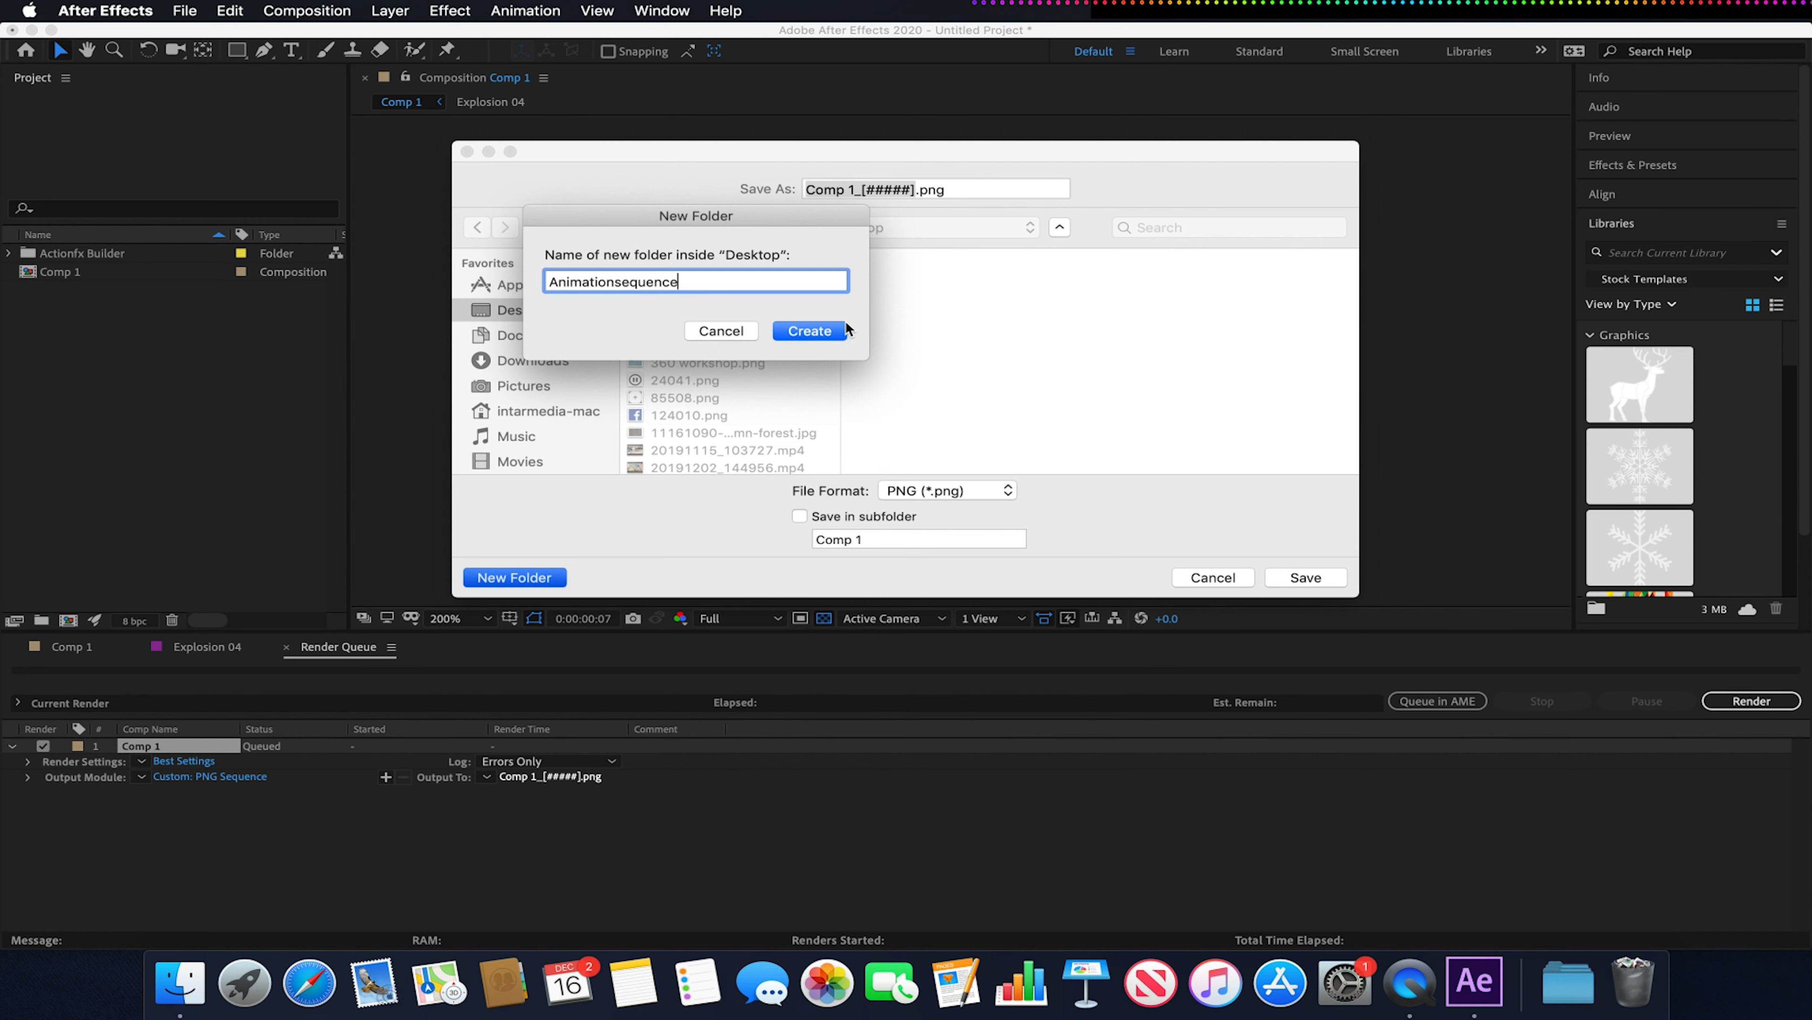
left_click(840, 331)
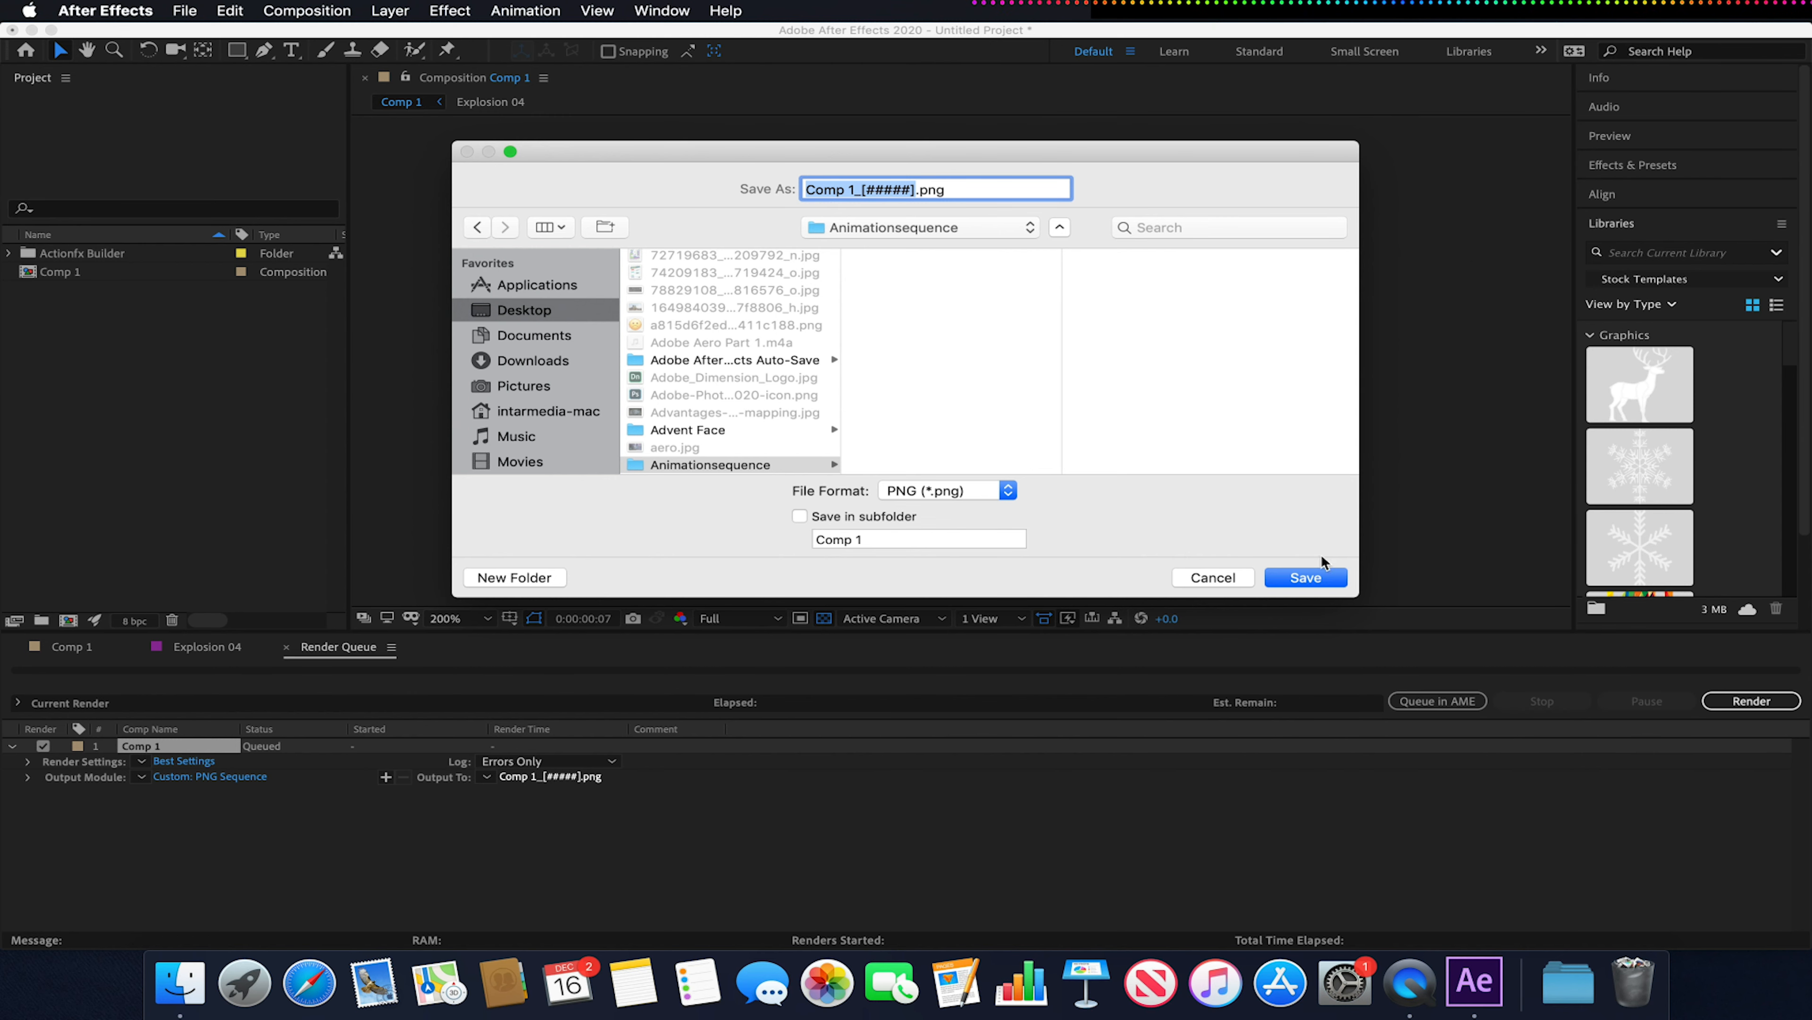
left_click(1306, 577)
left_click(1755, 703)
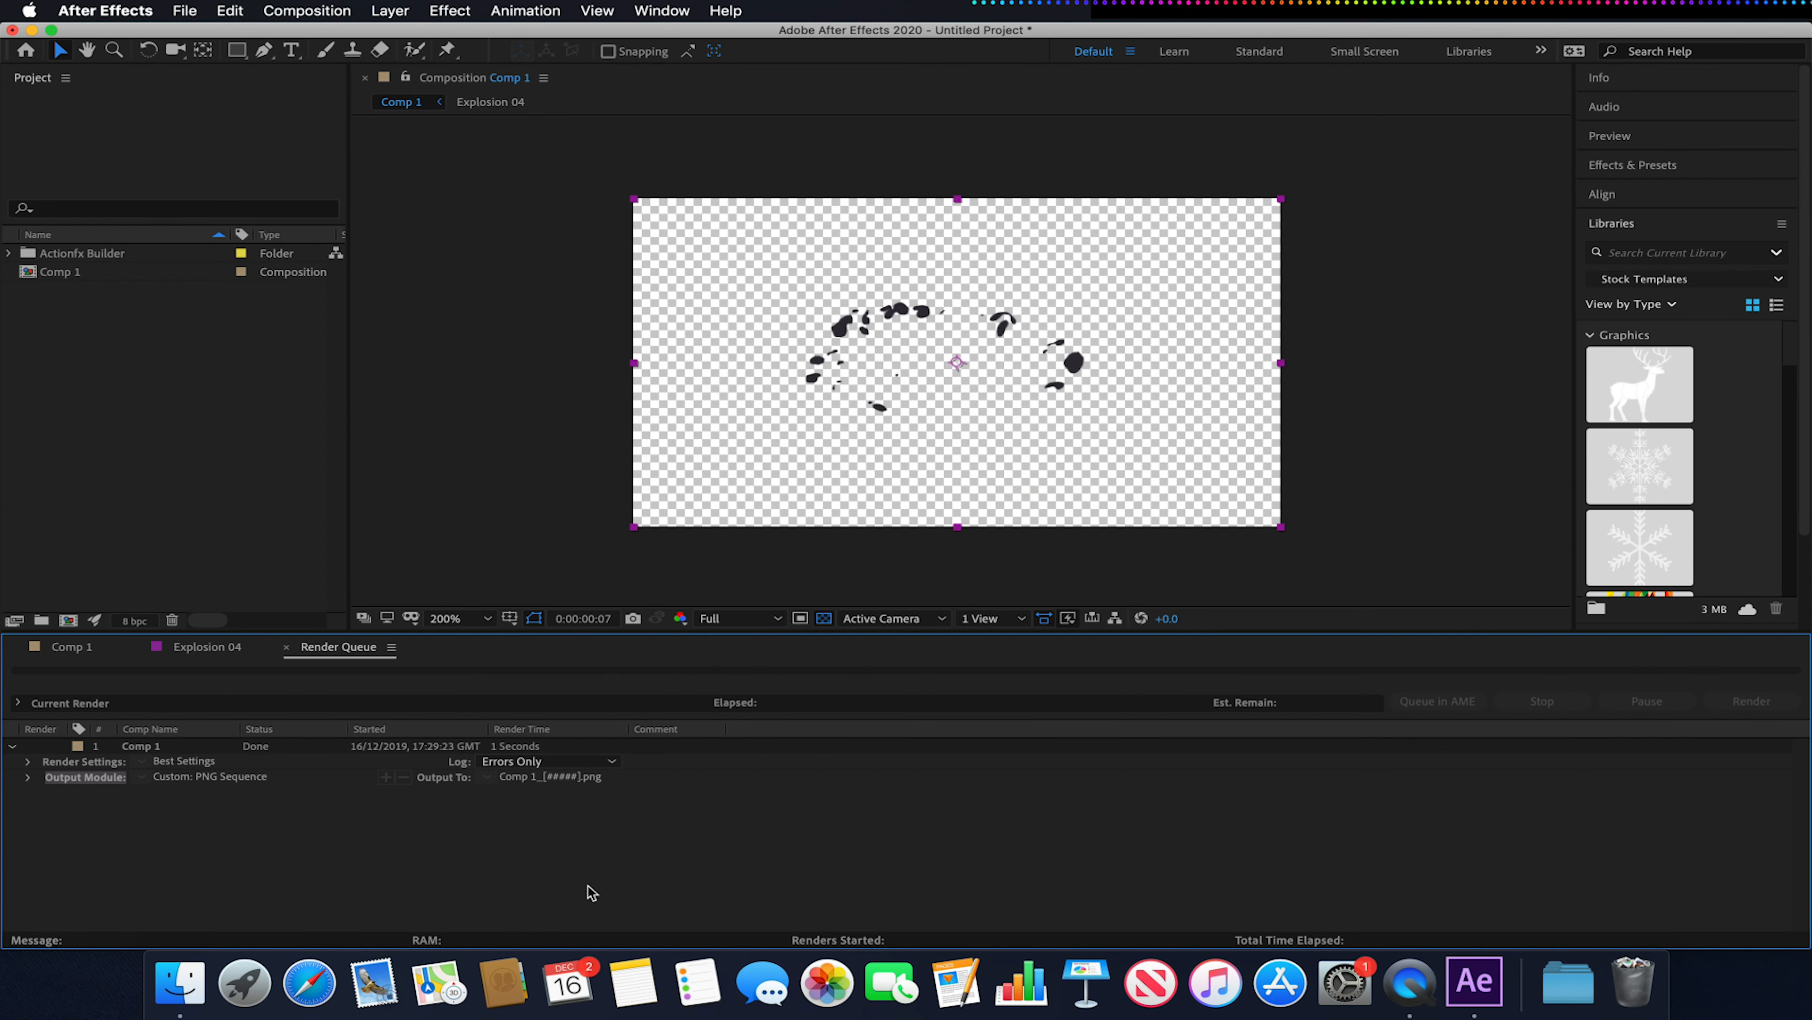
Switch to Finder, open the Animationsequence folder on the Desktop and select all the rendered PNG frames.
left_click(180, 982)
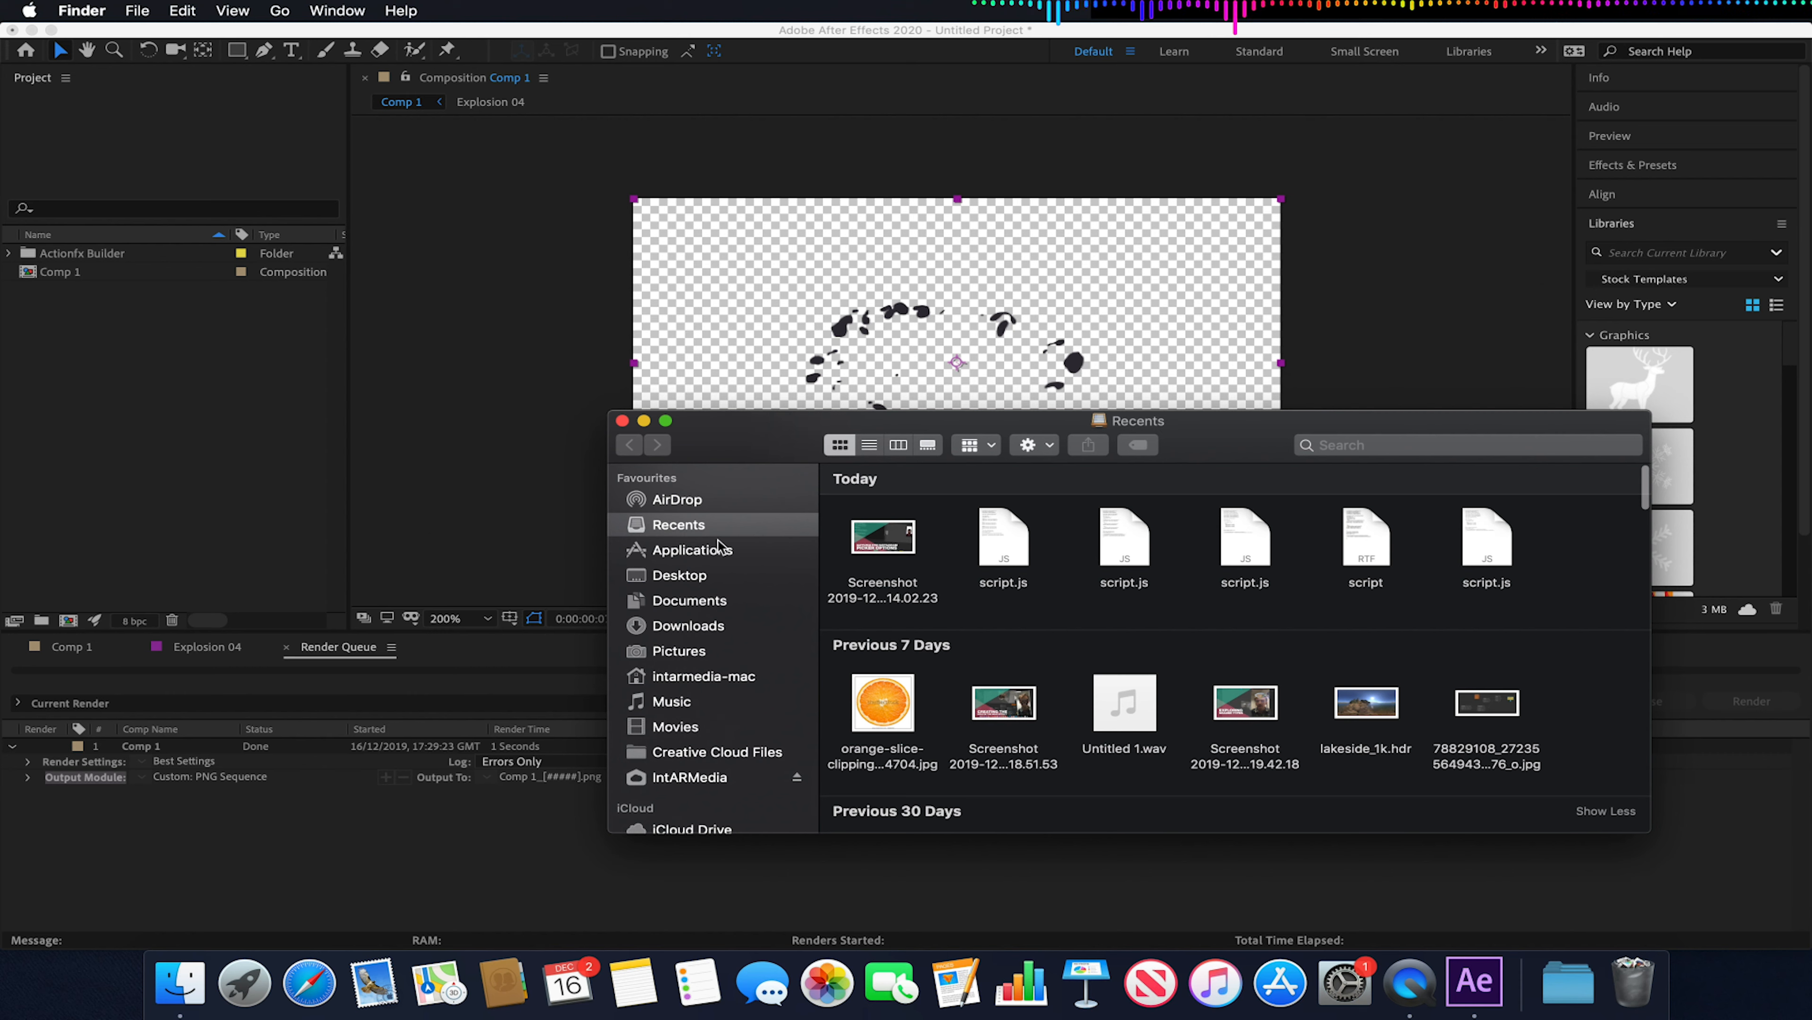
left_click(681, 576)
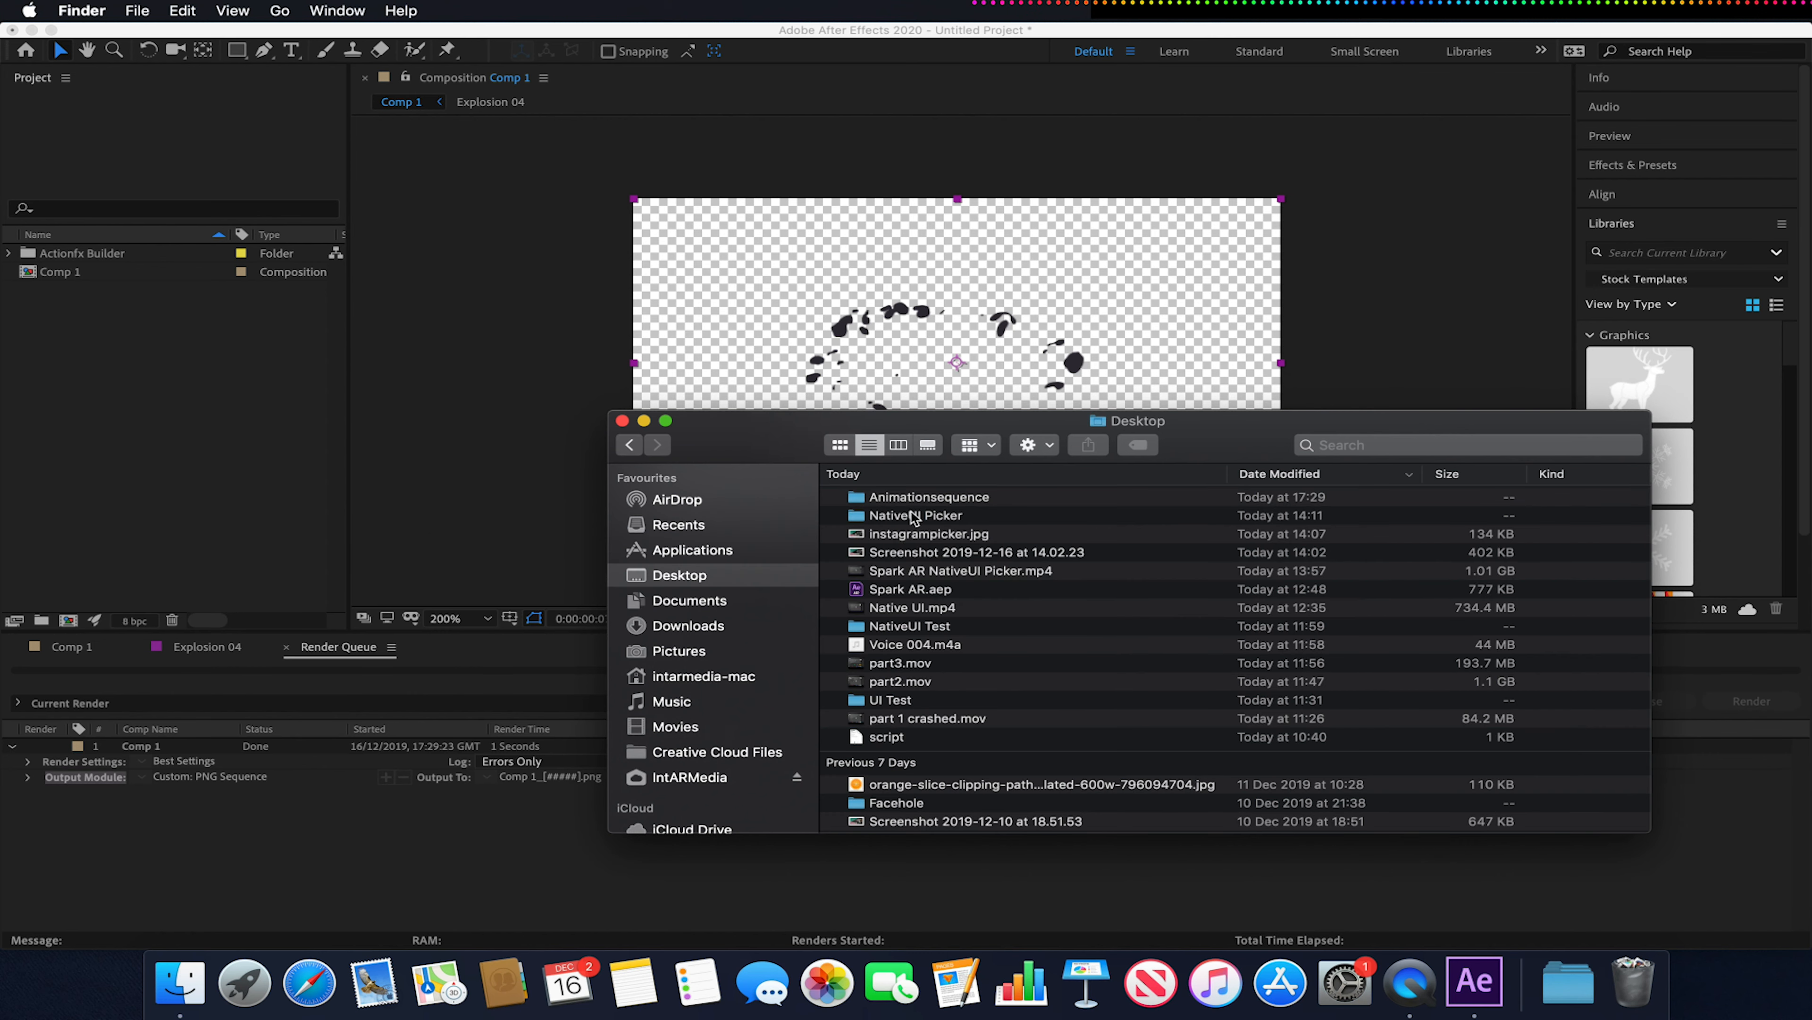
double_click(910, 497)
left_click_drag(740, 435, 632, 398)
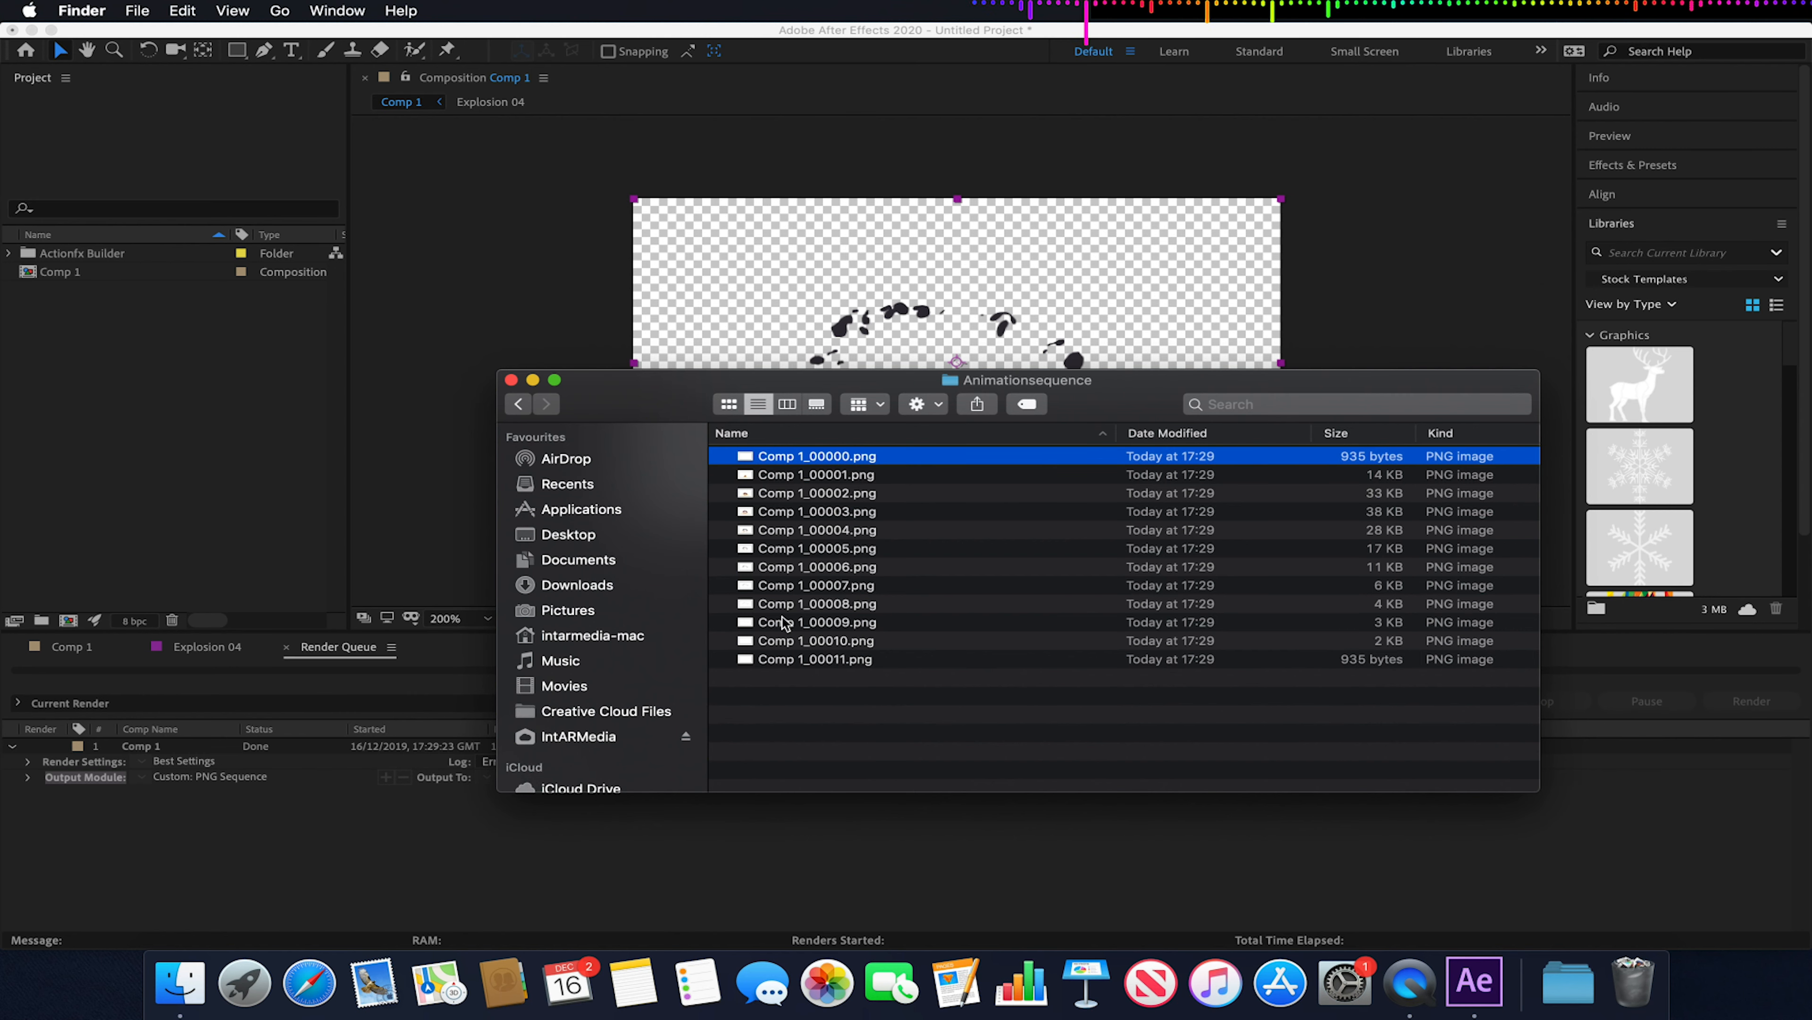
left_click(785, 664, "shift")
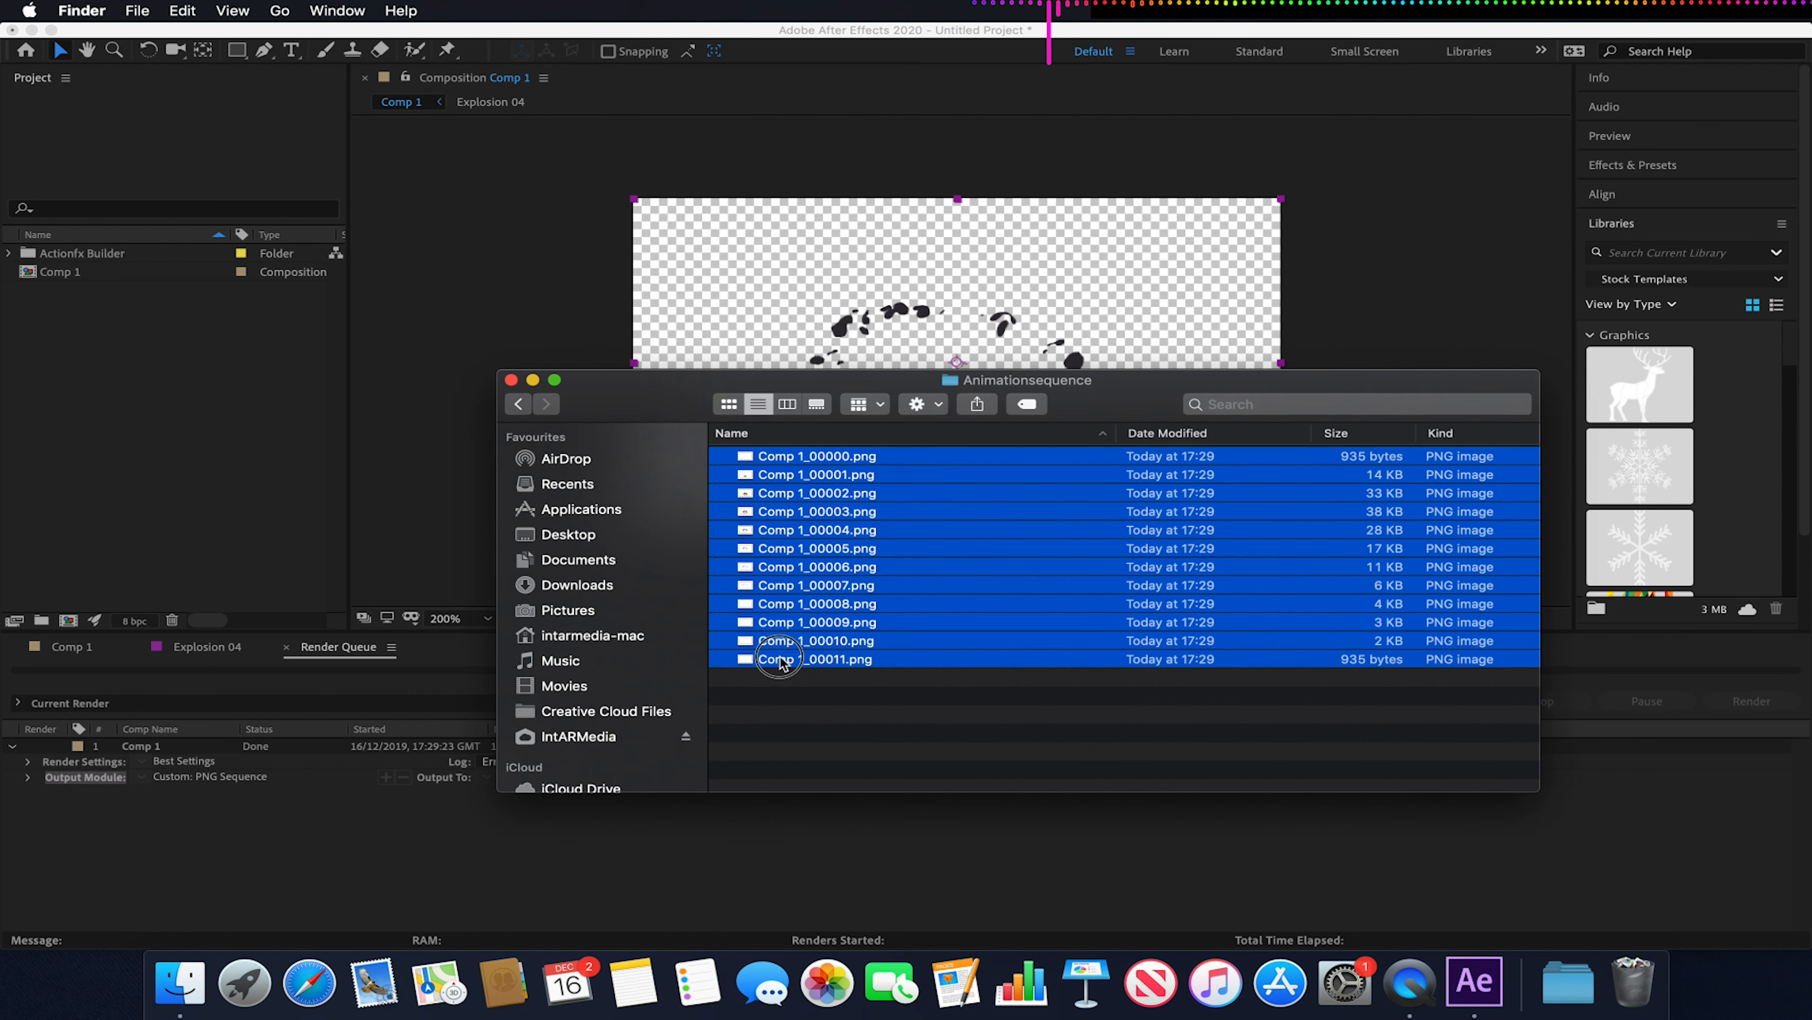
Switch to Spark AR Studio, postpone the software update and create a blank project.
left_click(239, 985)
left_click_drag(825, 880, 492, 891)
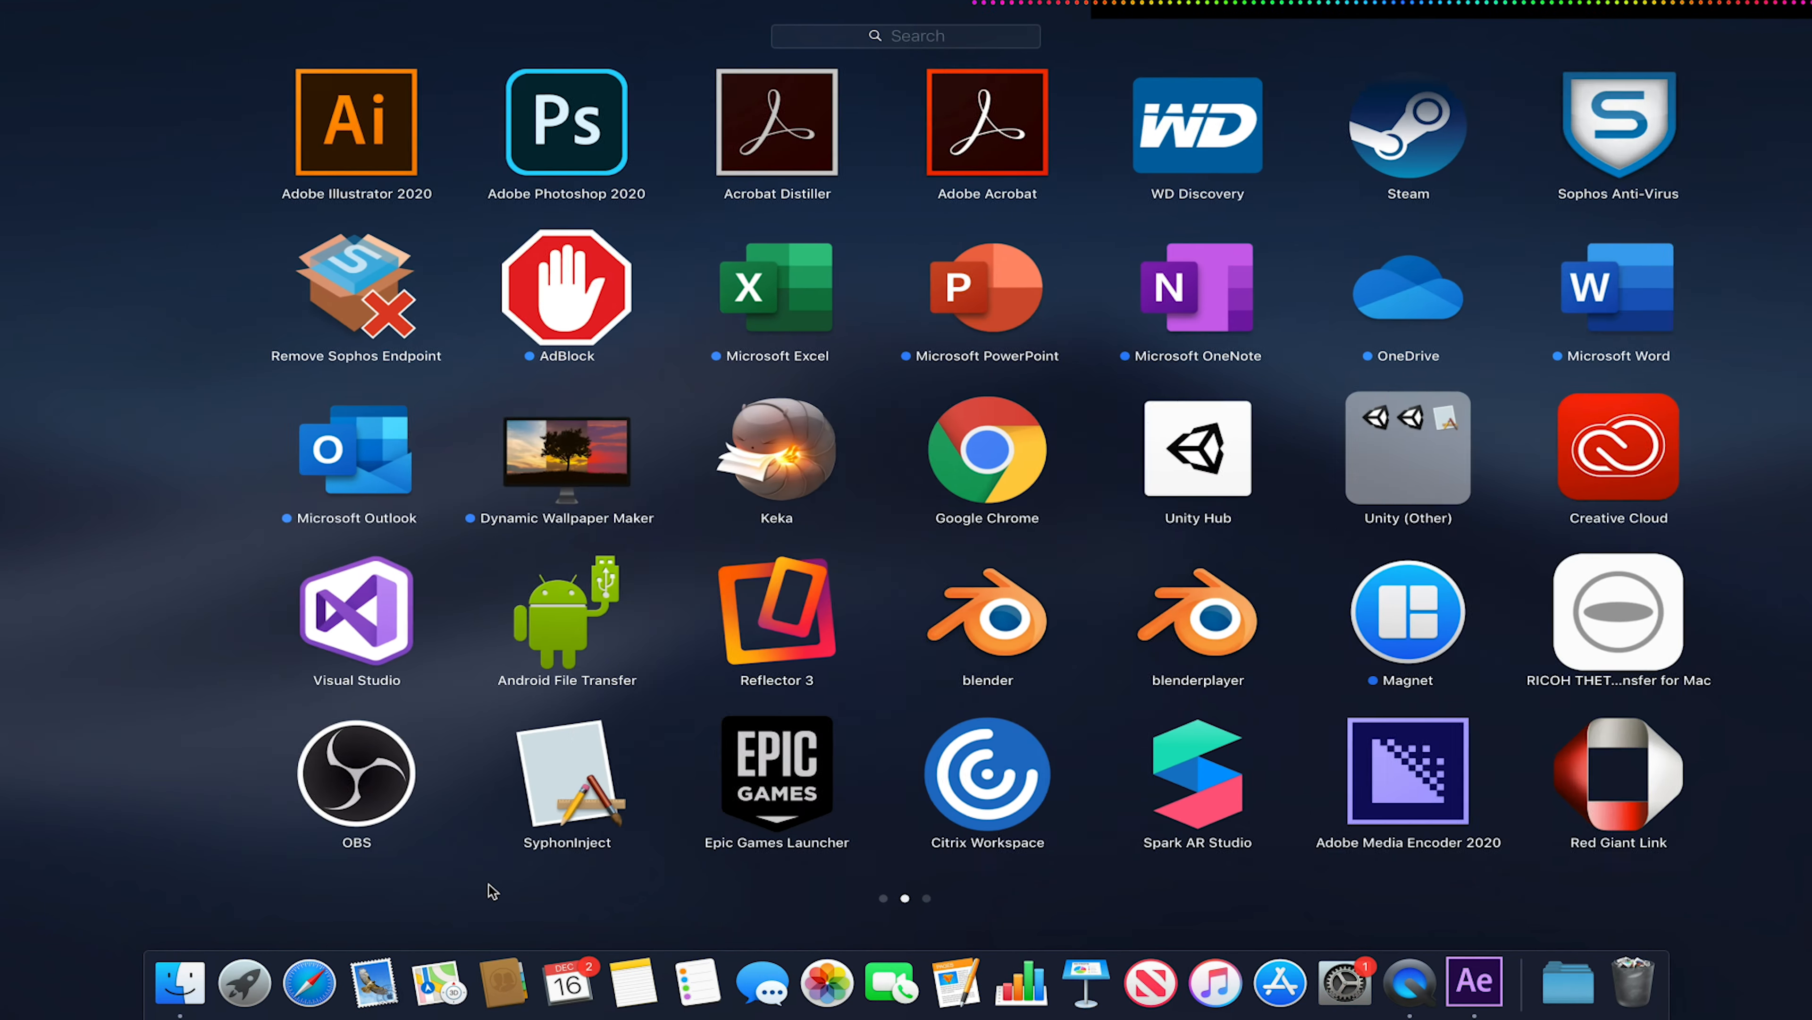
left_click(1151, 775)
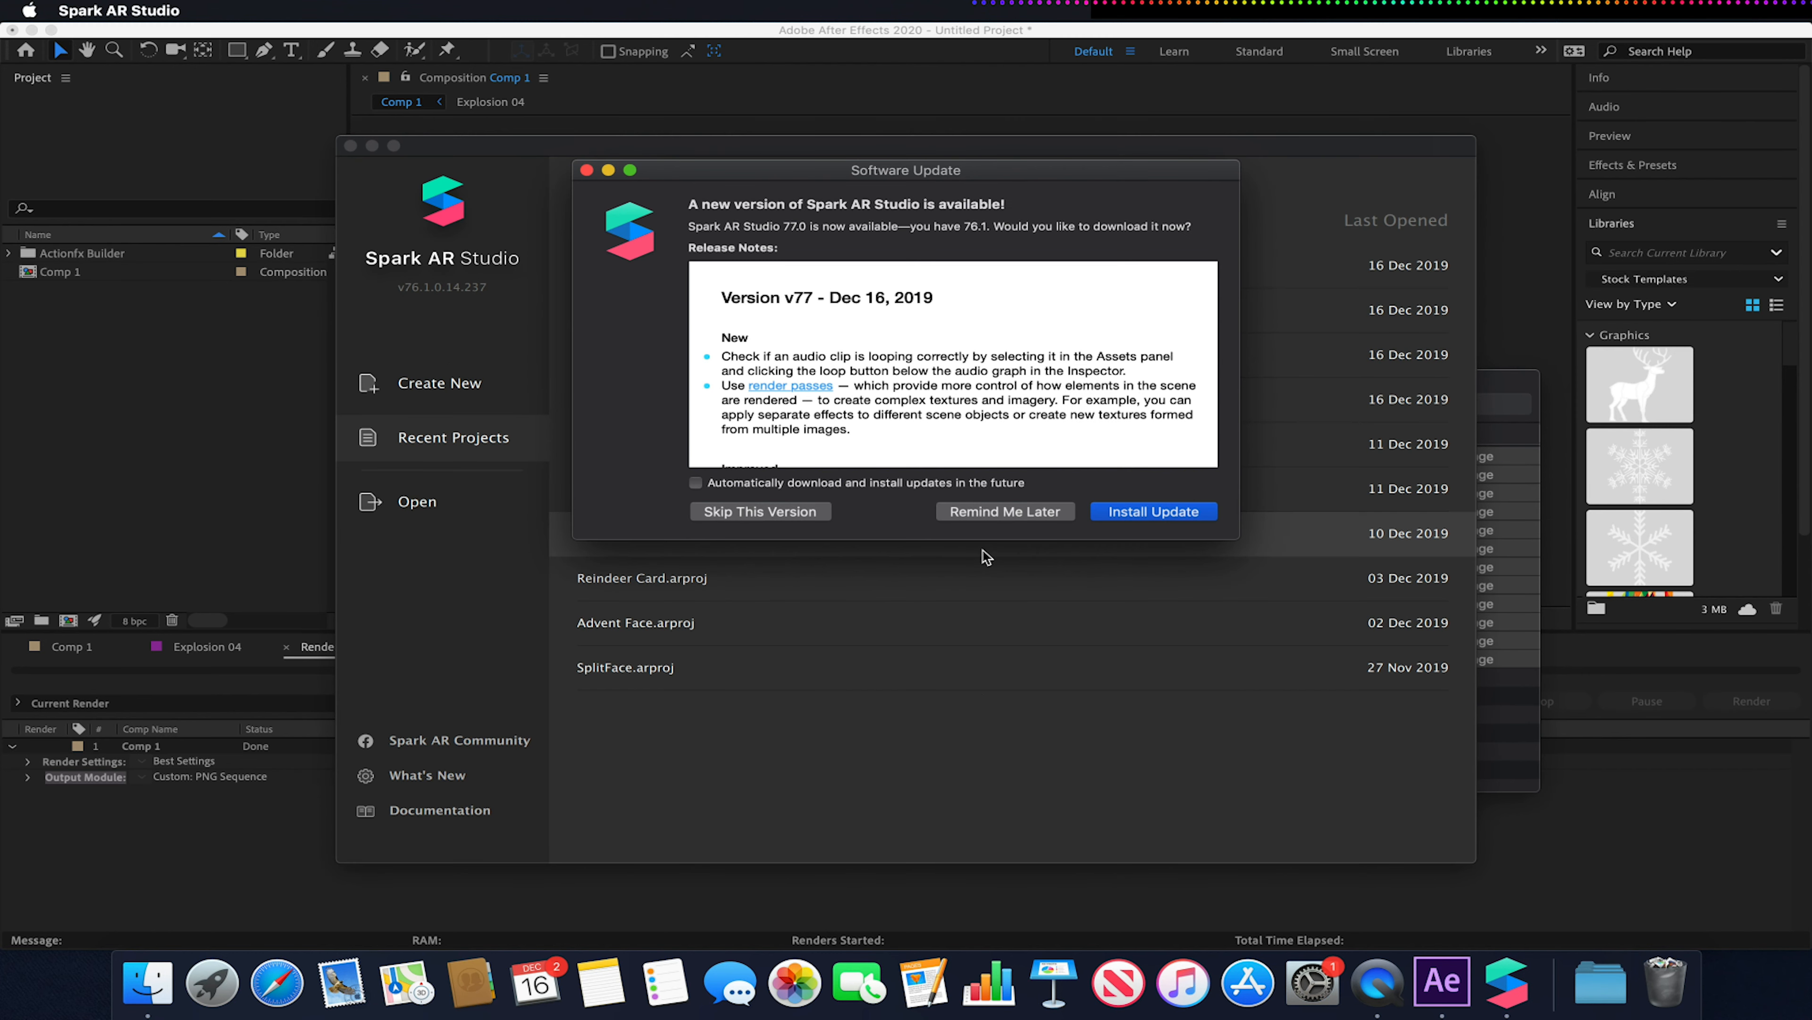
left_click(996, 511)
left_click(420, 404)
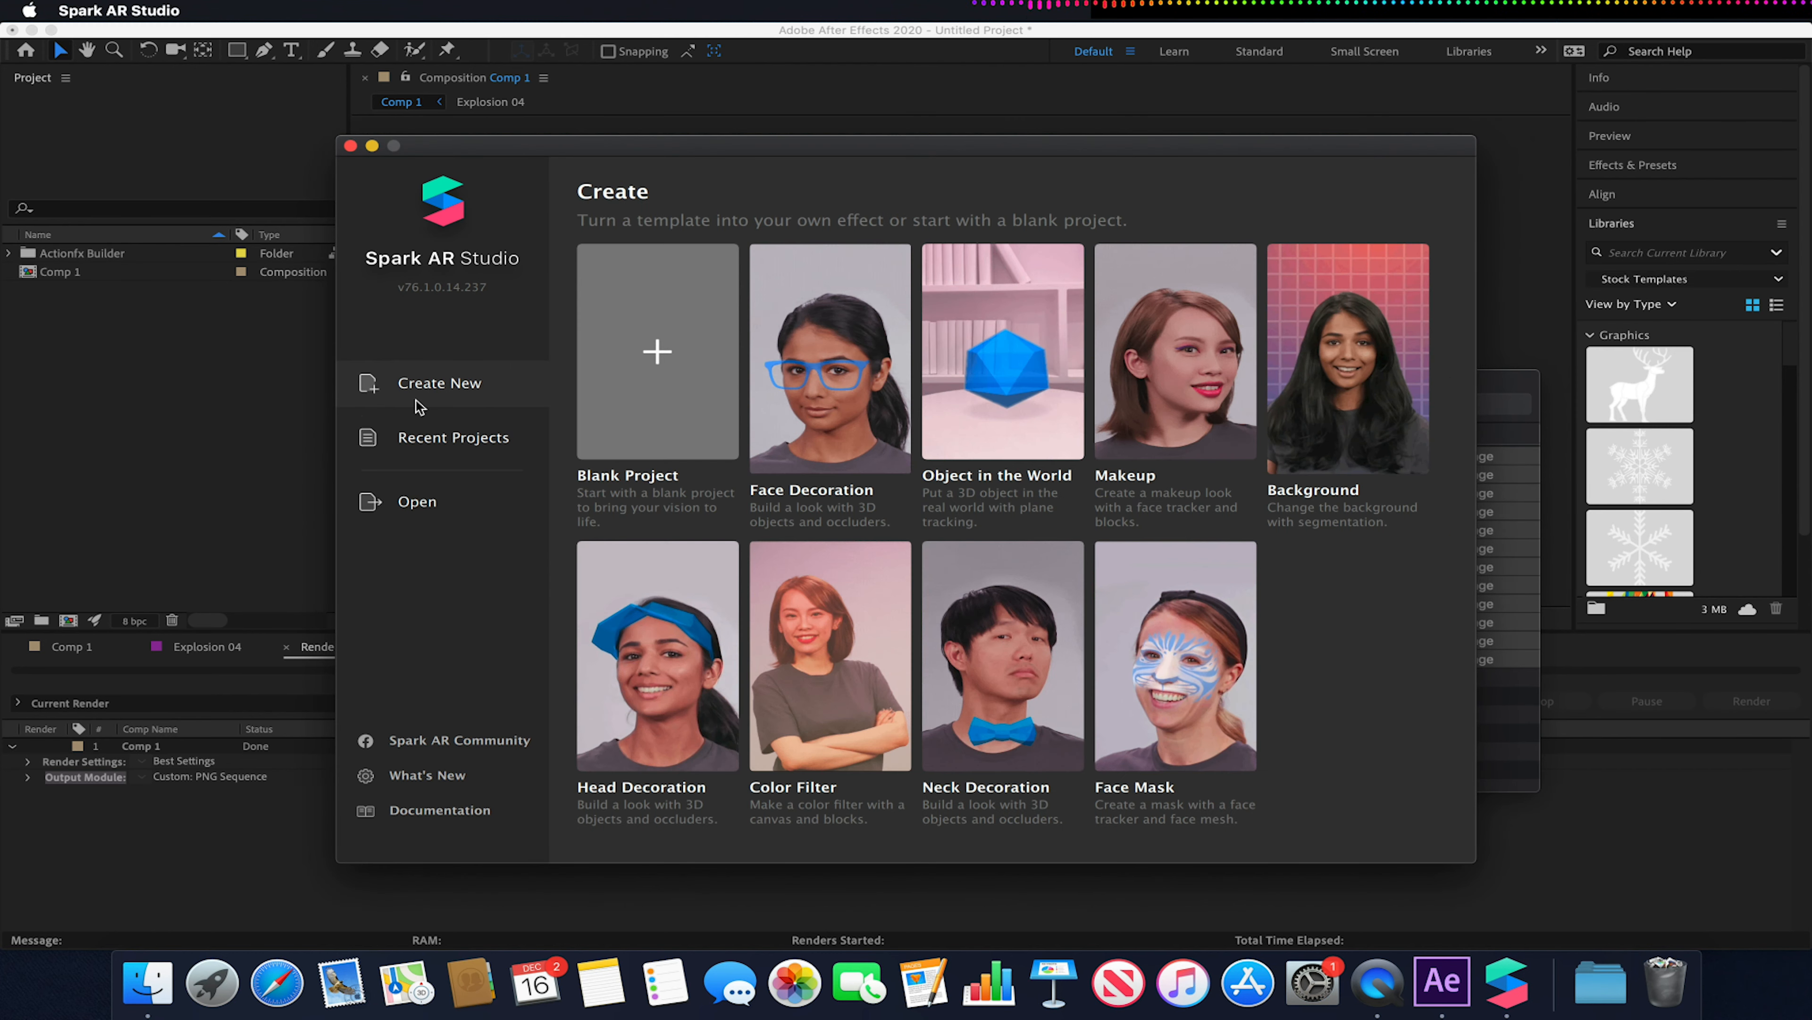
left_click(632, 355)
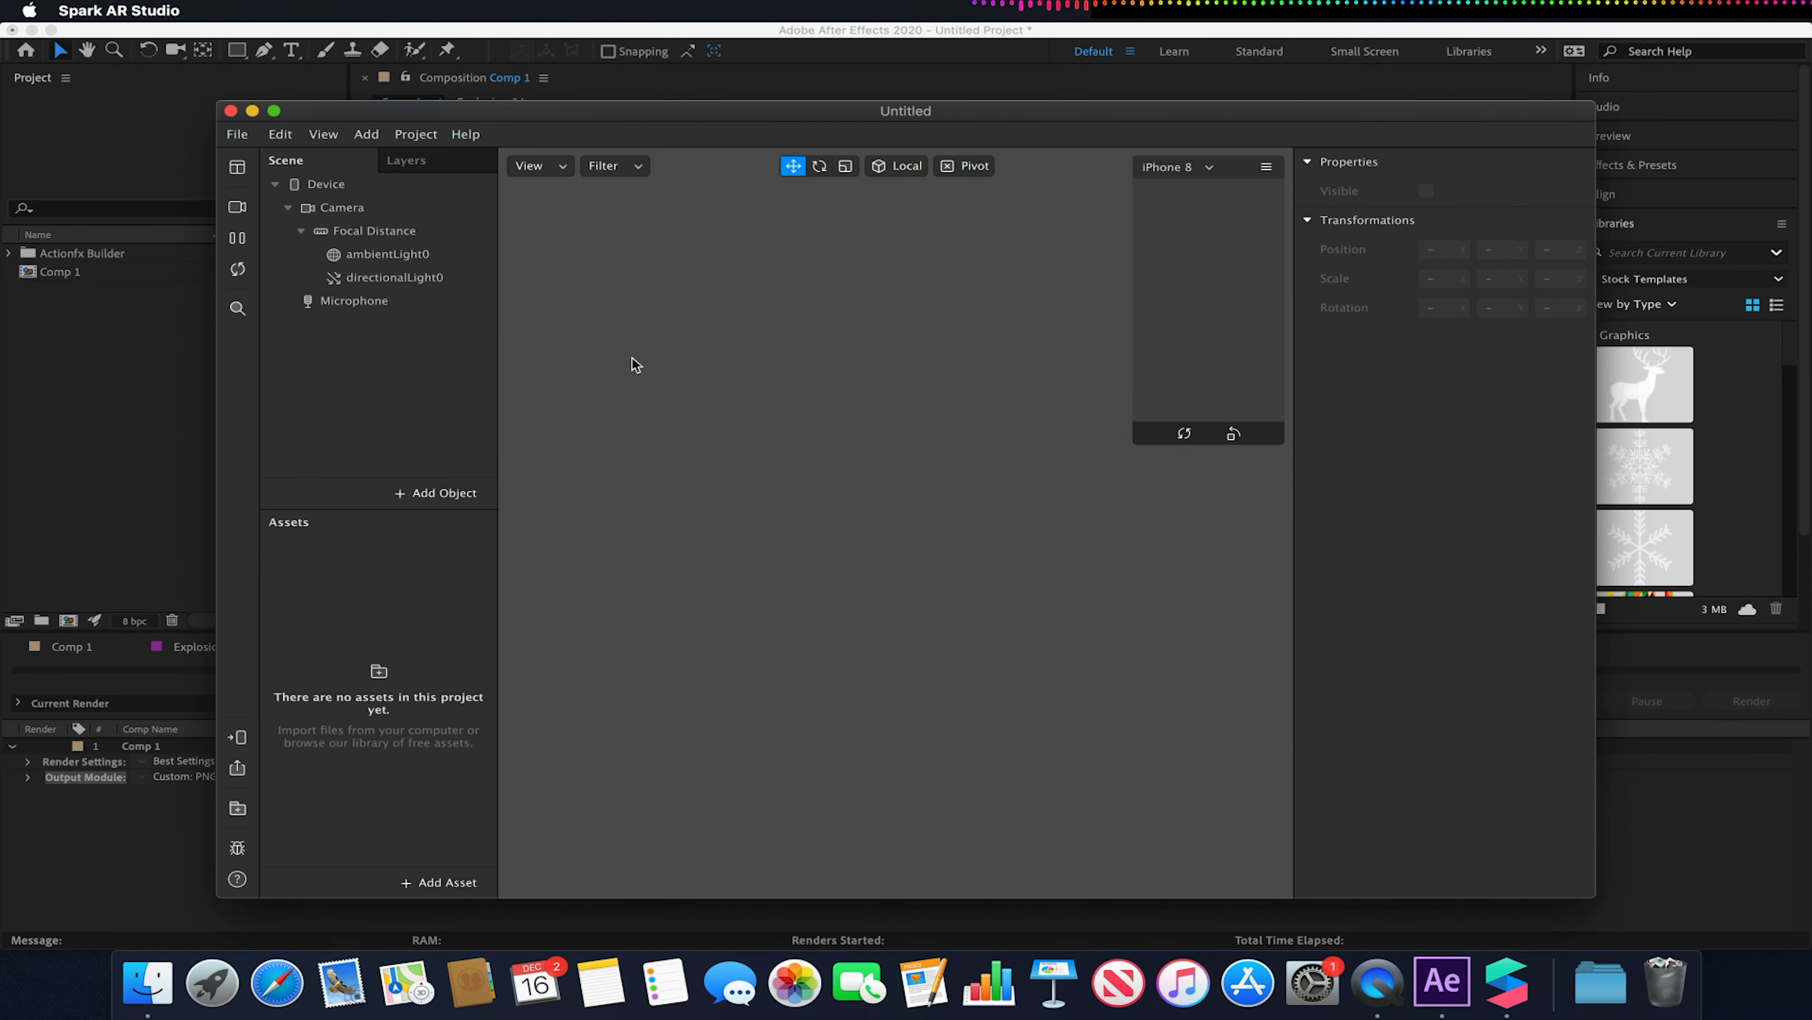
Add an animation sequence asset using frames Comp 1_00000.png to Comp 1_00011.png from the Desktop's Animationsequence folder, and select its texture.
left_click(421, 882)
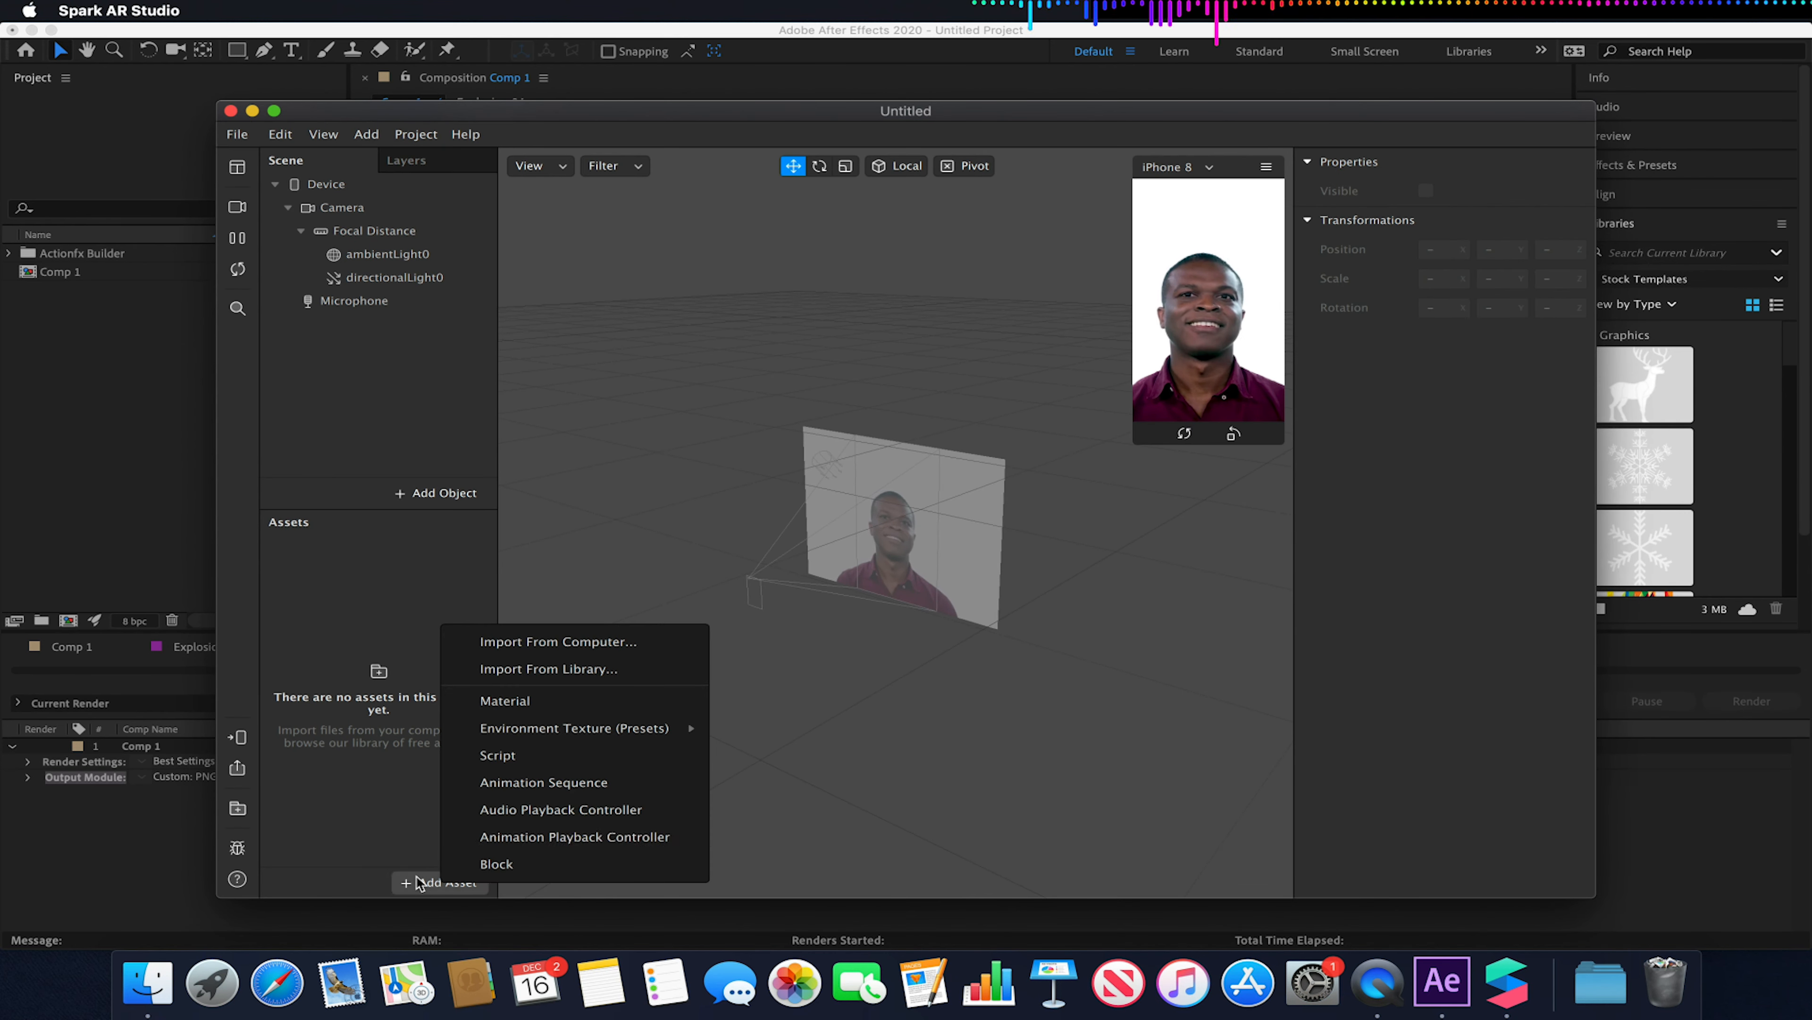
left_click(542, 784)
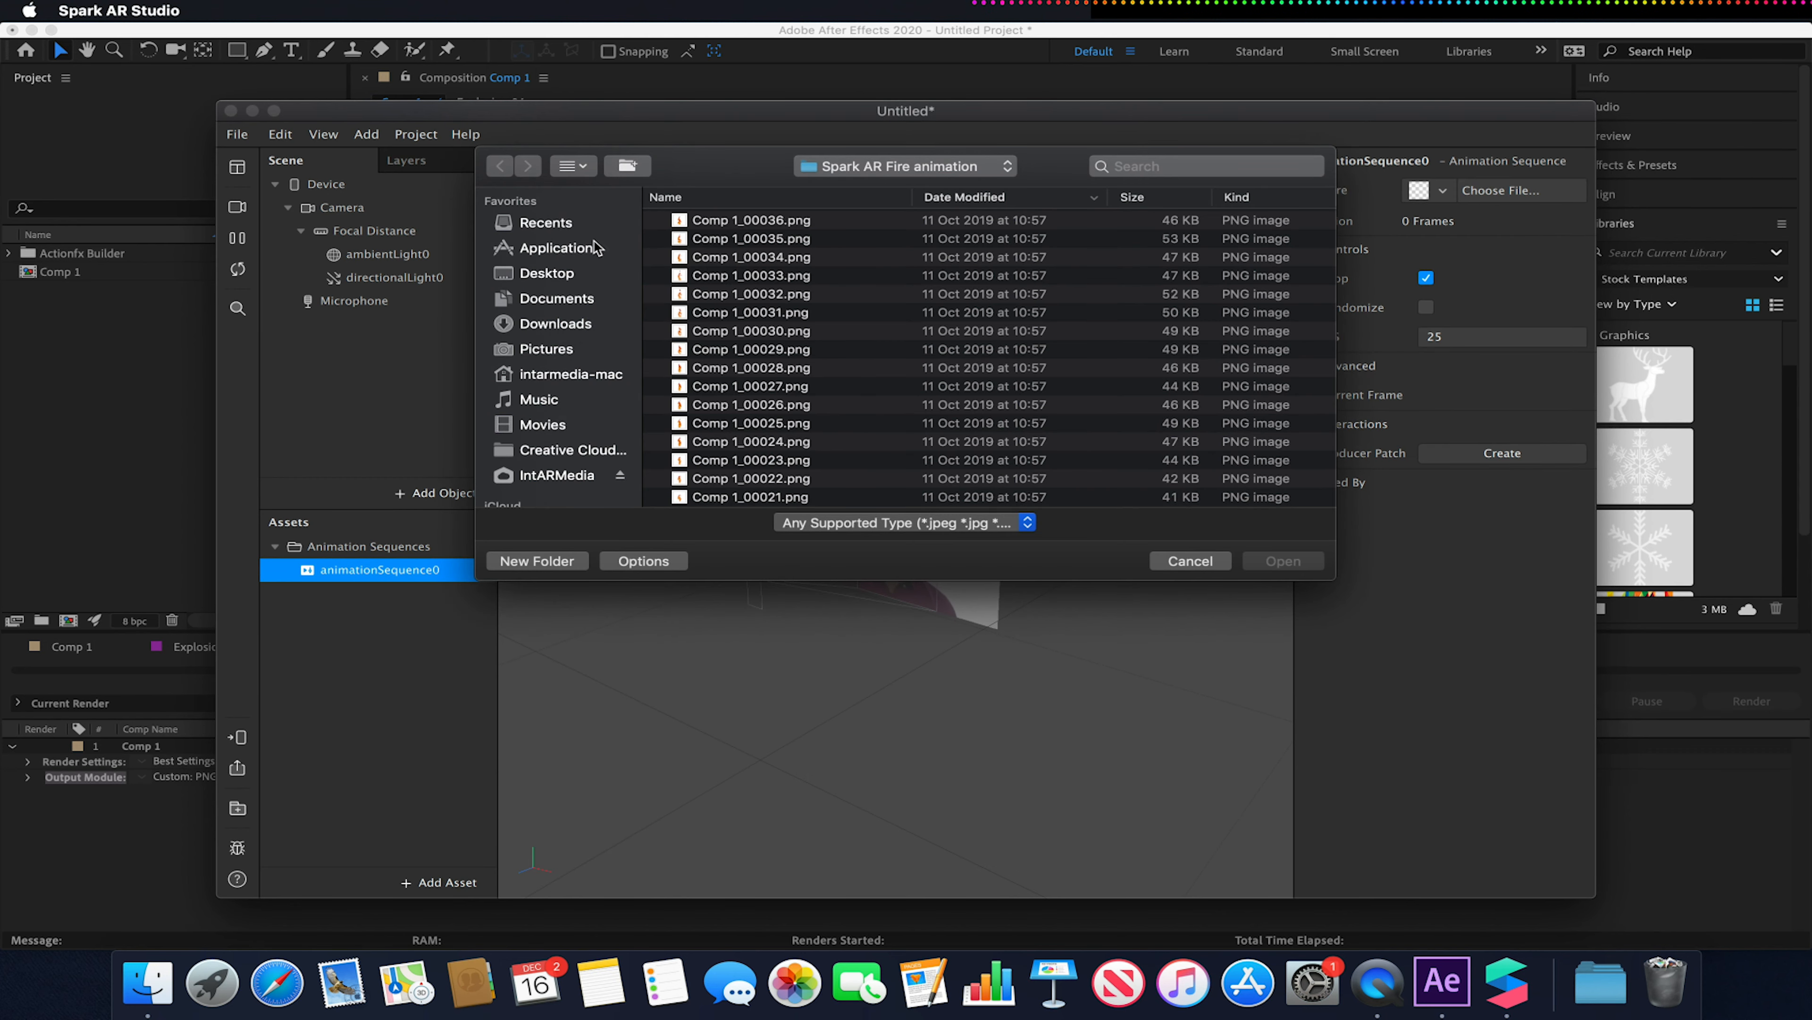
left_click(547, 275)
left_click(752, 221)
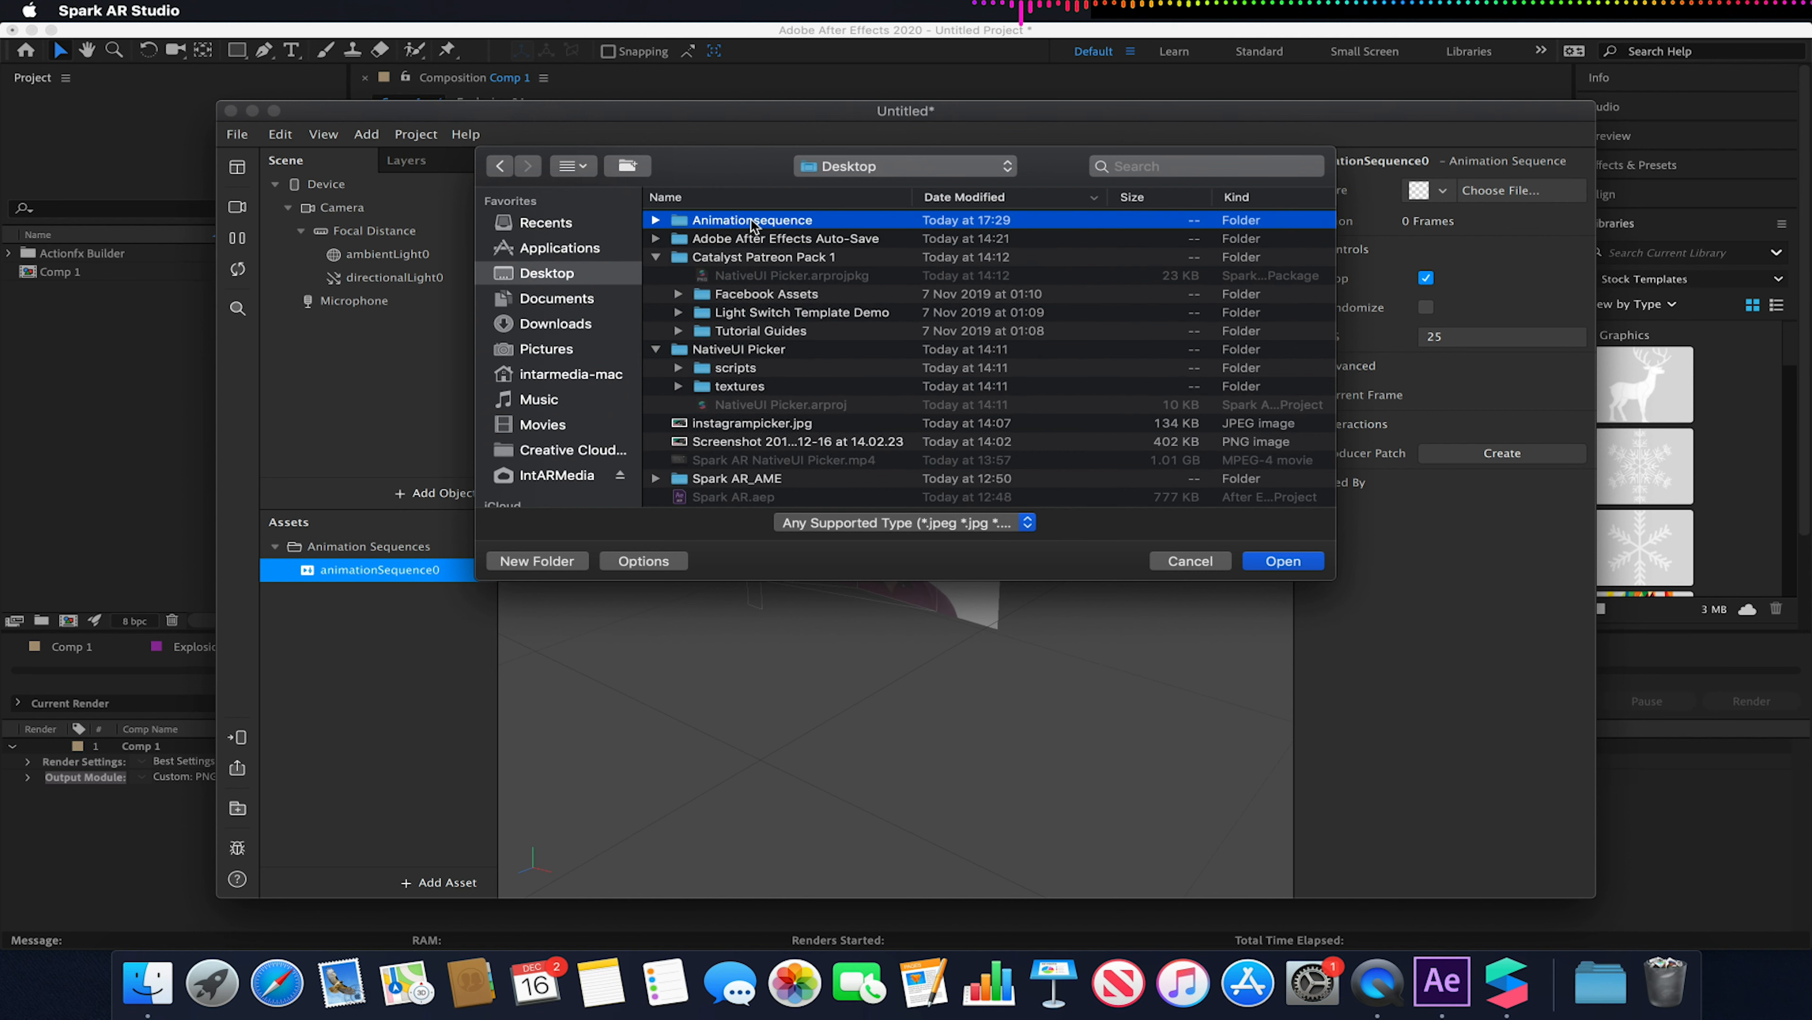
double_click(717, 223)
left_click_drag(657, 223, 792, 366)
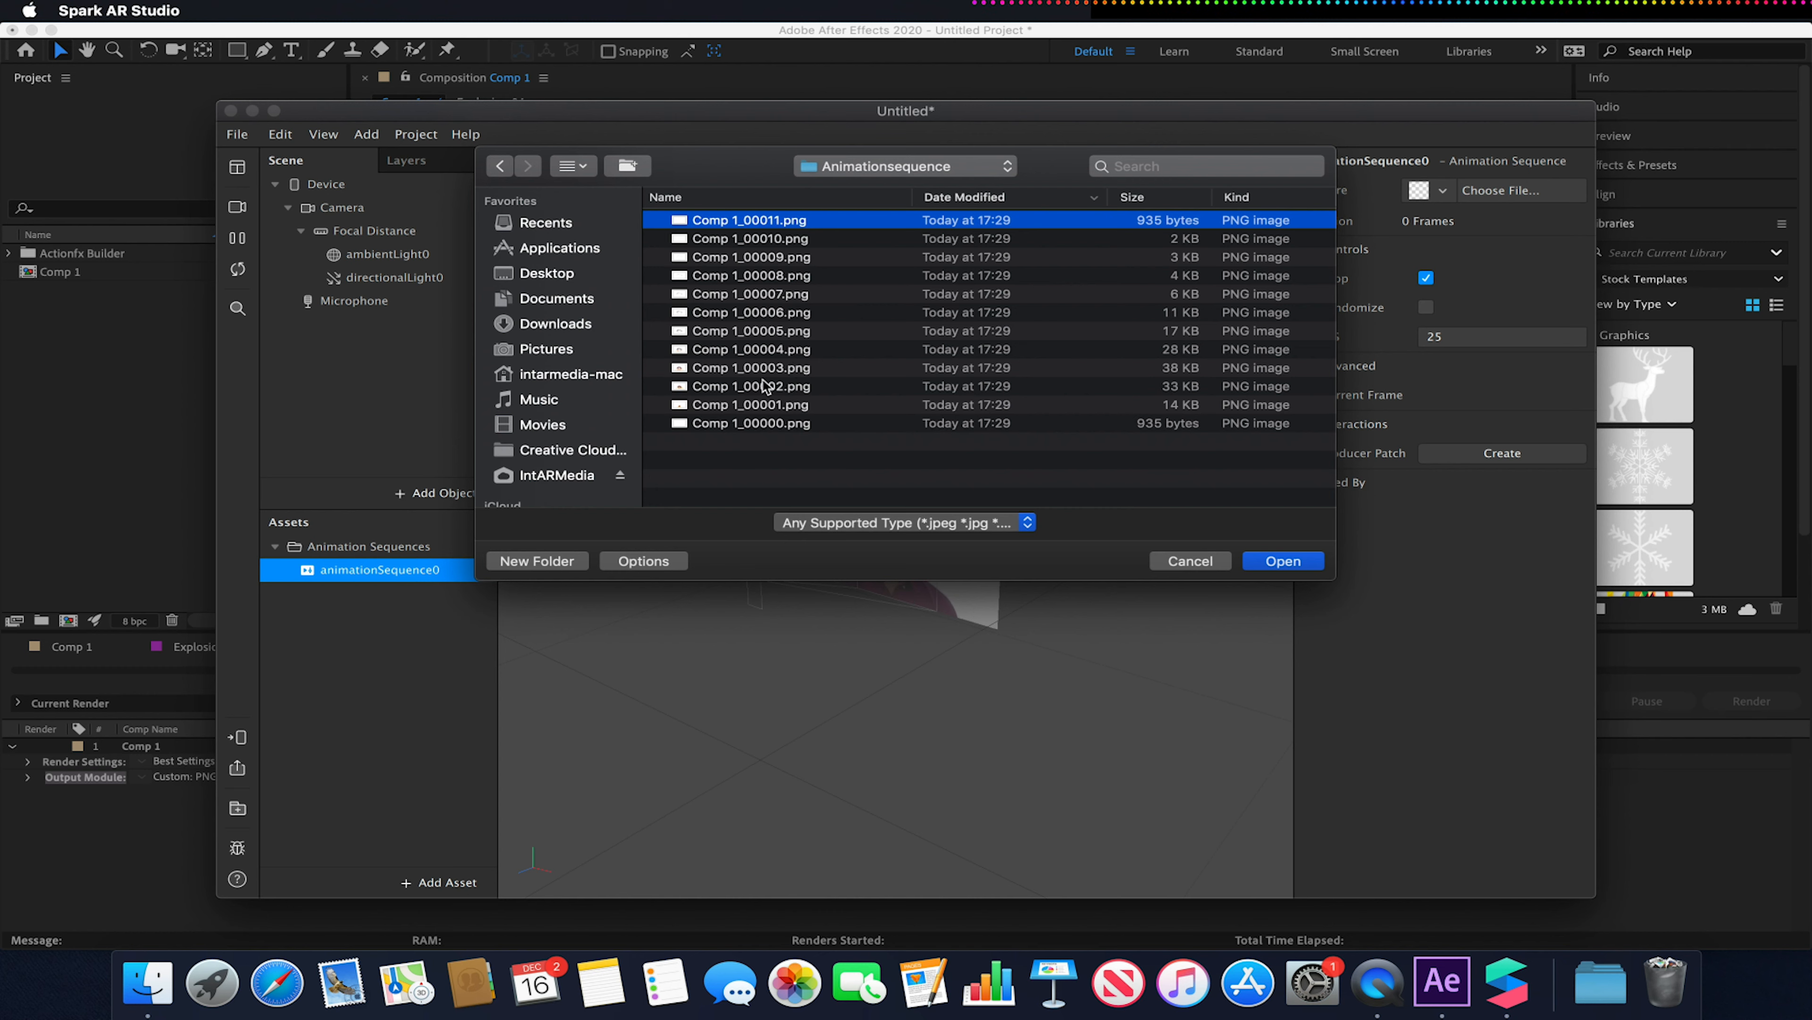
left_click(735, 437)
left_click(733, 424)
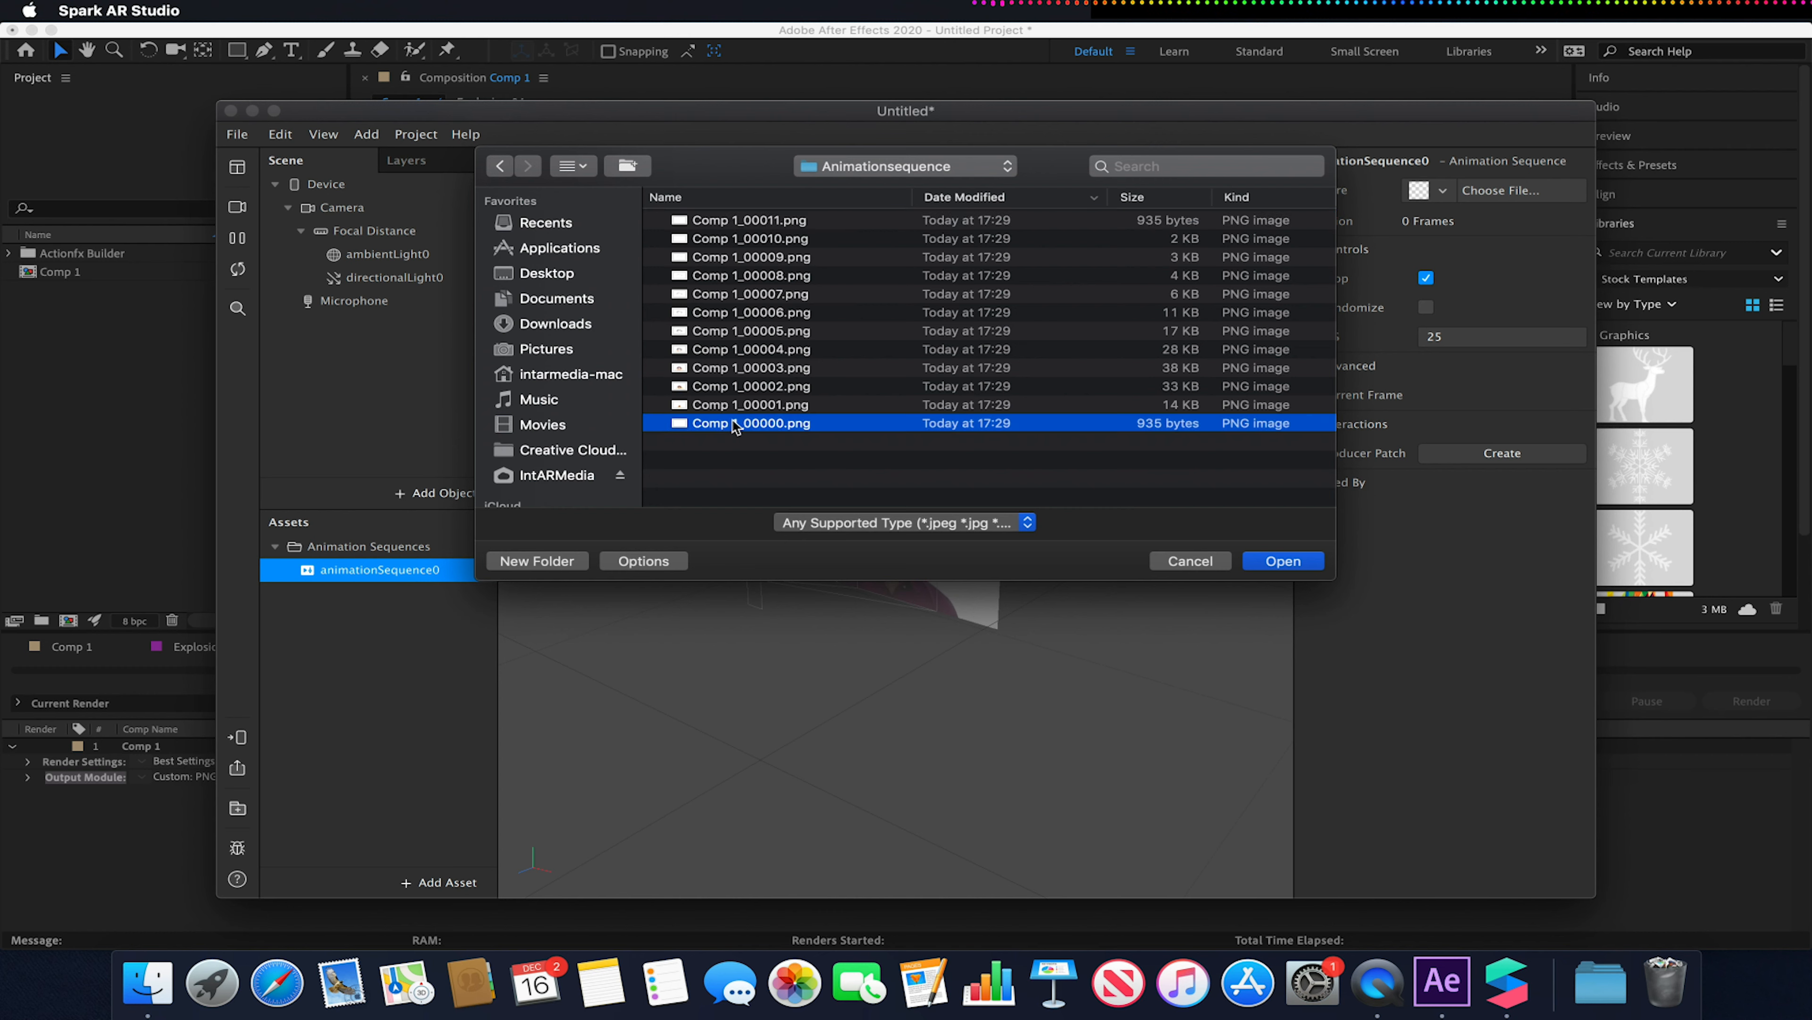
left_click(759, 220, "shift")
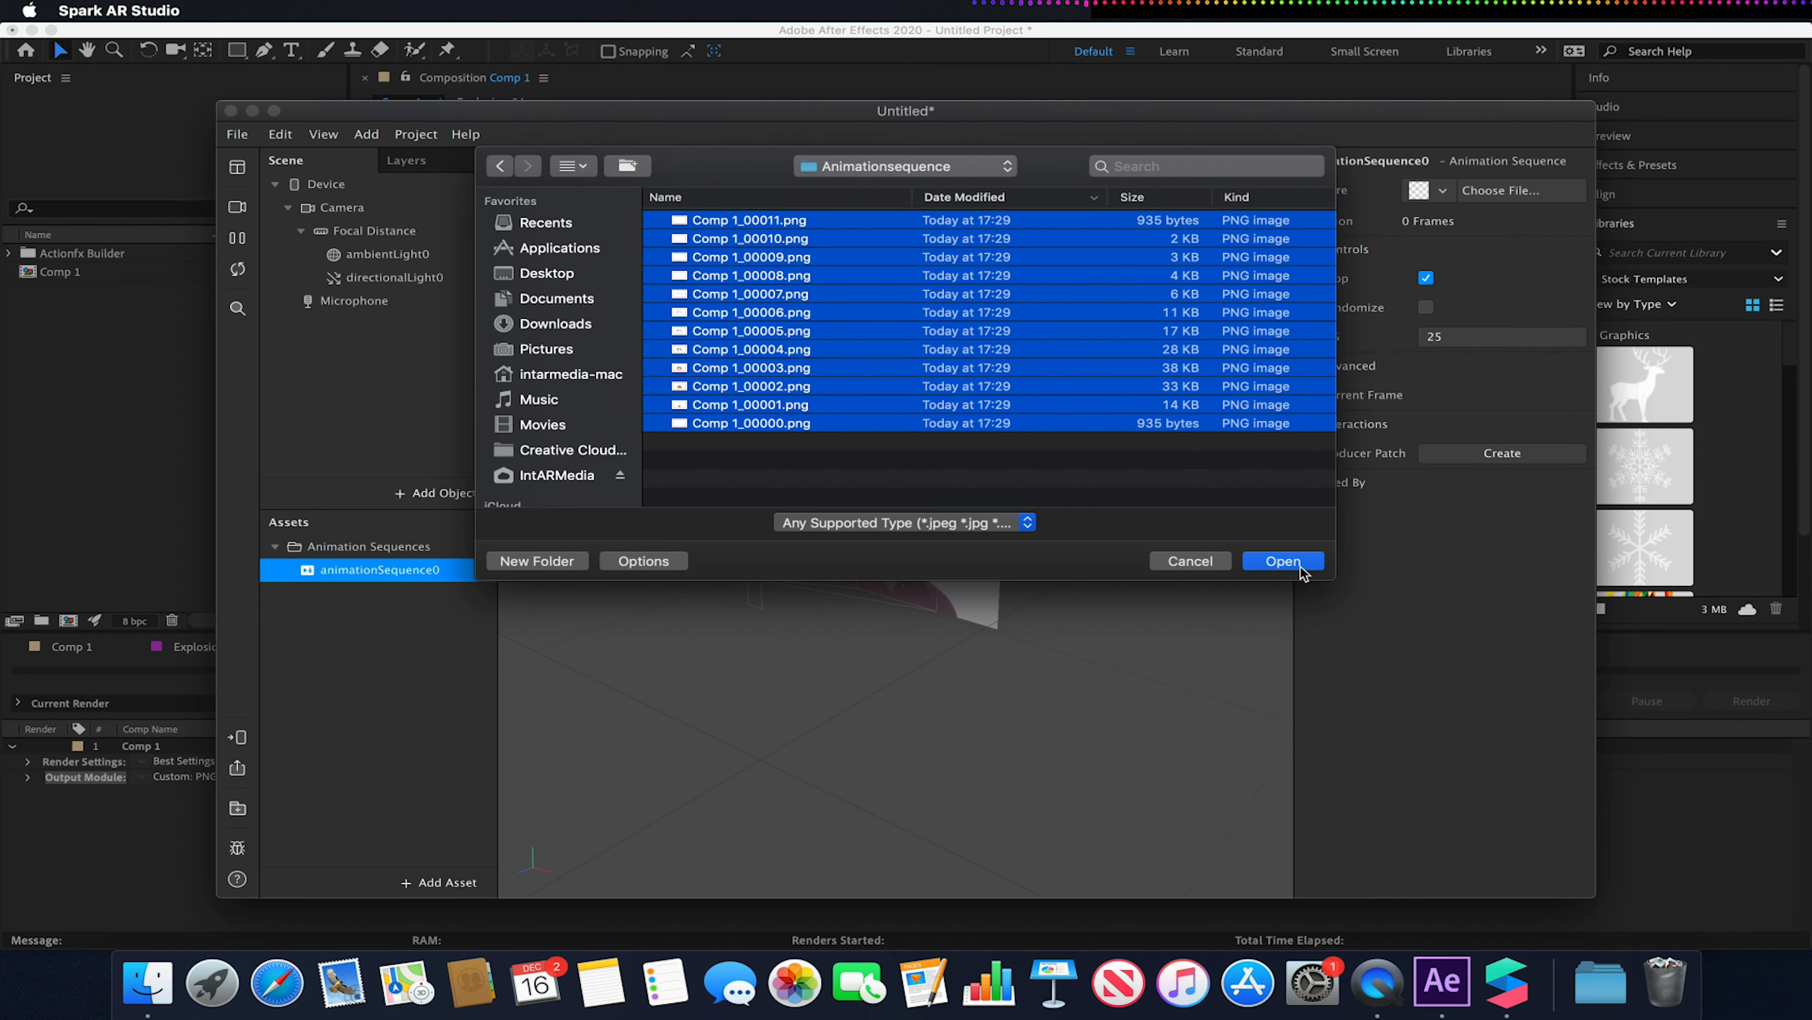
left_click(1283, 561)
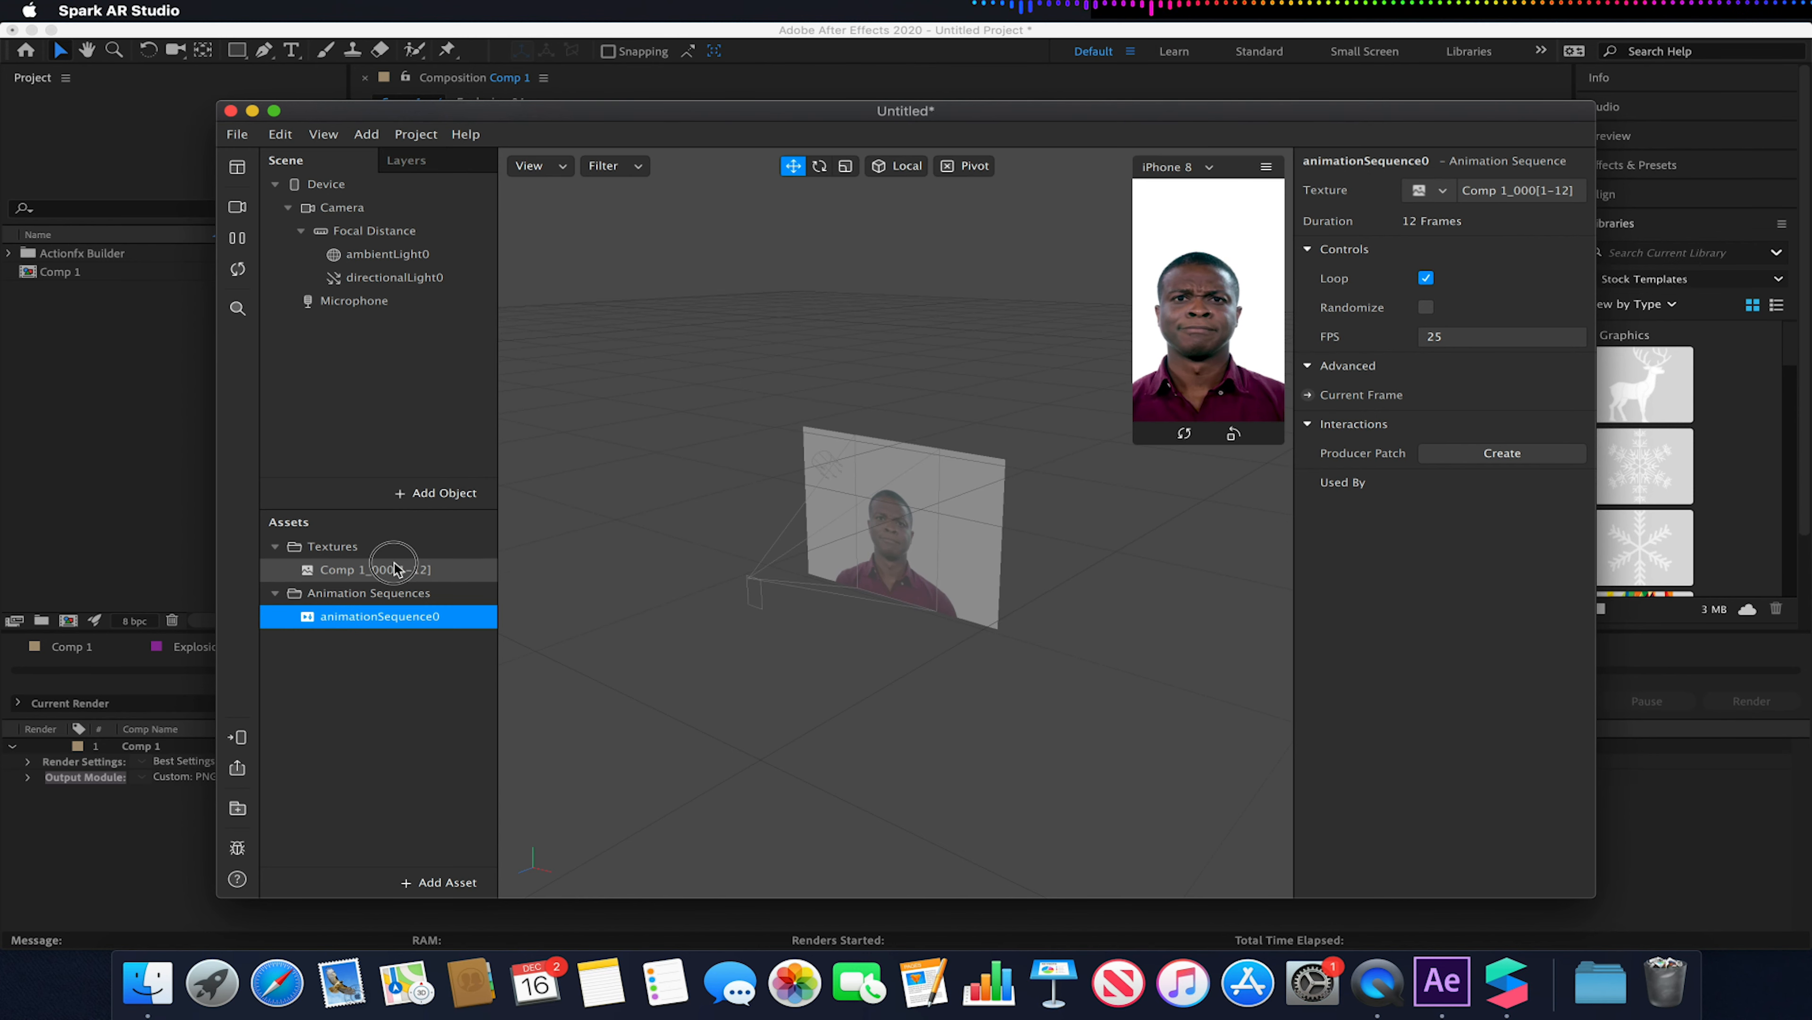
left_click(347, 571)
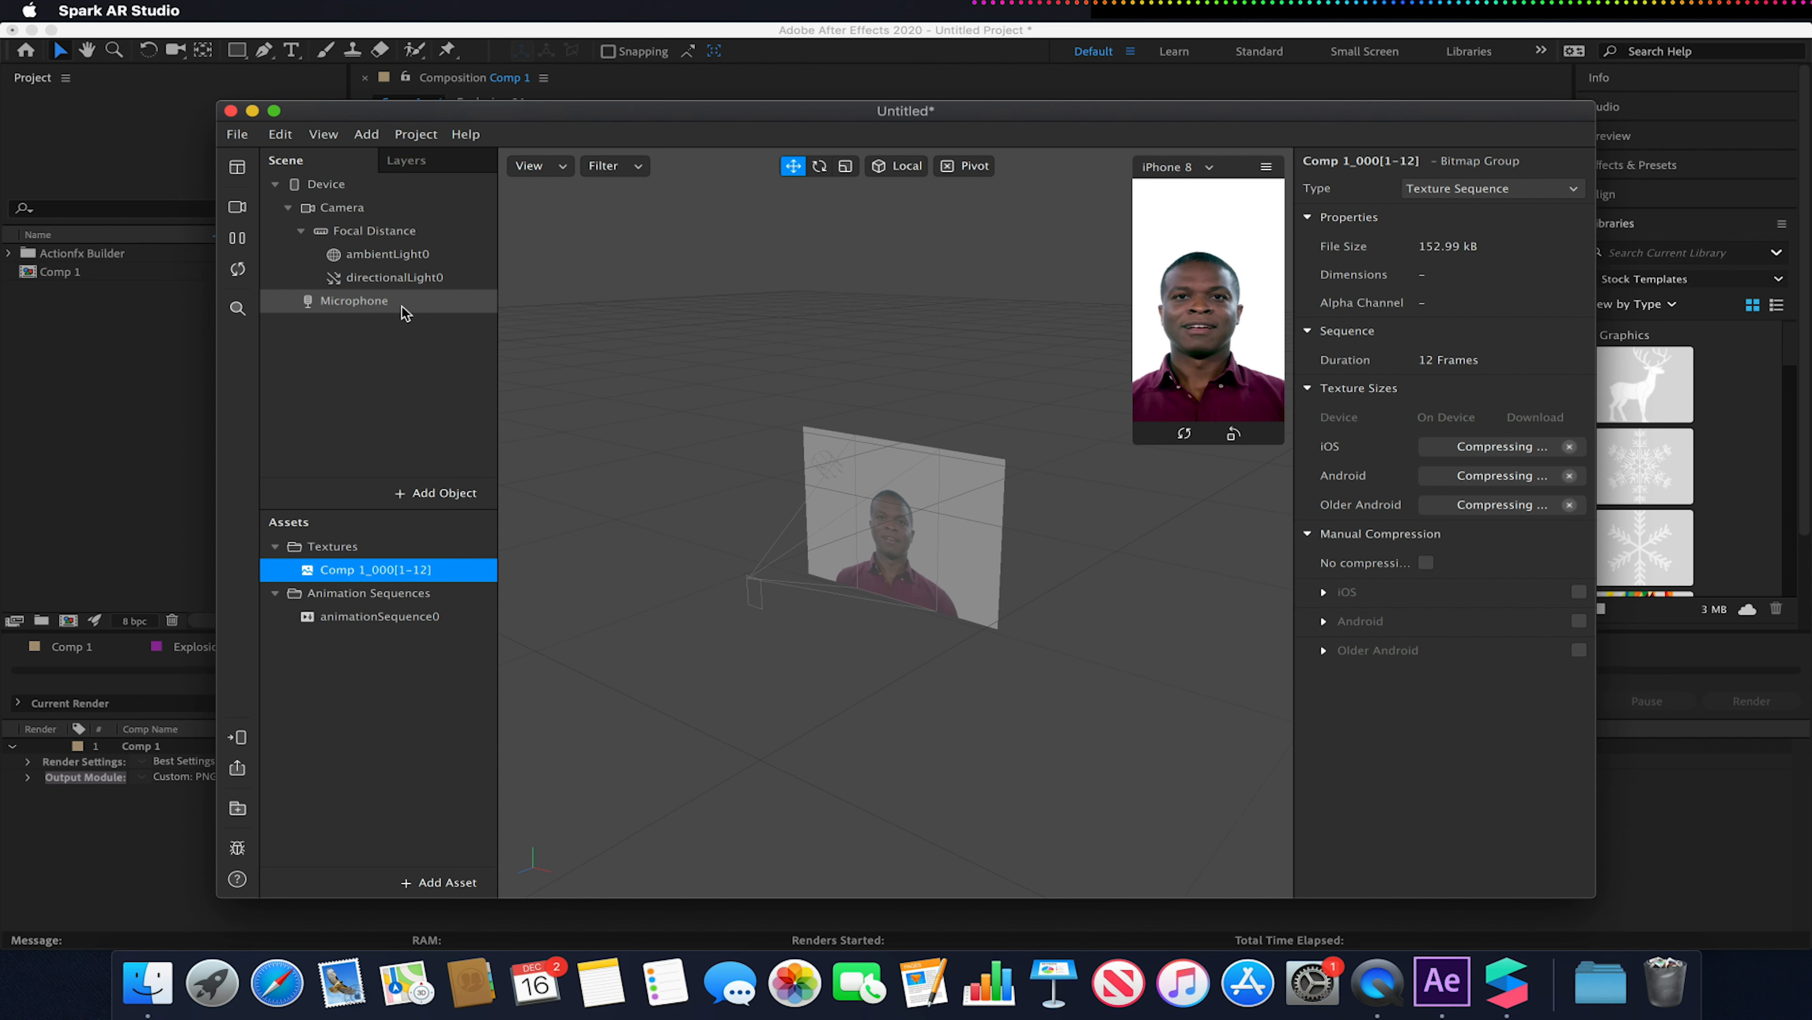
Insert a plane into the scene.
left_click(437, 493)
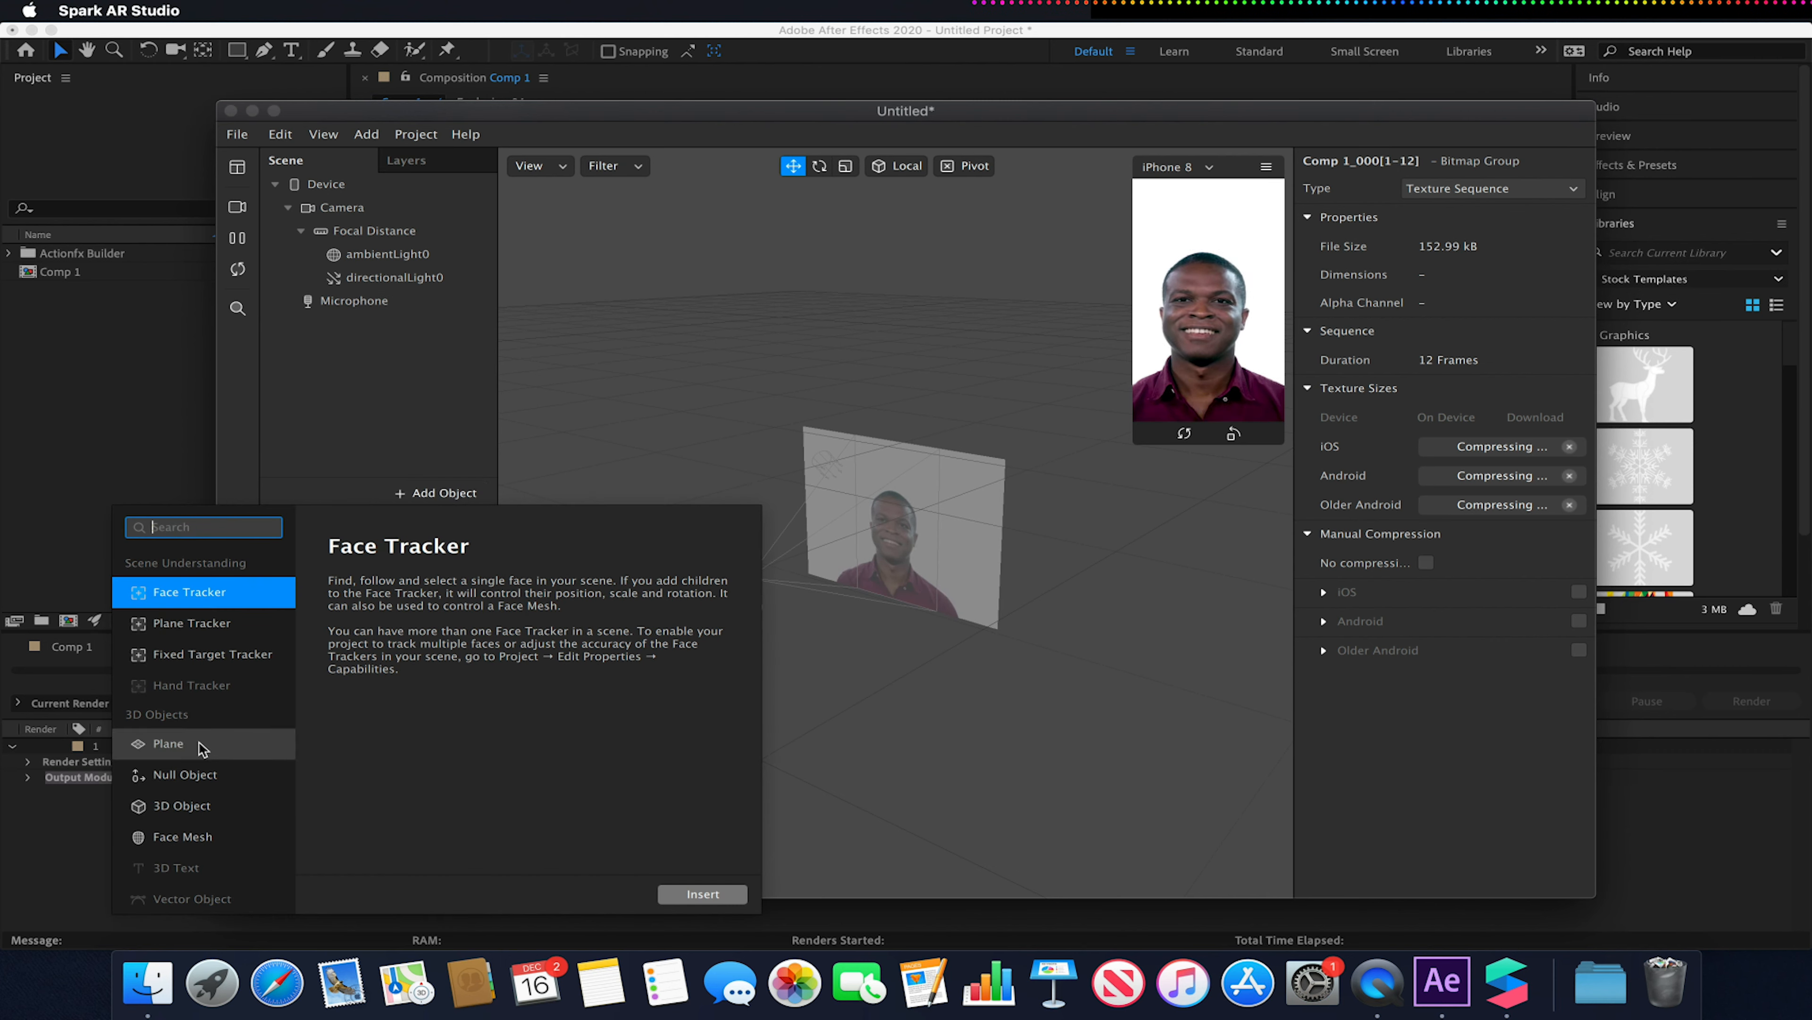
left_click(236, 743)
left_click(702, 894)
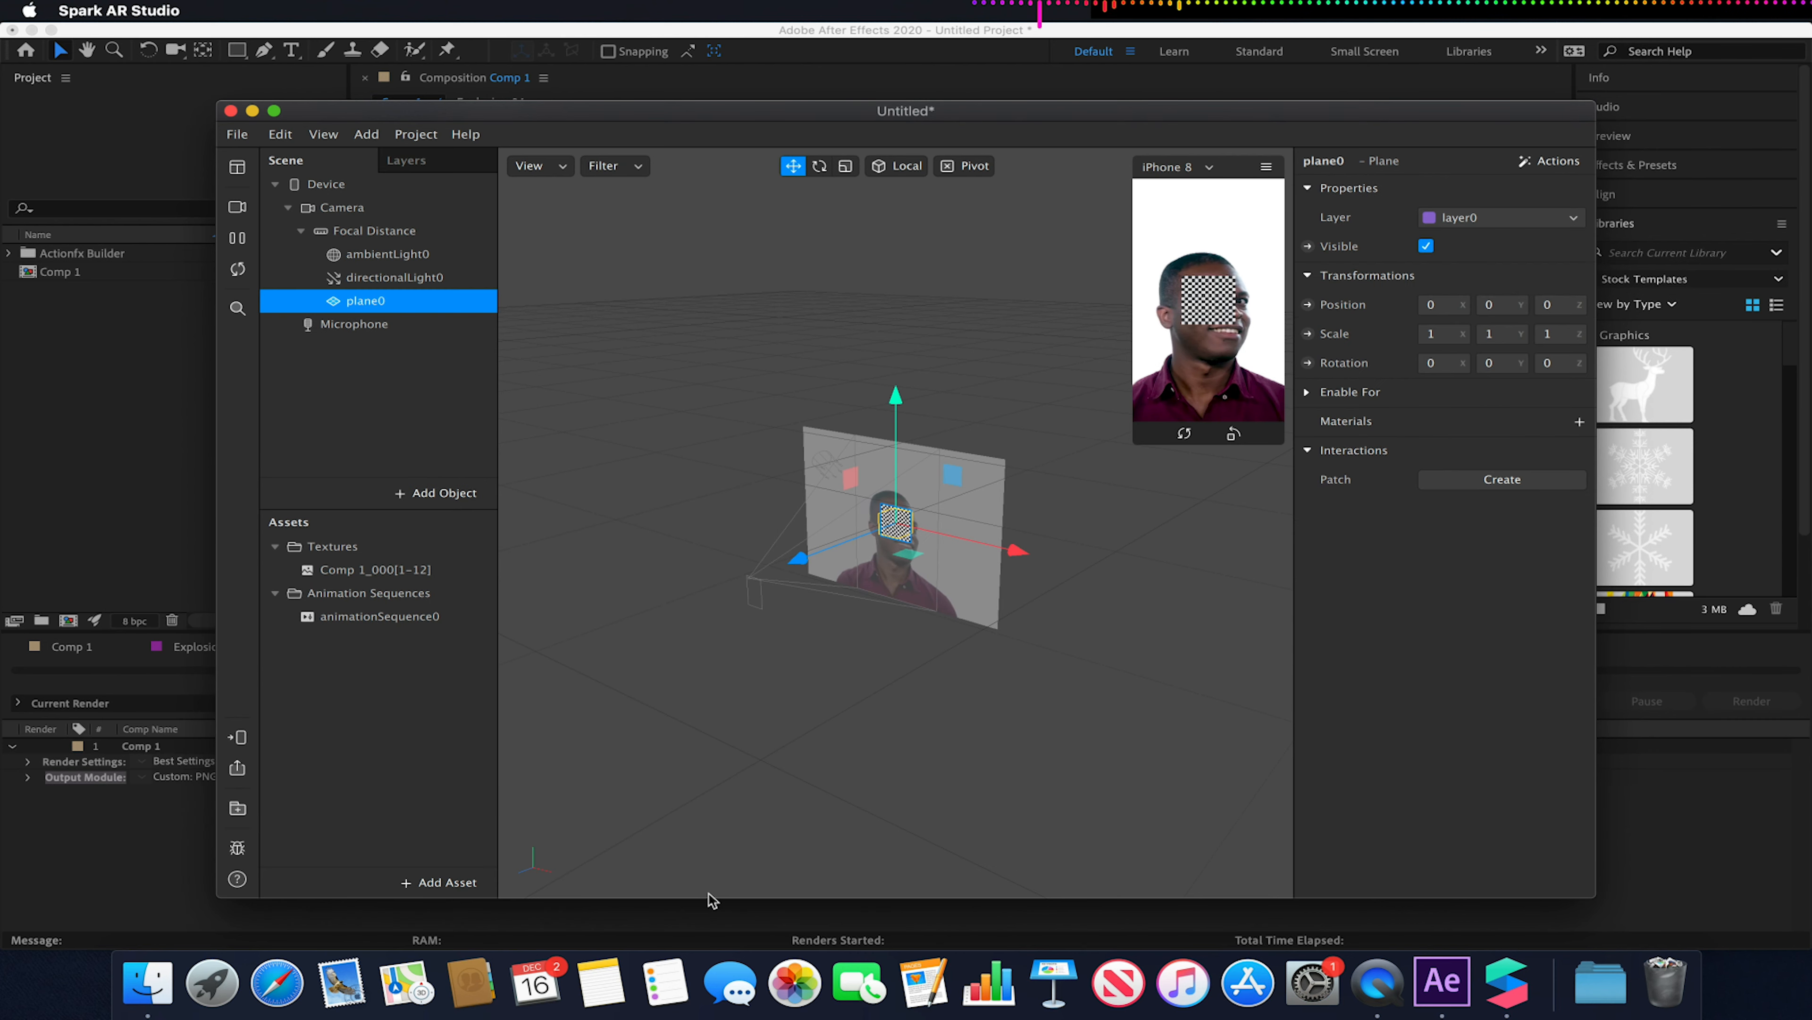
Create a new material for the plane and set its diffuse texture to animationSequence0.
left_click(1579, 421)
left_click(471, 570)
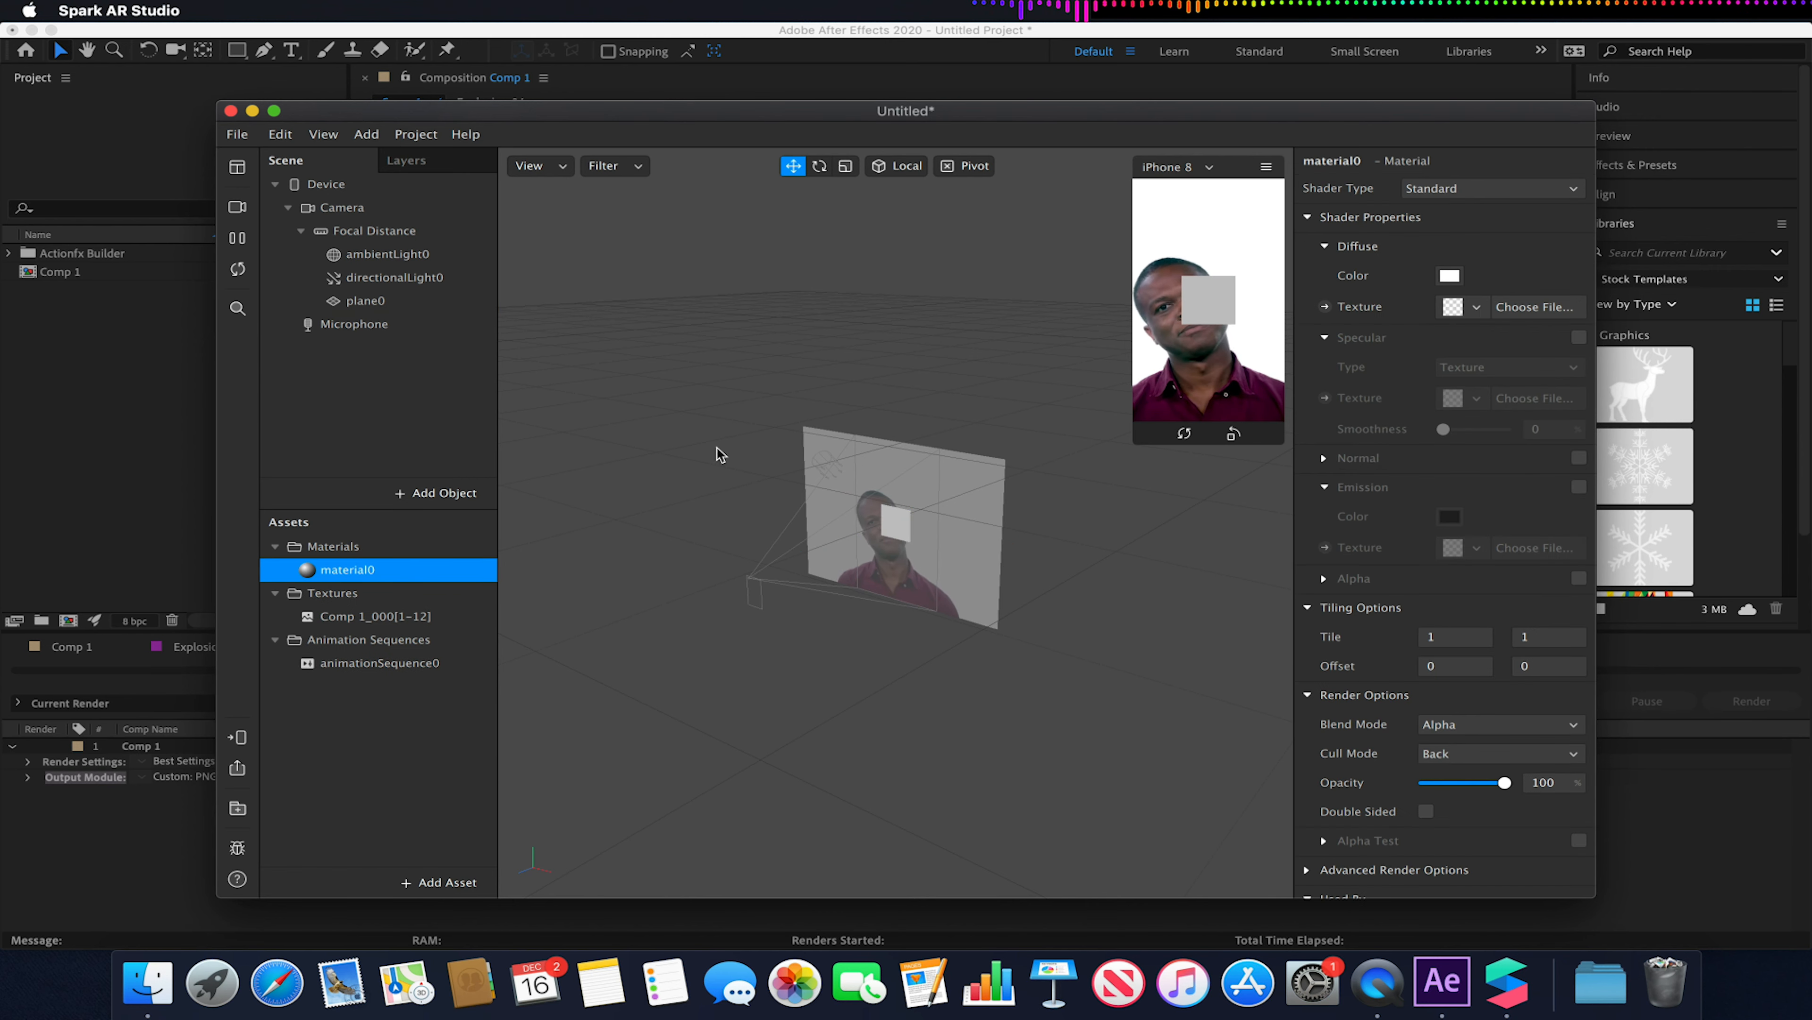
left_click(1462, 306)
left_click(1464, 335)
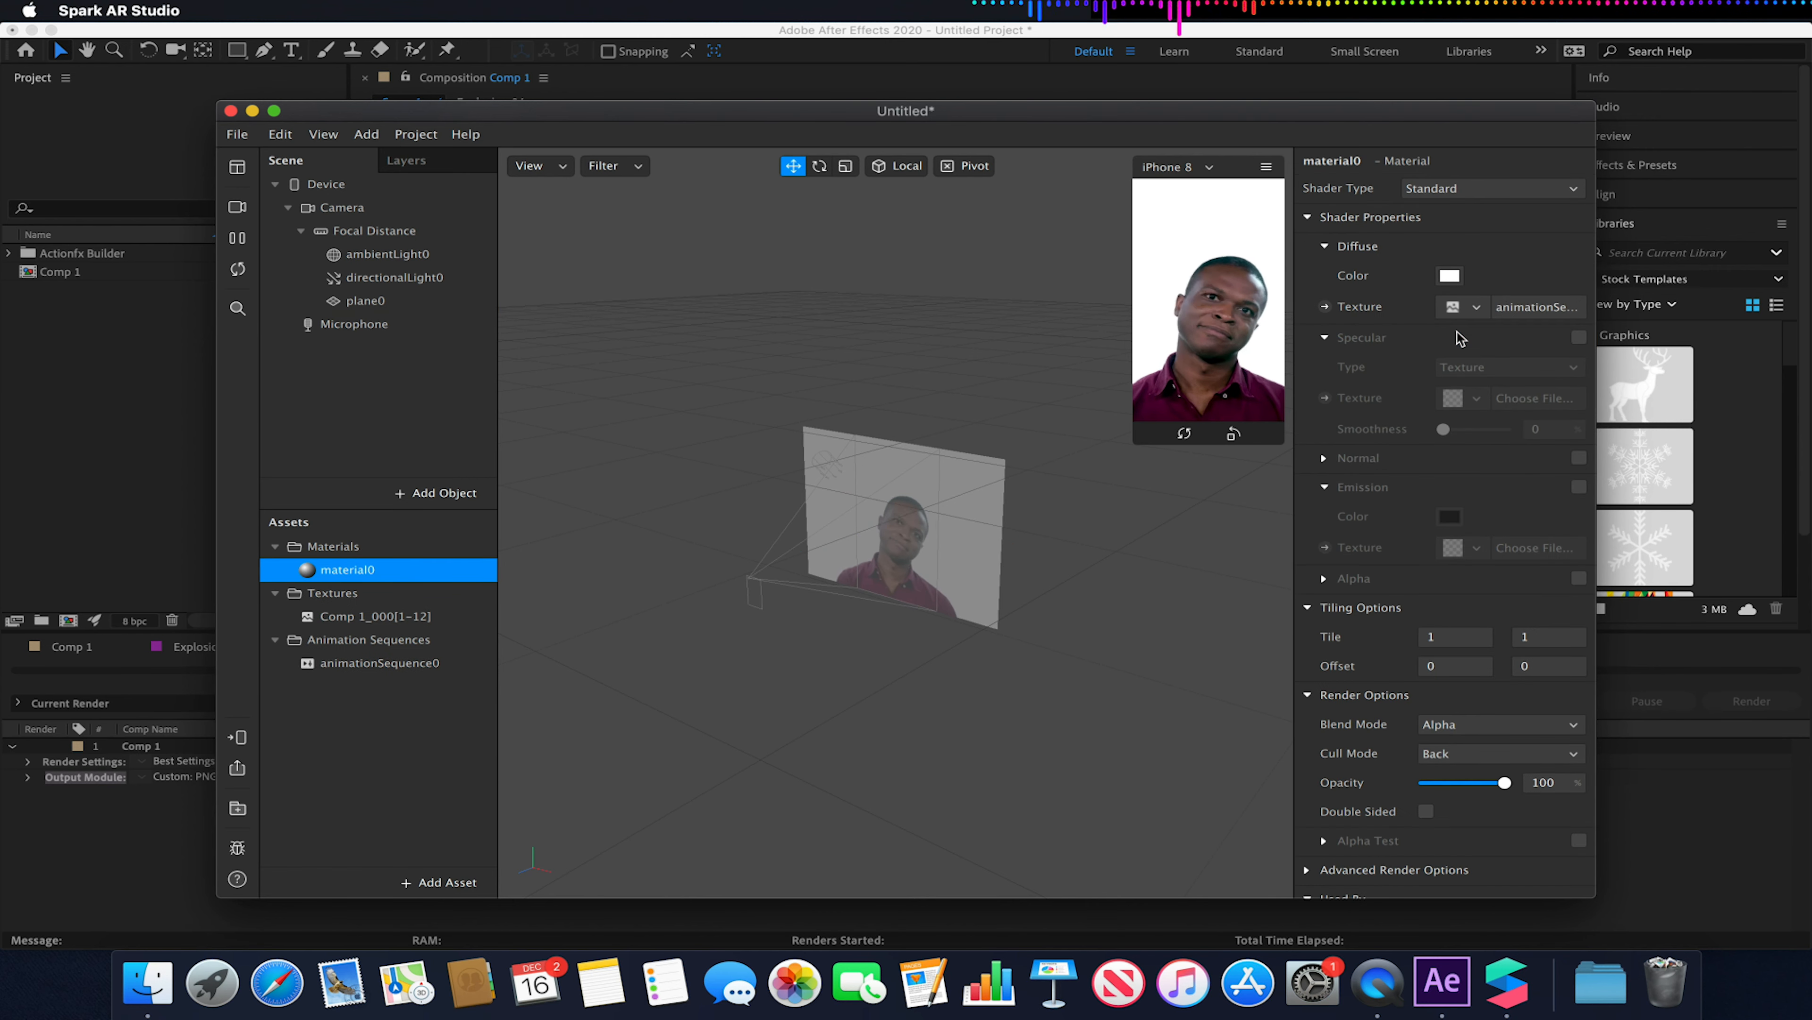
Set the plane material's shader type to Flat and enable Alpha Test.
left_click(1476, 188)
left_click(1456, 213)
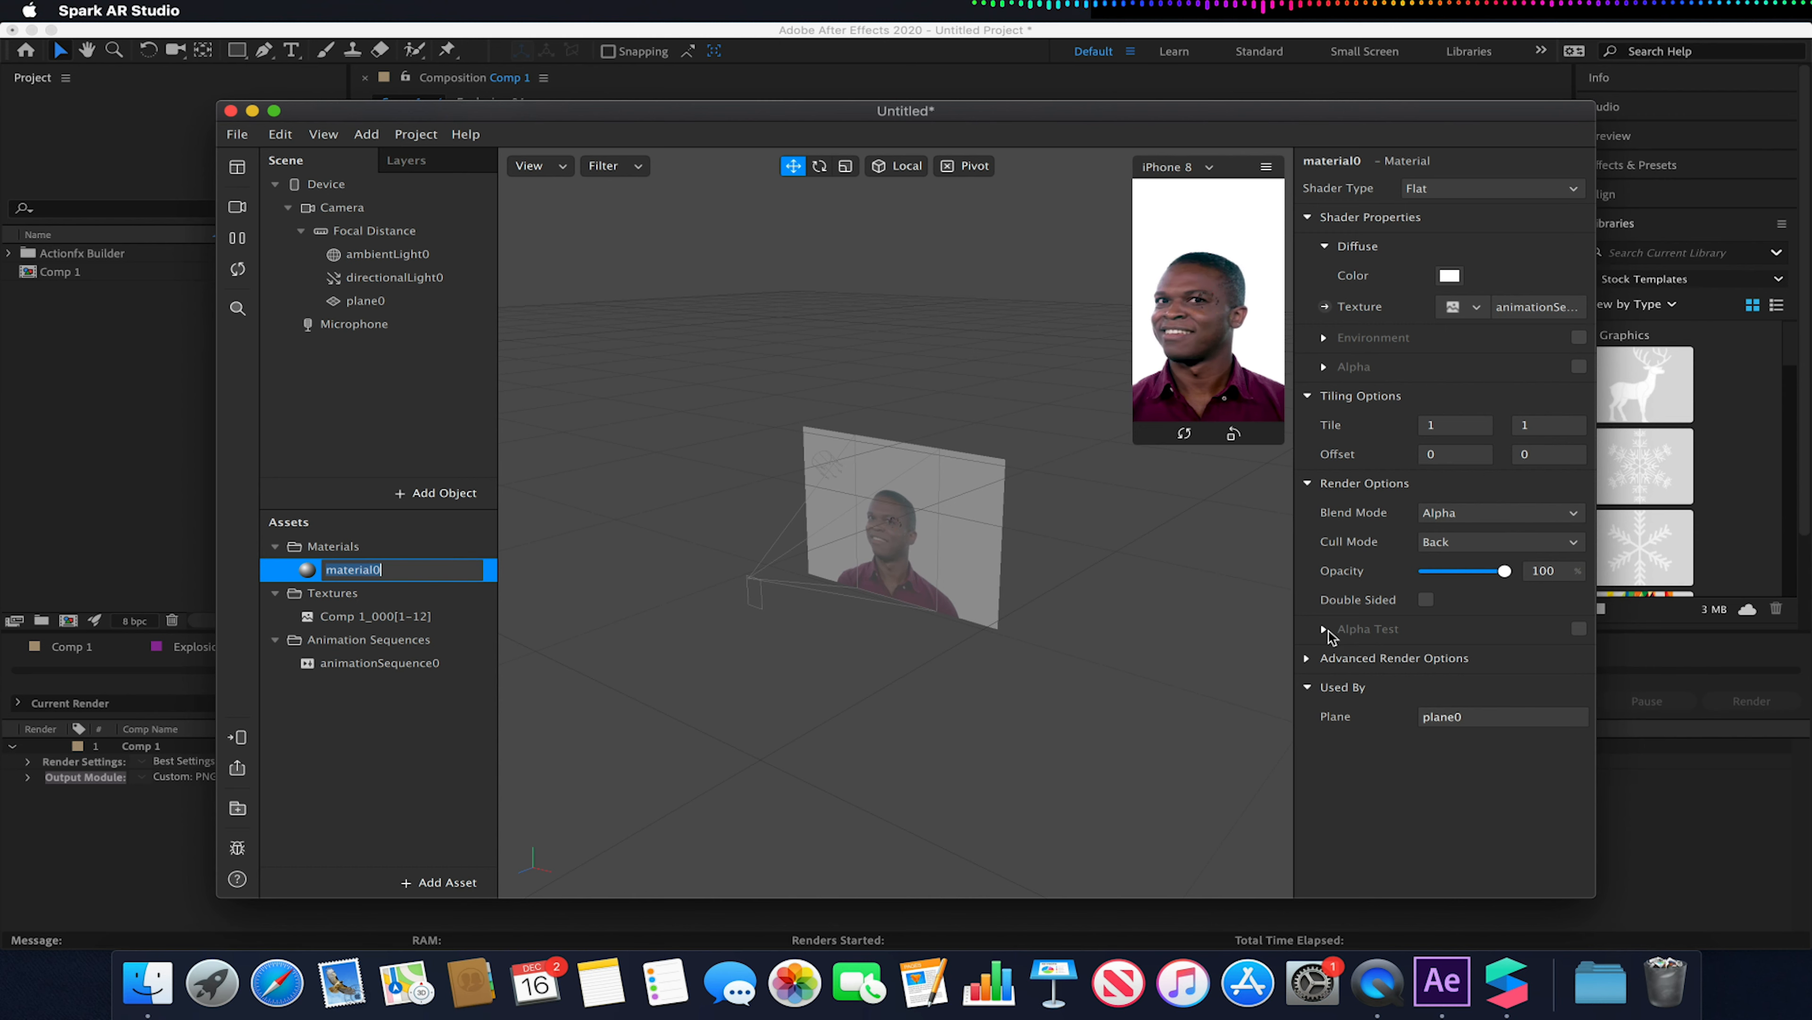
left_click(1577, 629)
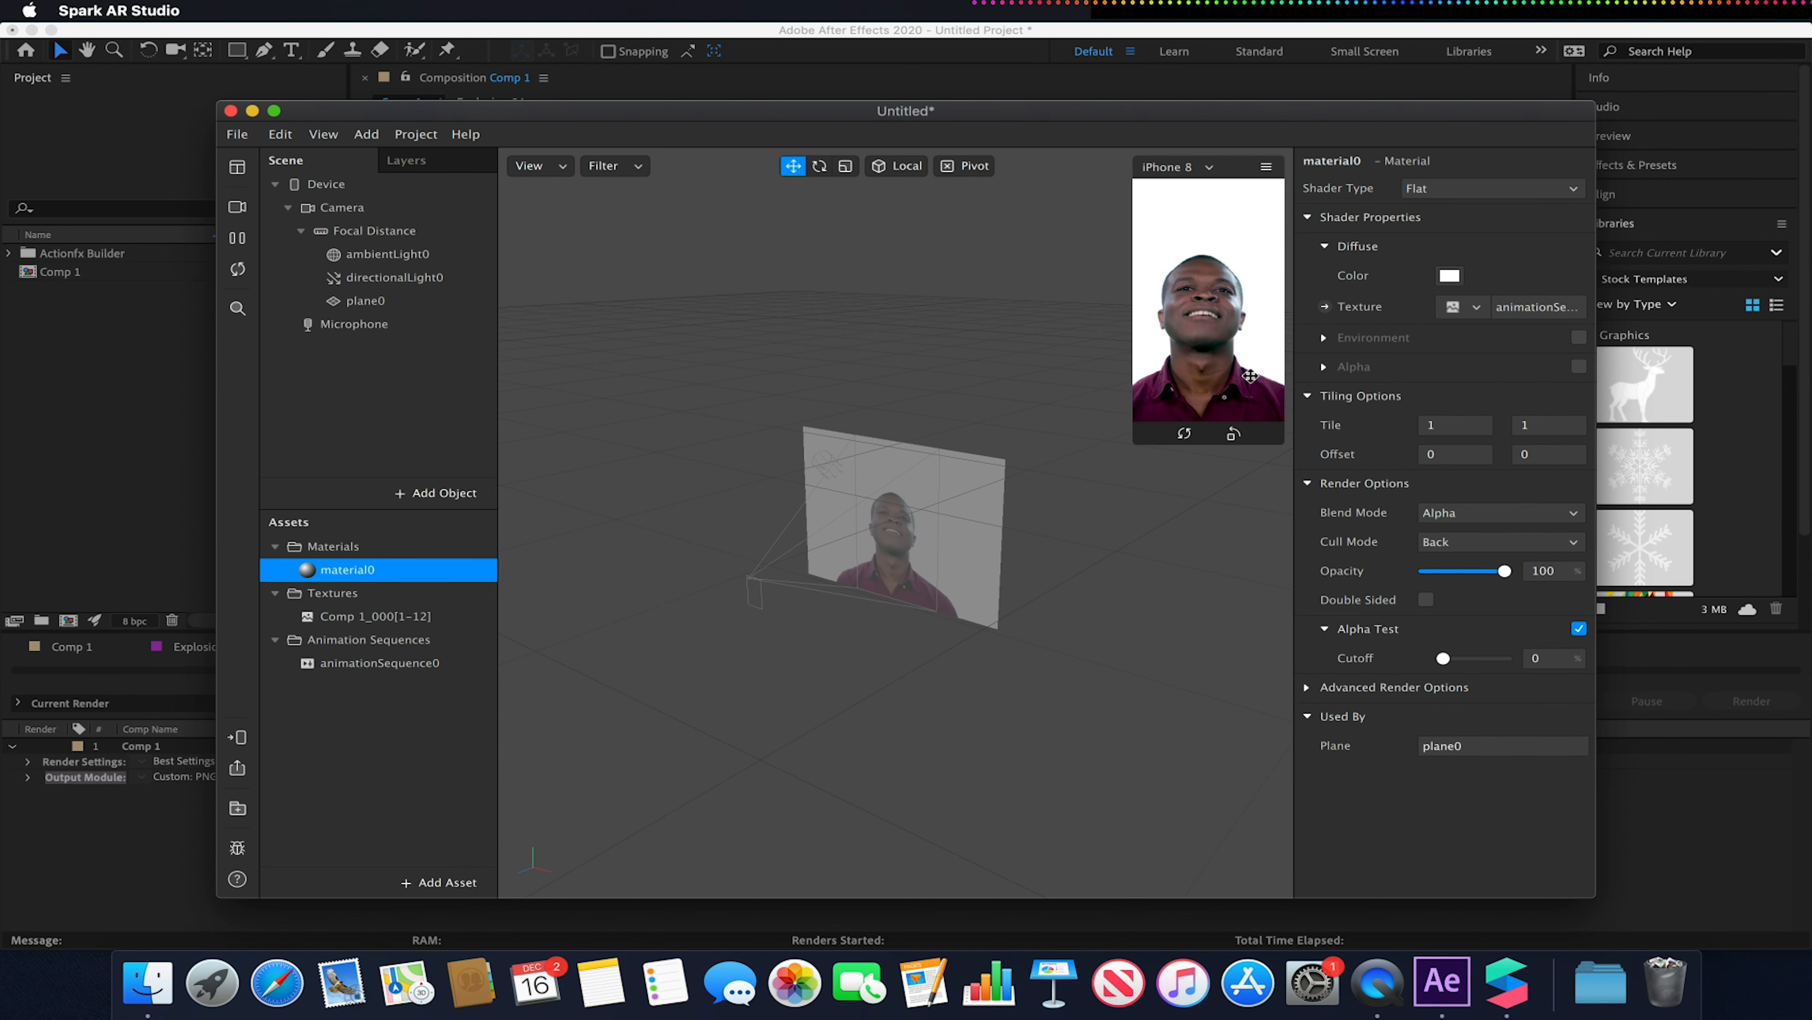
Set the animation sequence's frame rate to 12 FPS.
left_click(377, 663)
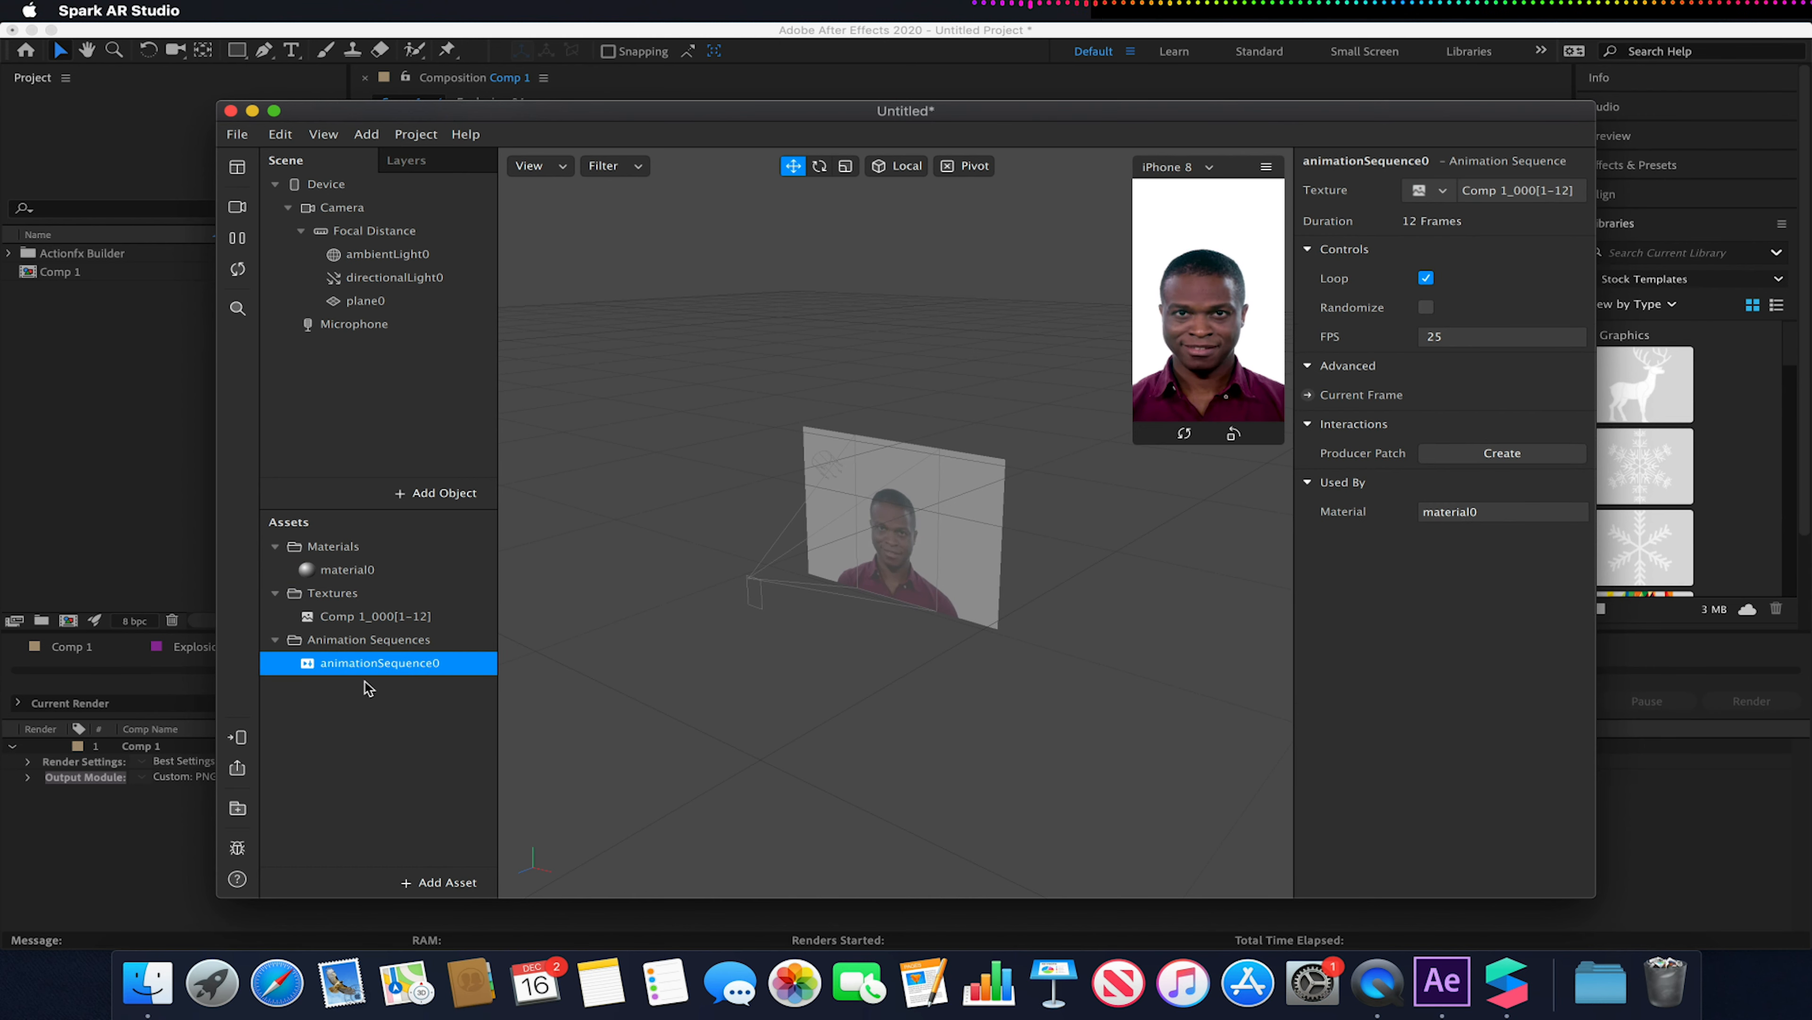
left_click(1457, 335)
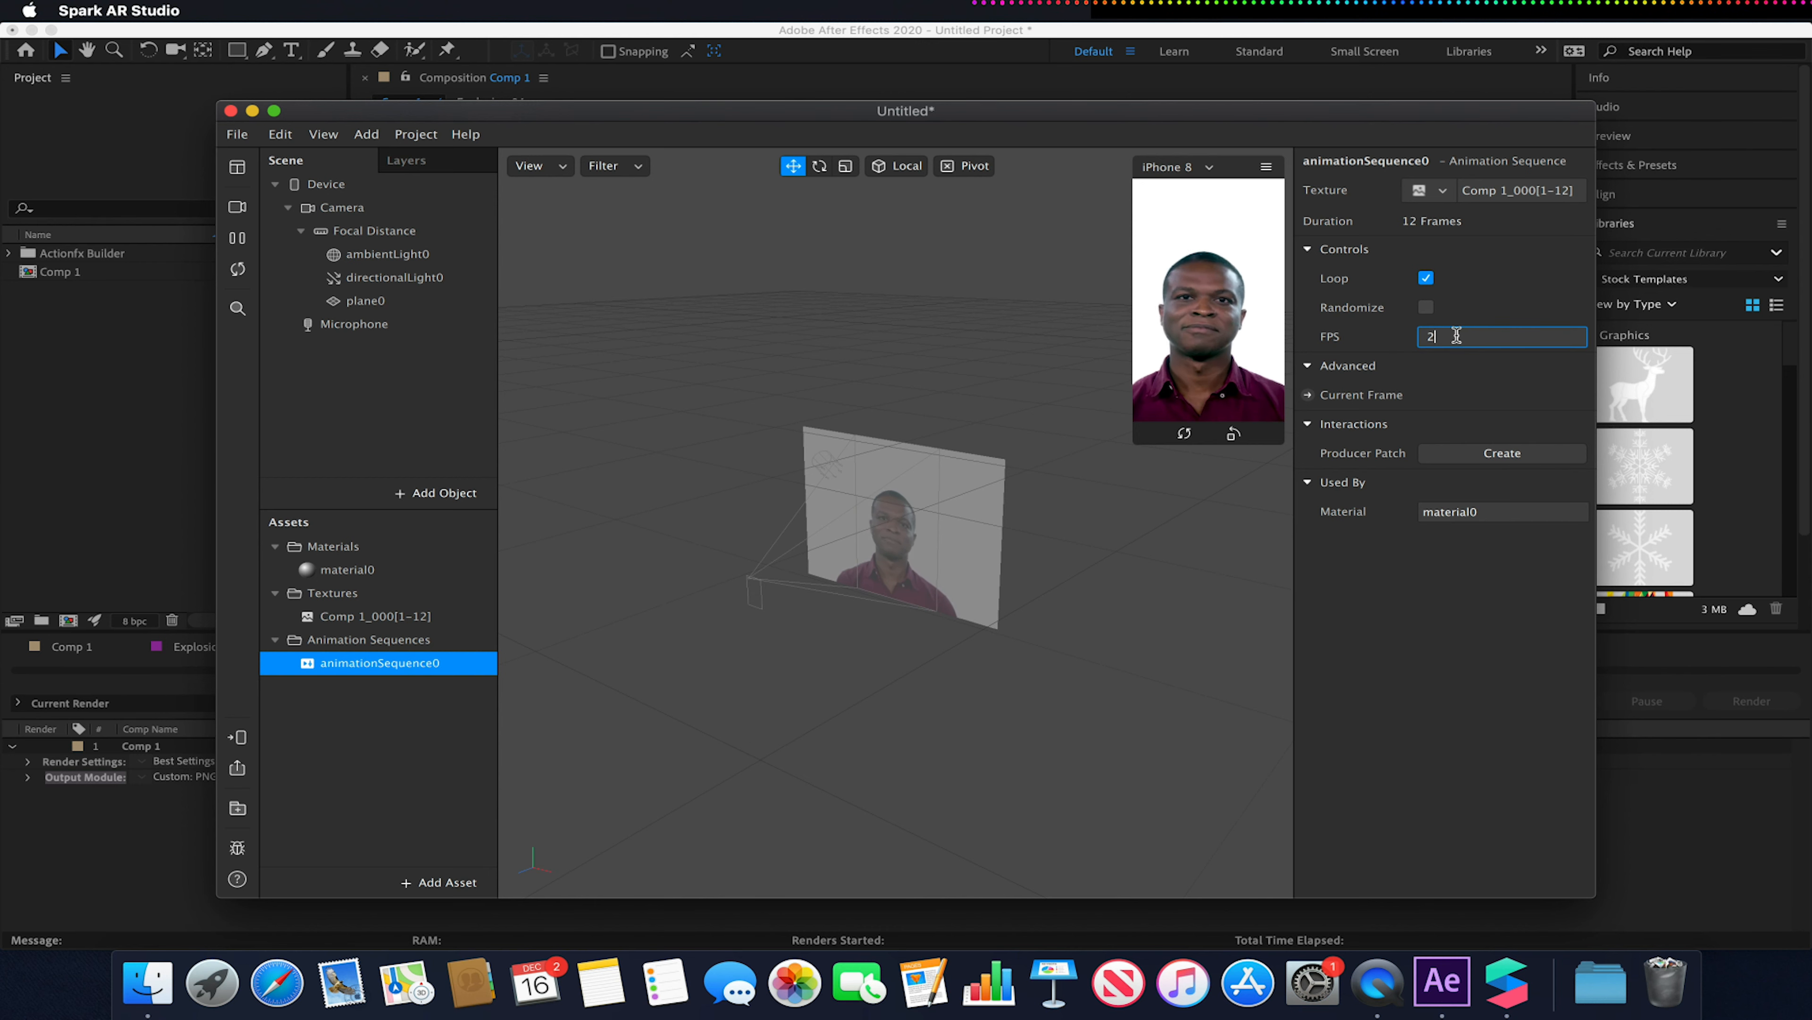
key("Return")
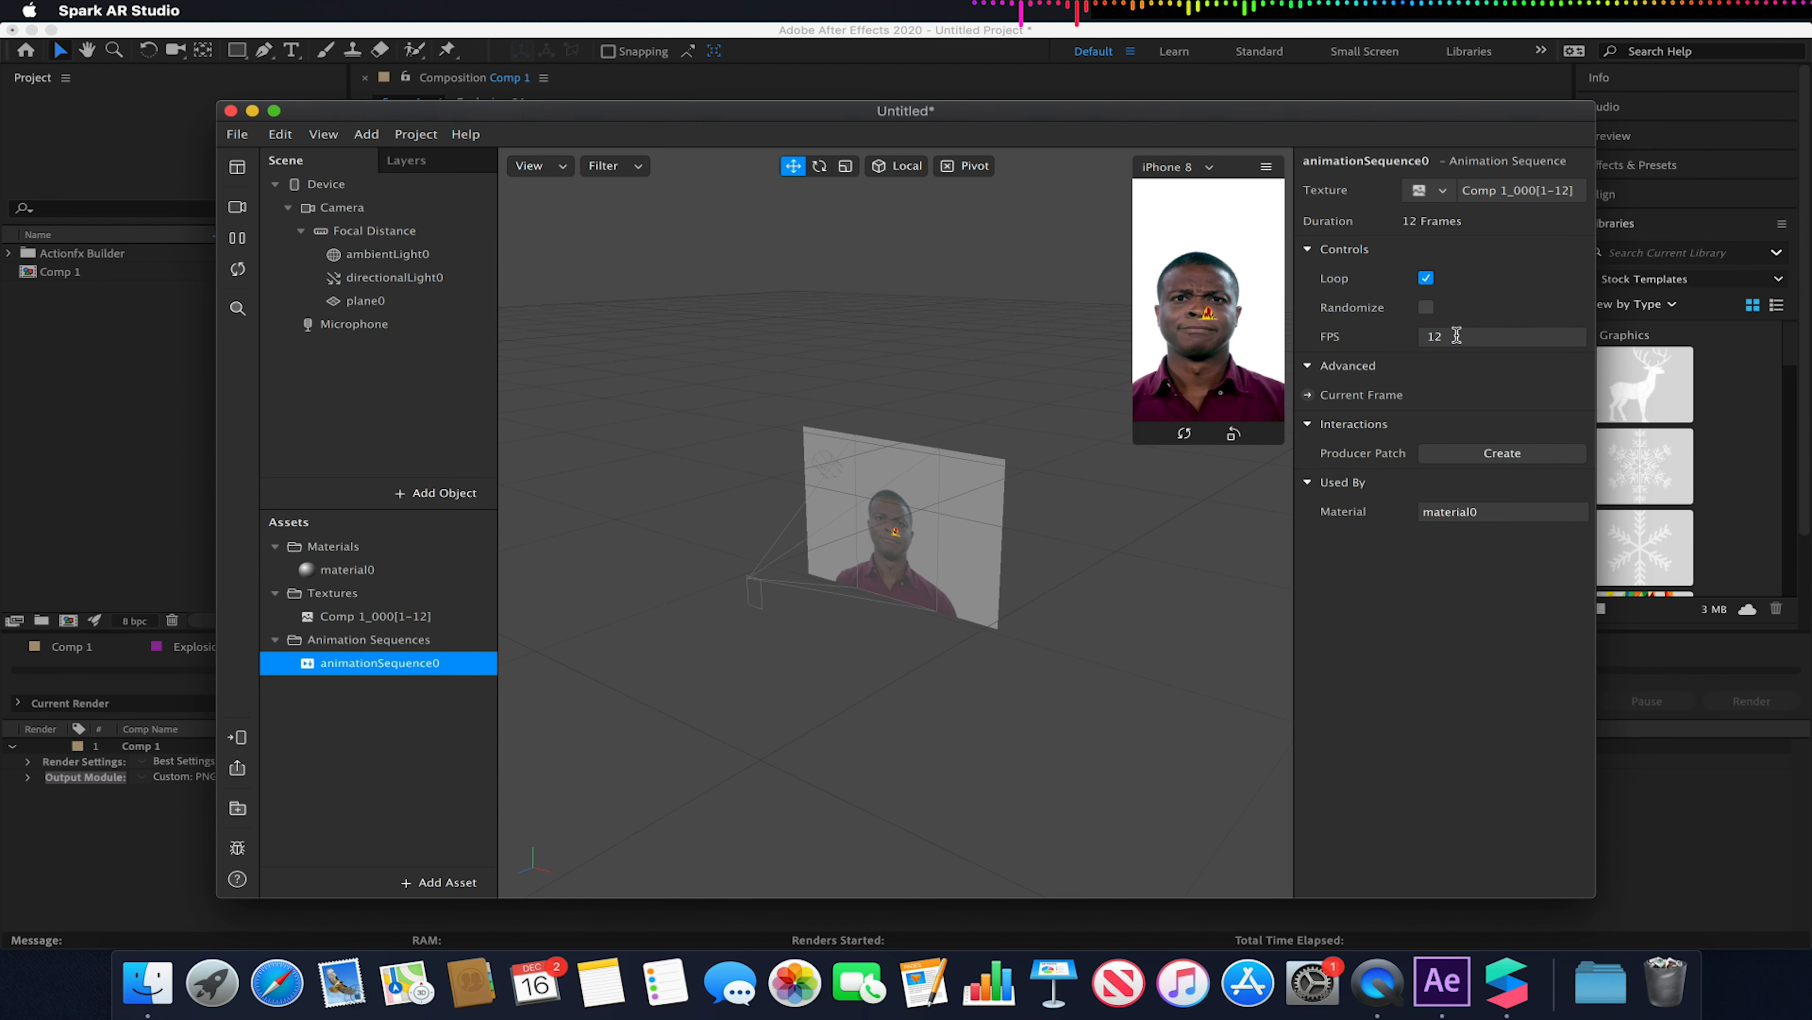
left_click(1457, 336)
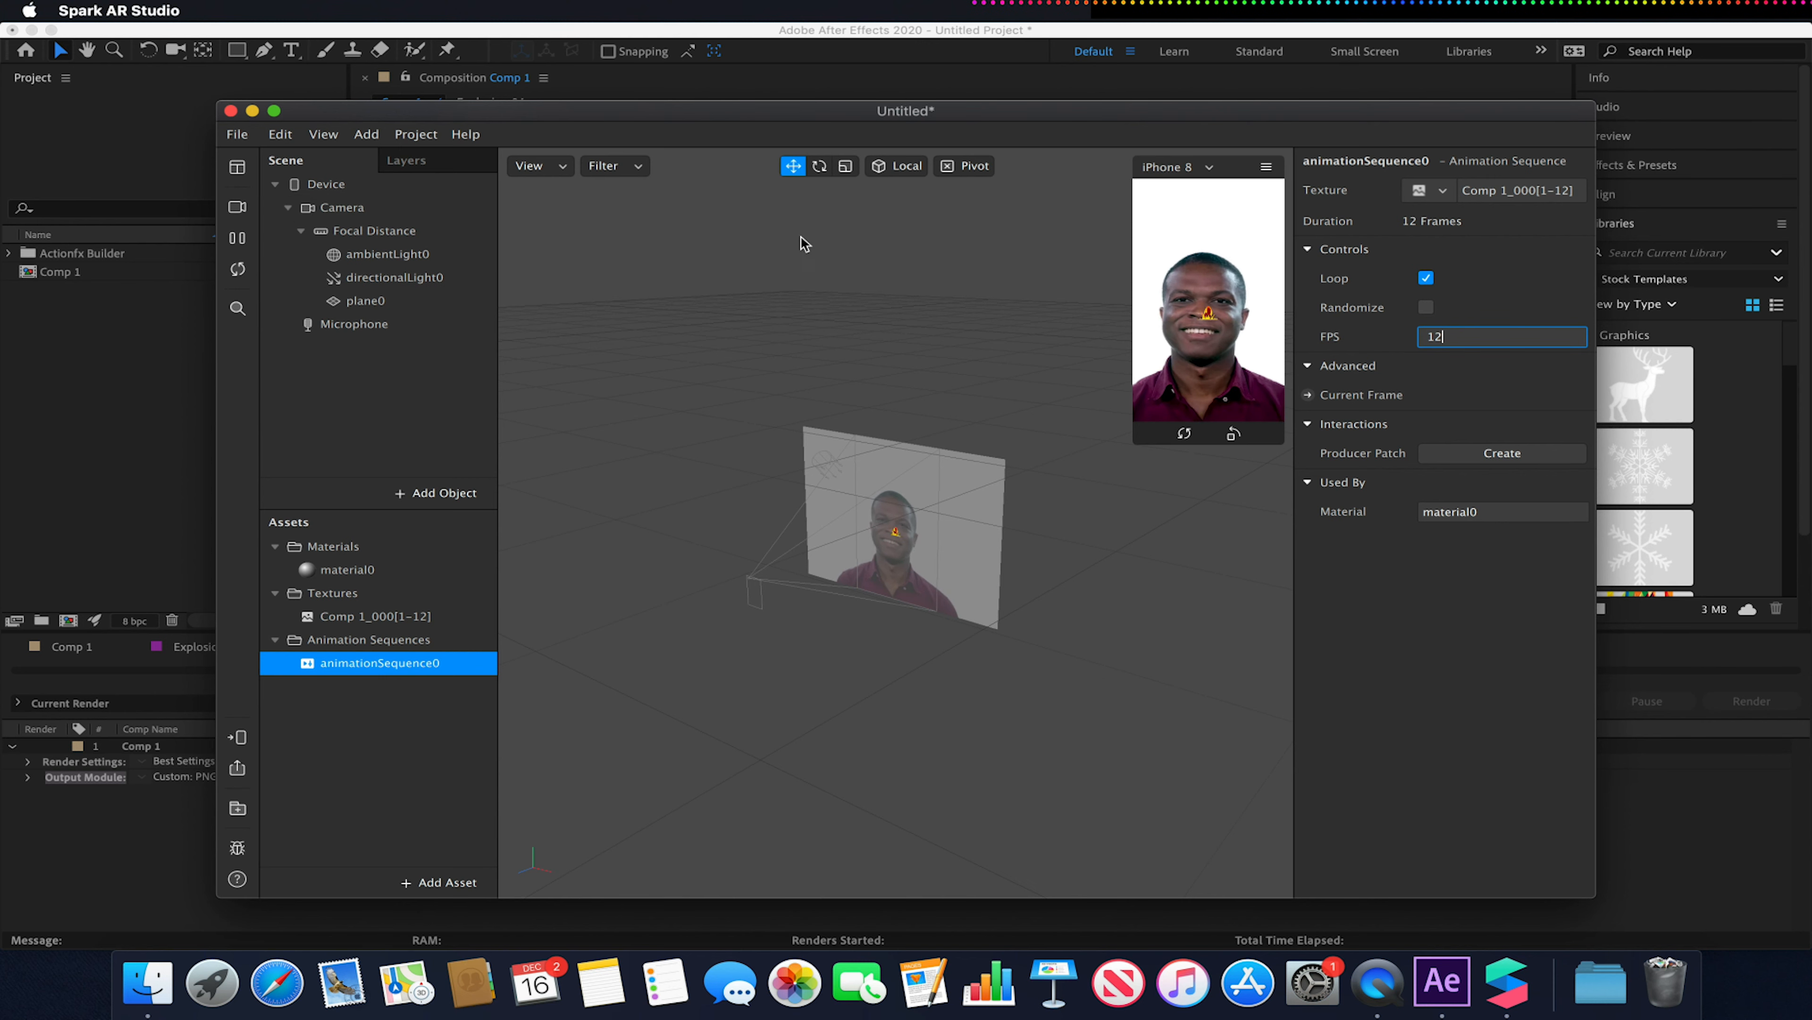
Scale the plane to about 3.30 in X and 2.55 in Y.
left_click(846, 167)
left_click(386, 306)
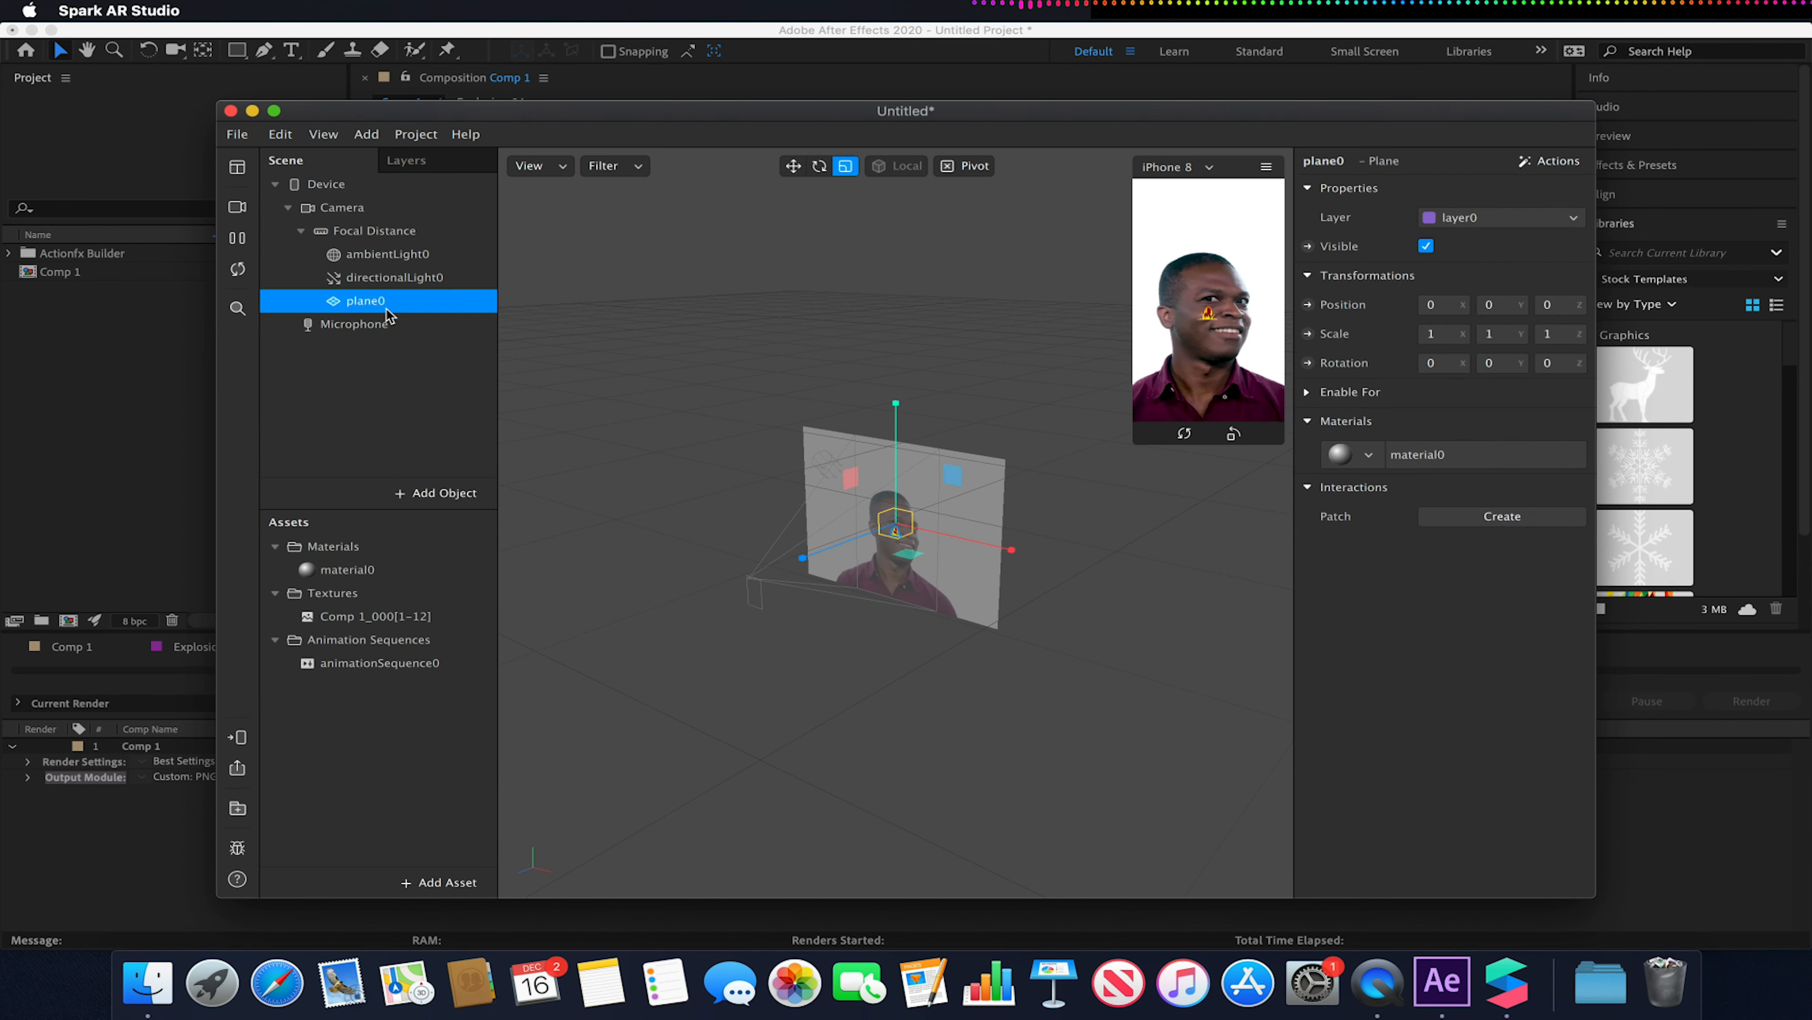
left_click_drag(1011, 549, 1403, 611)
left_click_drag(896, 404, 936, 192)
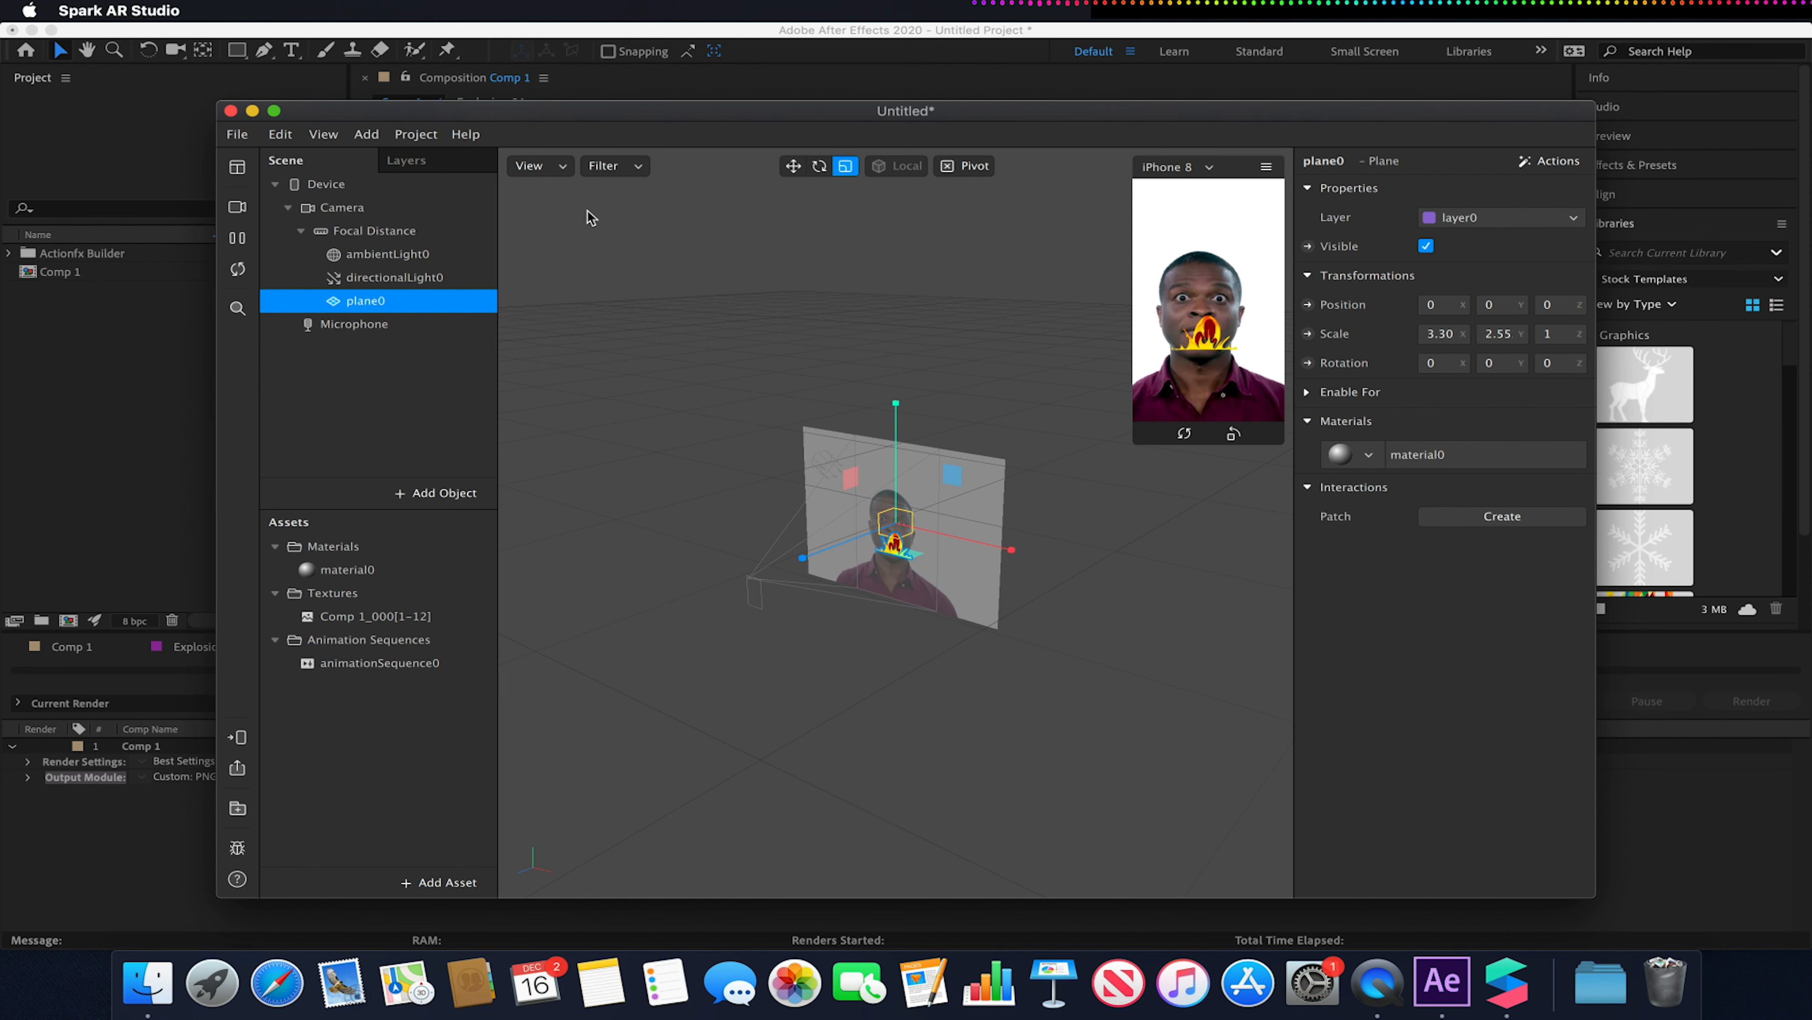
Move the plane down to about -0.1 in Y so the explosion sits at the lower edge of the preview.
key("w")
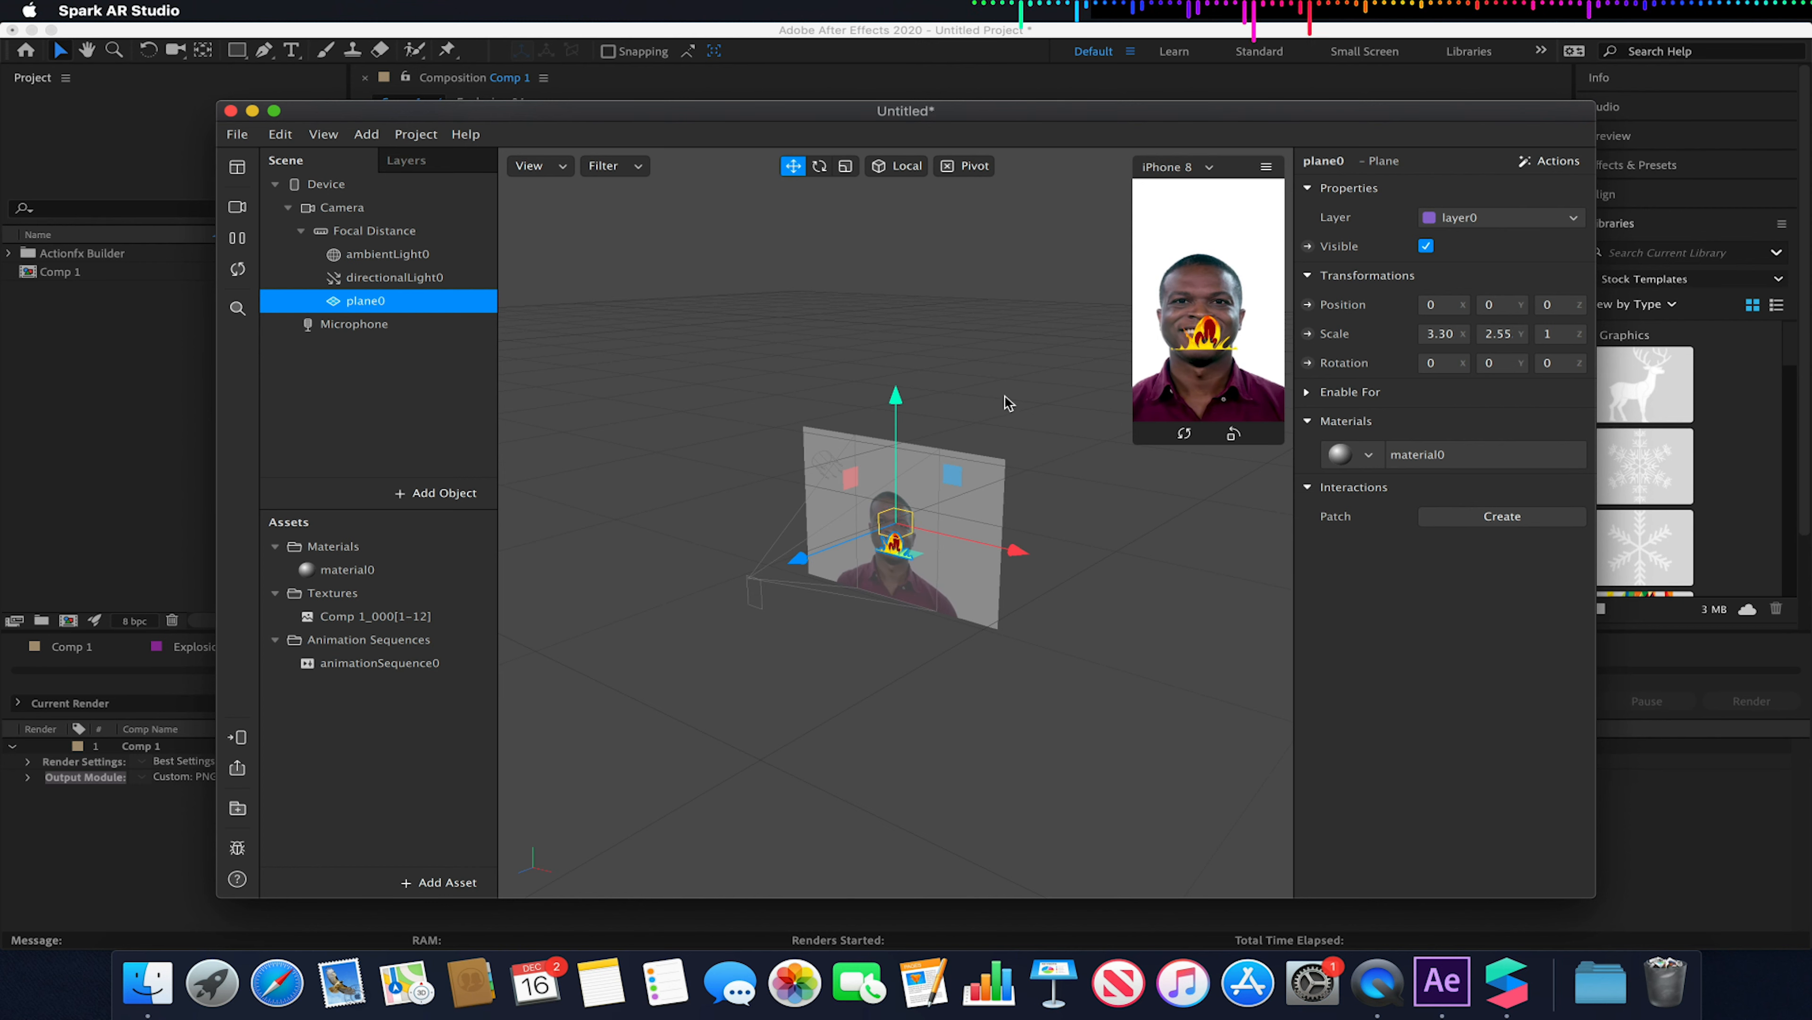
left_click_drag(896, 397, 883, 450)
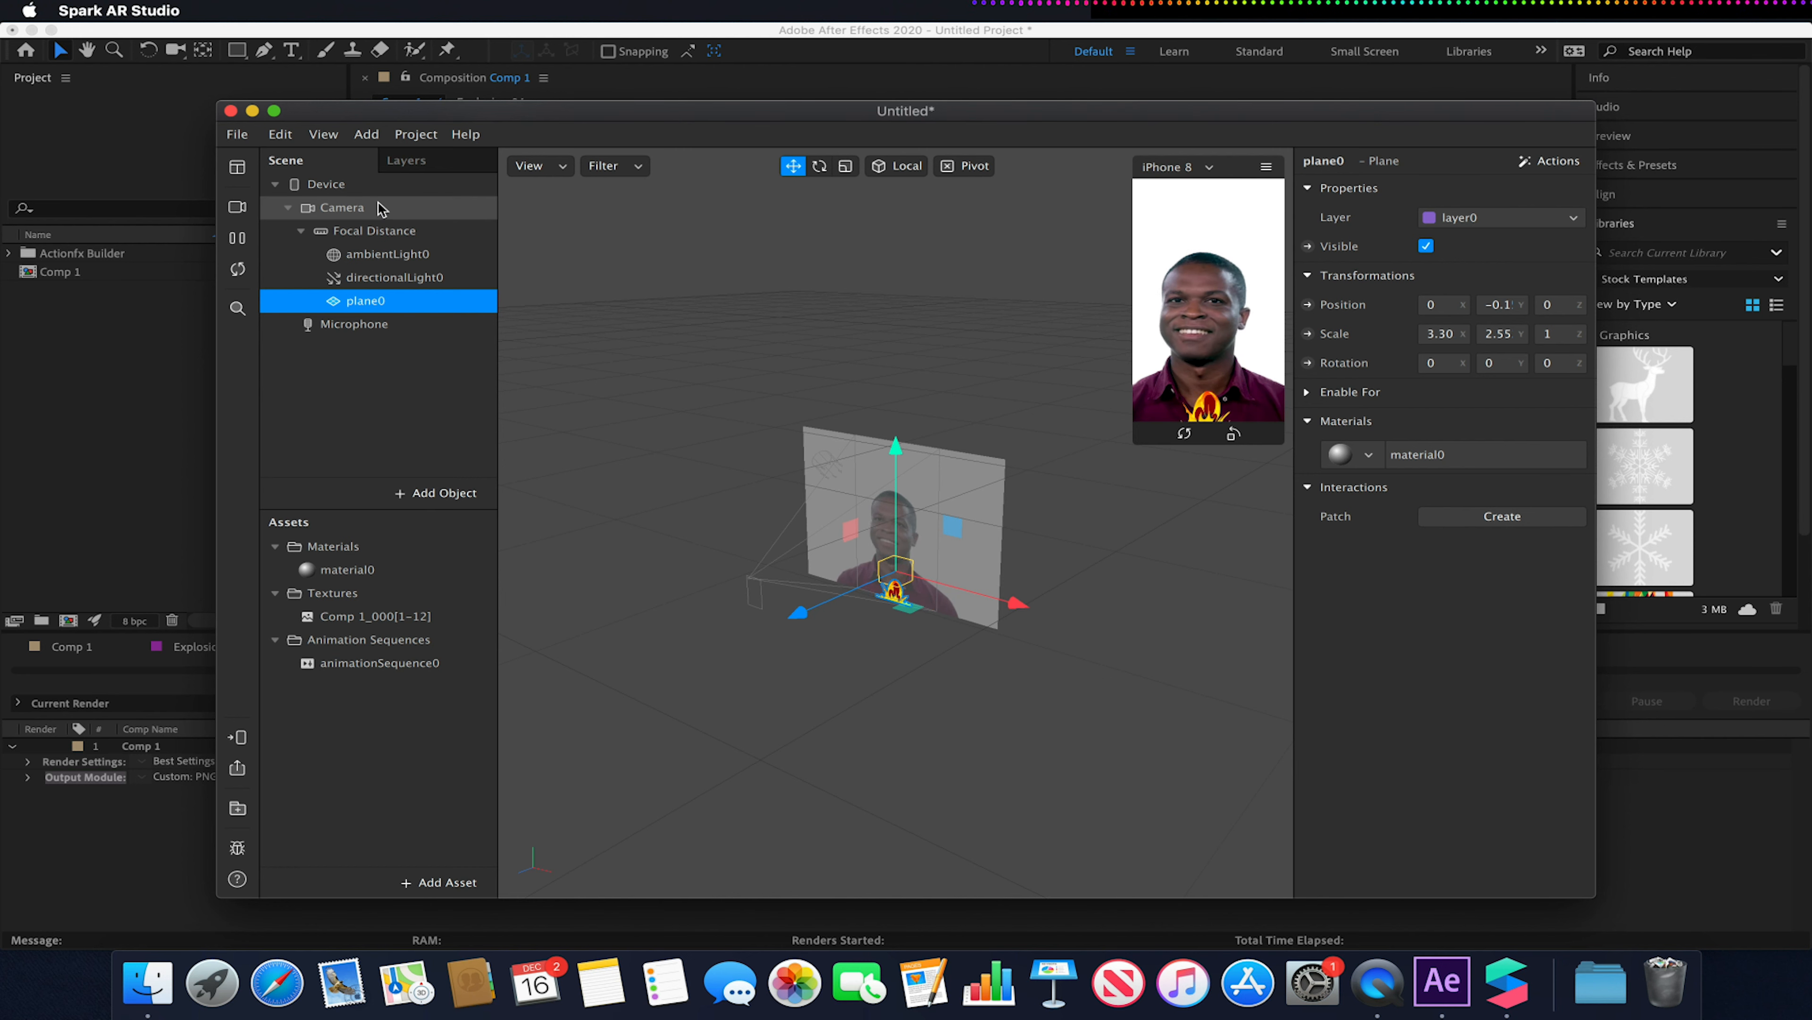
Show the Patch Editor and insert a Loop Animation patch.
left_click(323, 134)
left_click(352, 225)
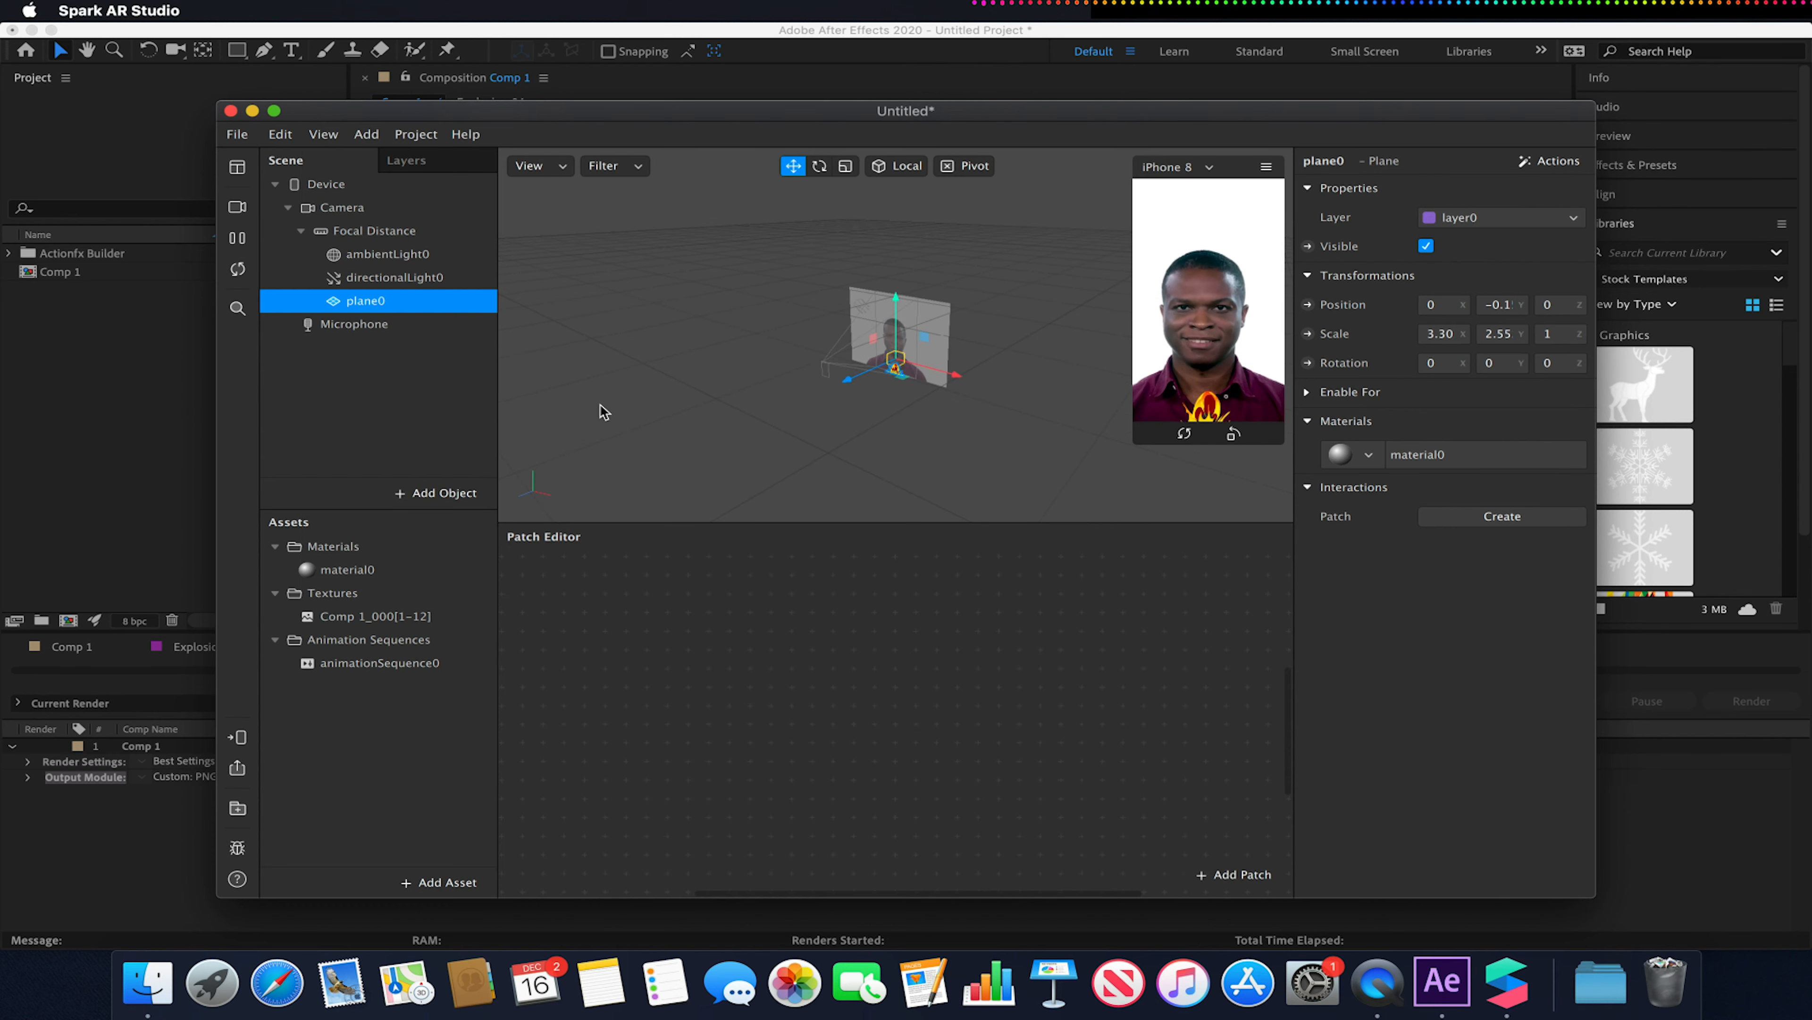
double_click(606, 636)
type("loop")
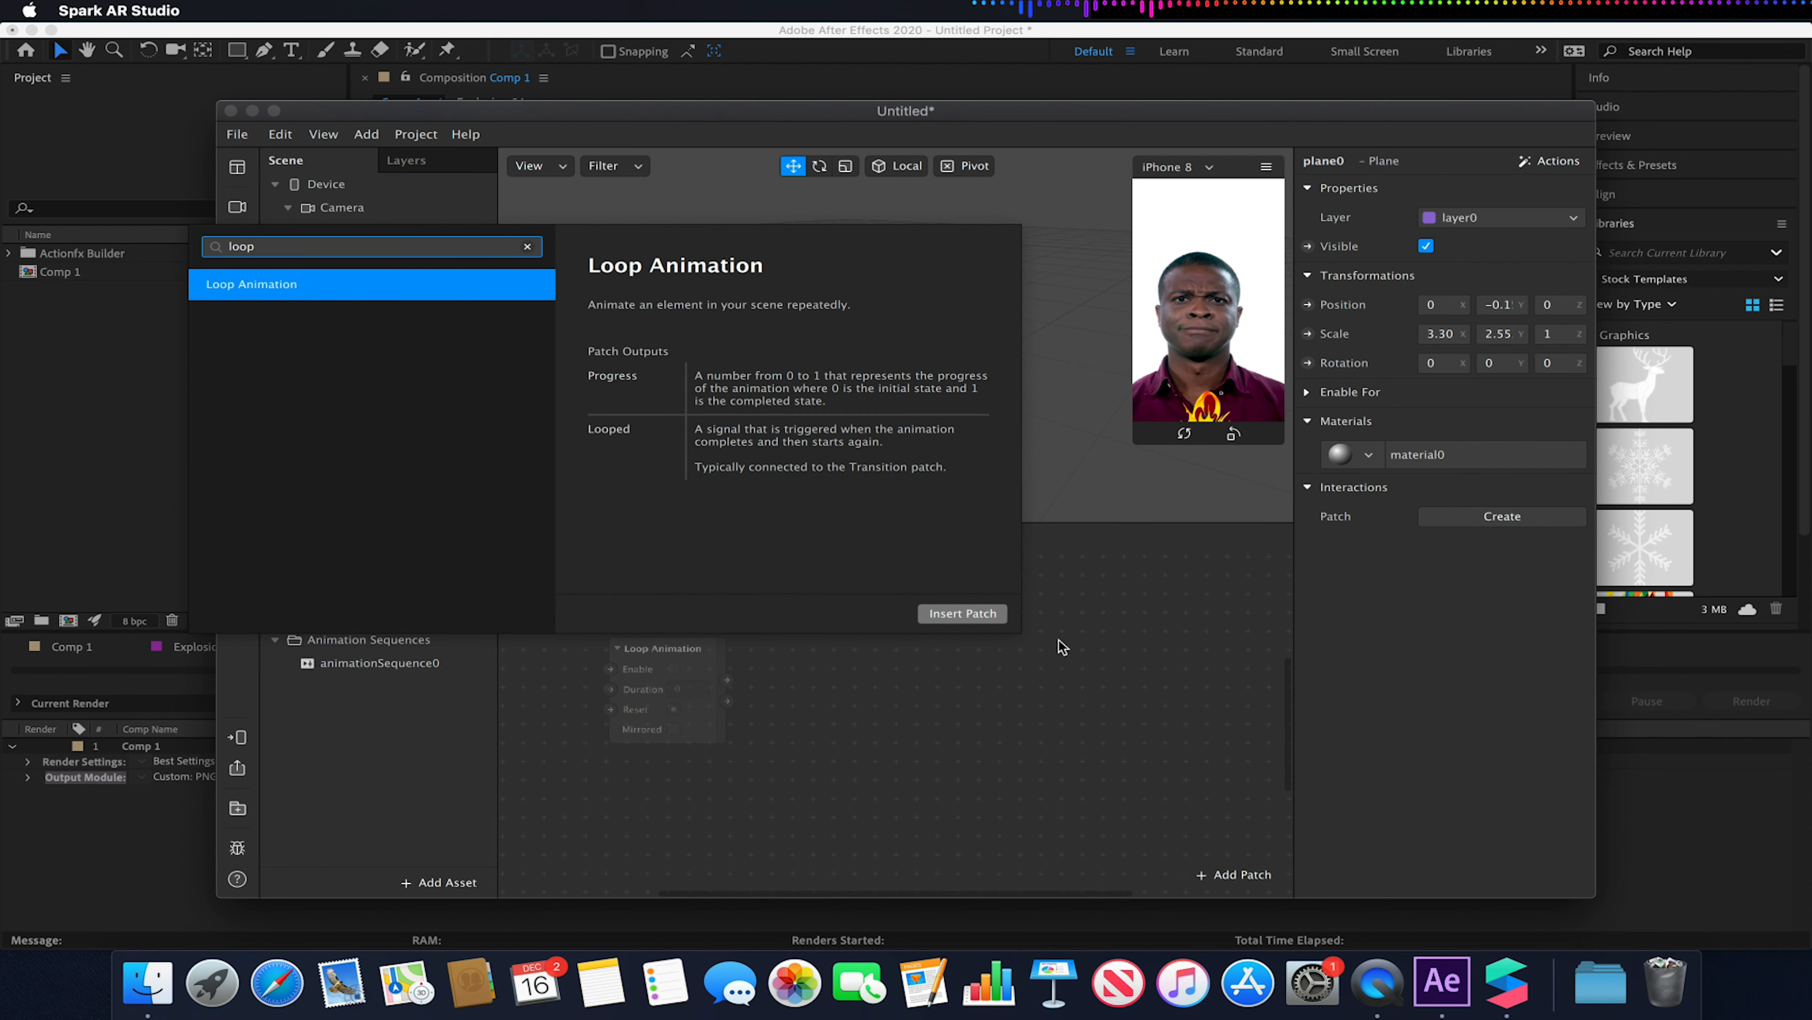
left_click(992, 612)
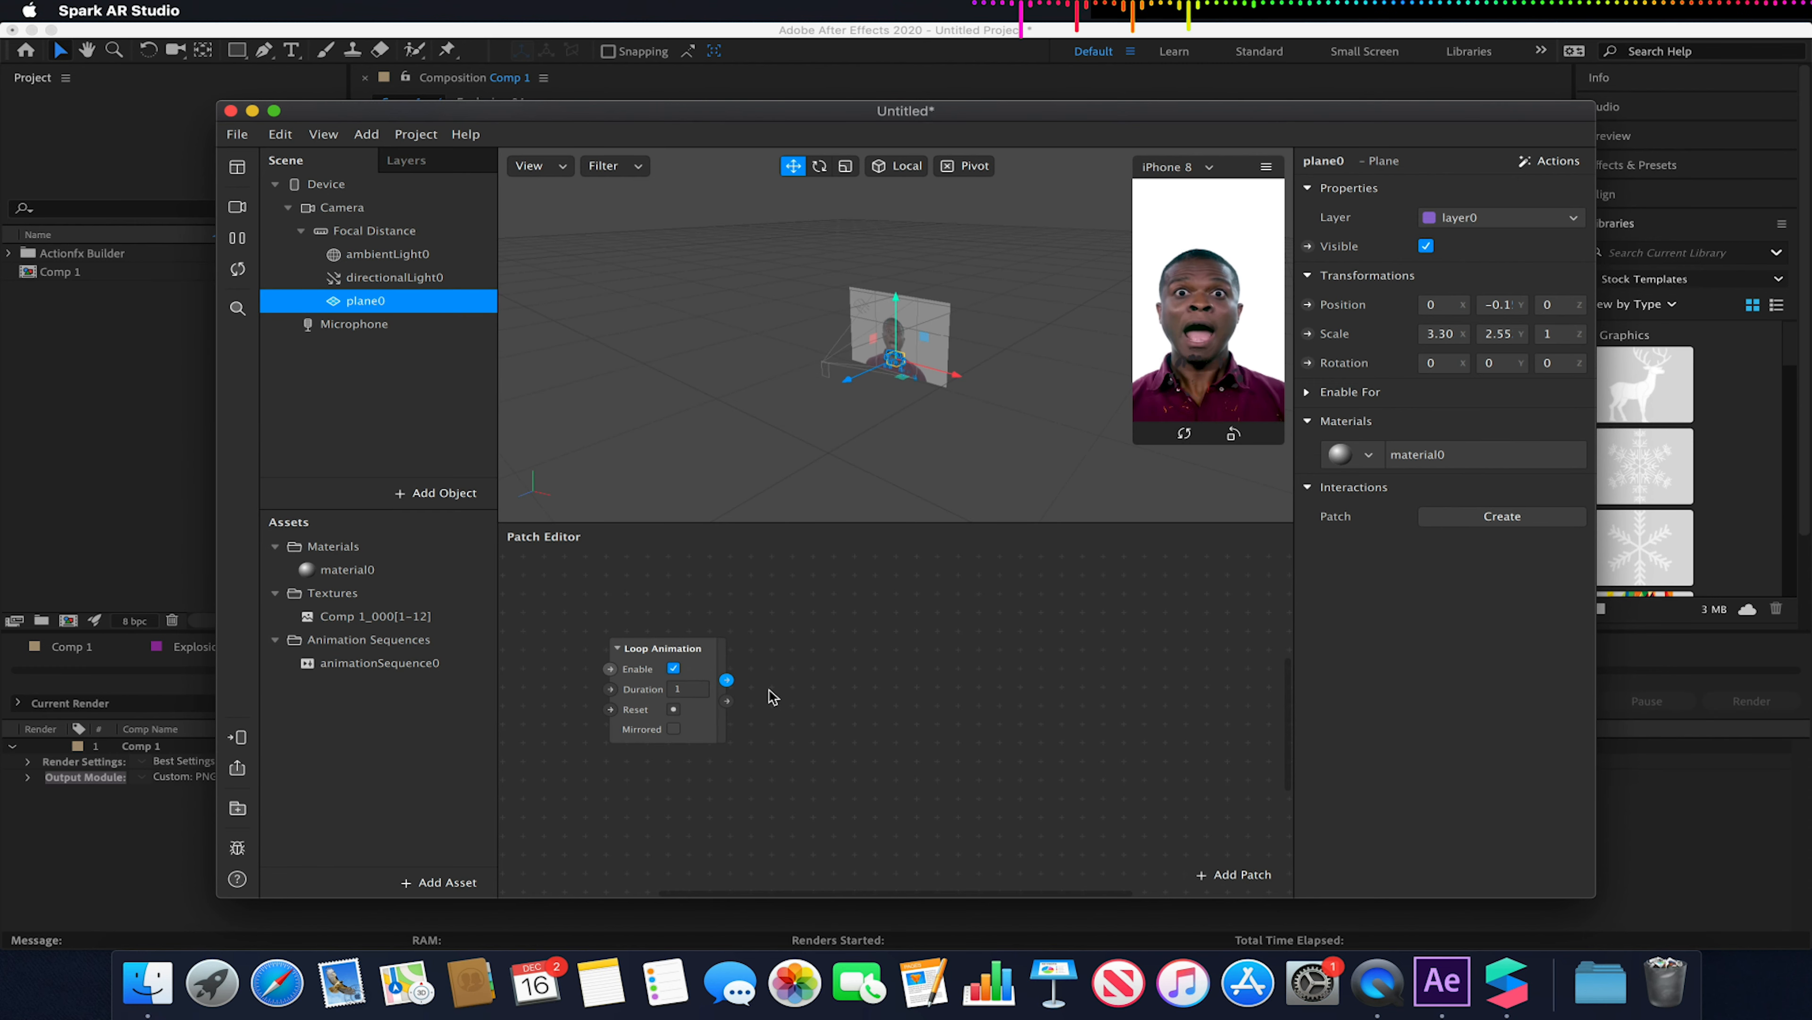
Expose animationSequence0's Current Frame as a patch, connect Loop Animation's Progress to it, and leave space between the two patches.
left_click(342, 655)
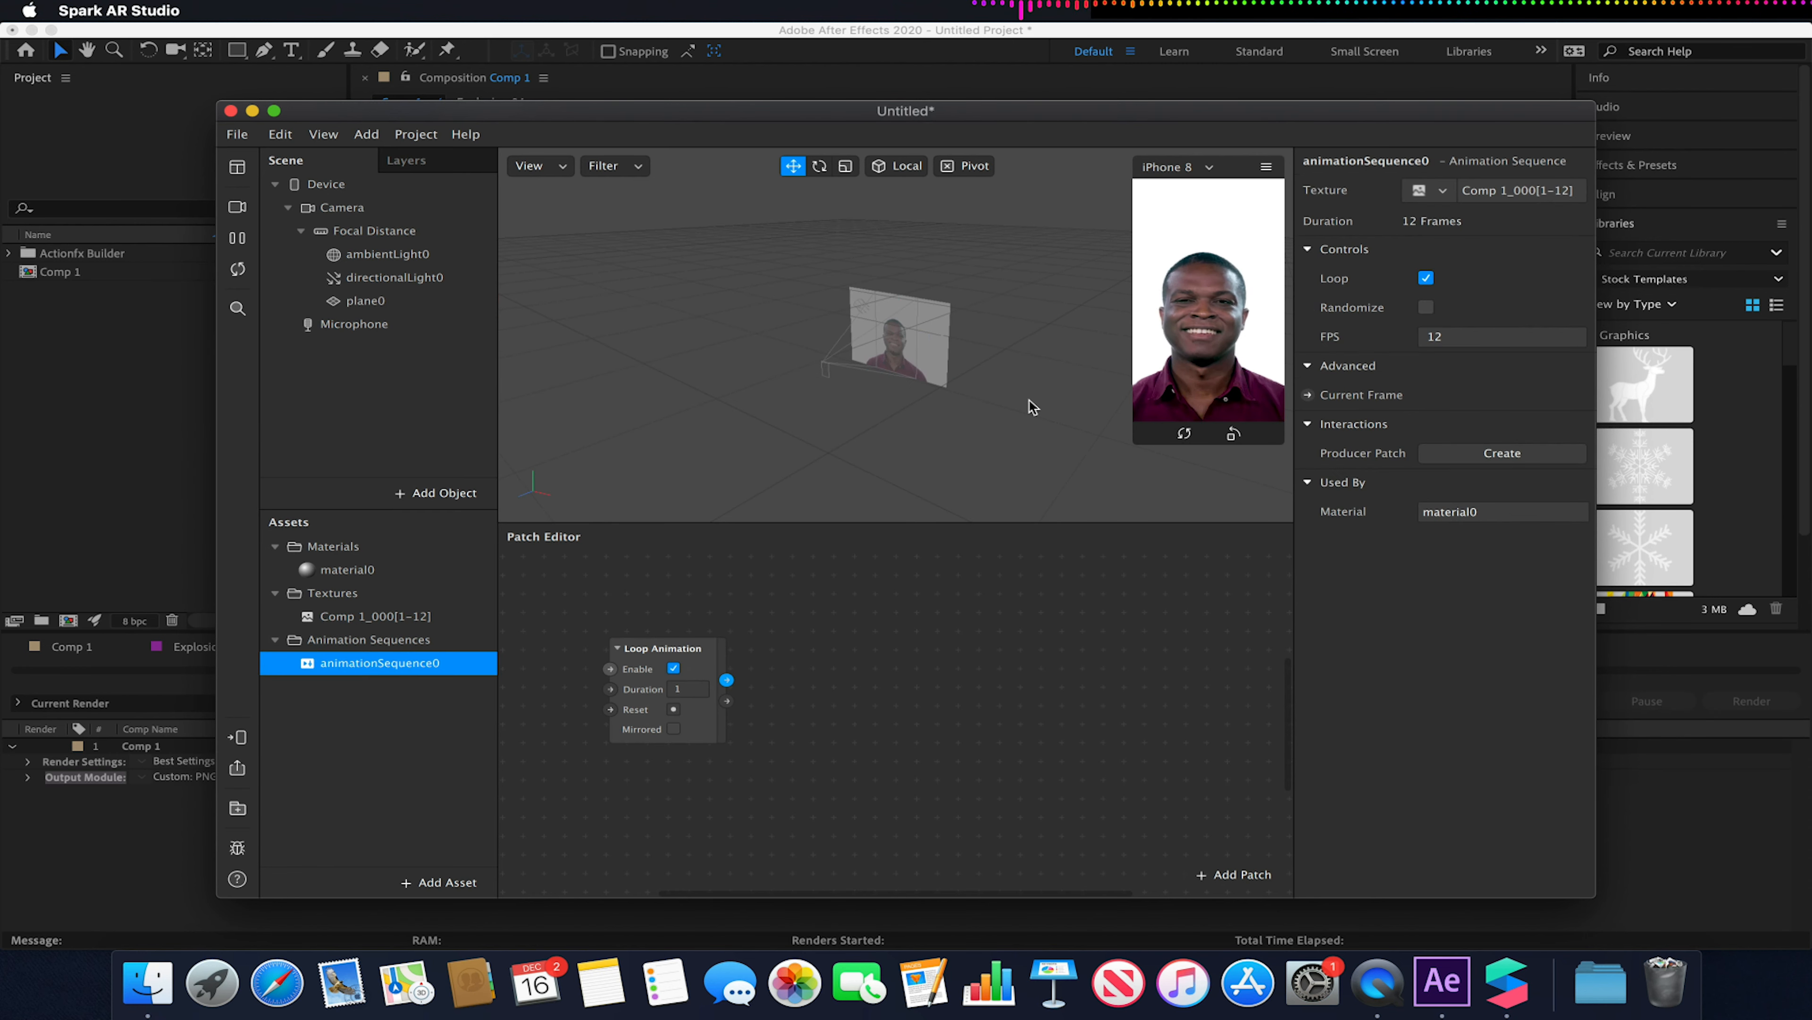
left_click(1307, 395)
left_click_drag(727, 682, 990, 646)
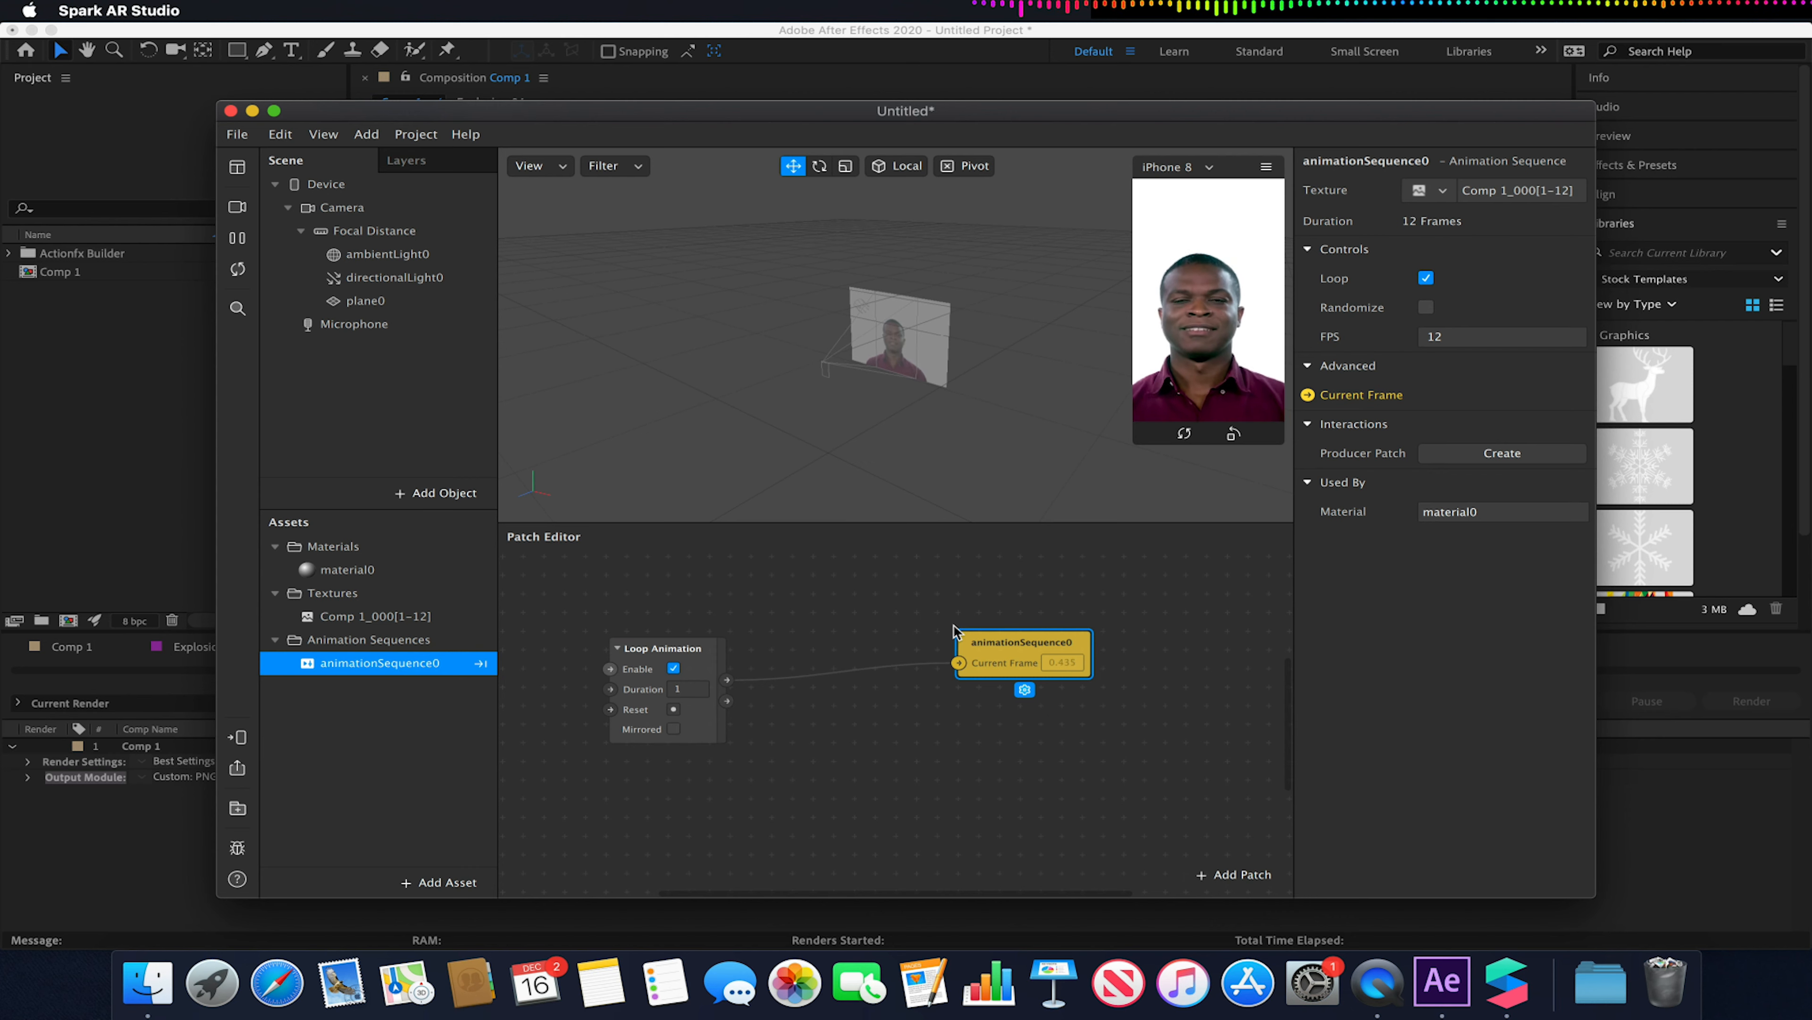
left_click_drag(954, 629, 1037, 629)
Insert a Frame Transition patch between Loop Animation's Progress and animationSequence0's Current Frame, and set its Frames to 12.
left_click_drag(727, 679, 812, 651)
type("frame")
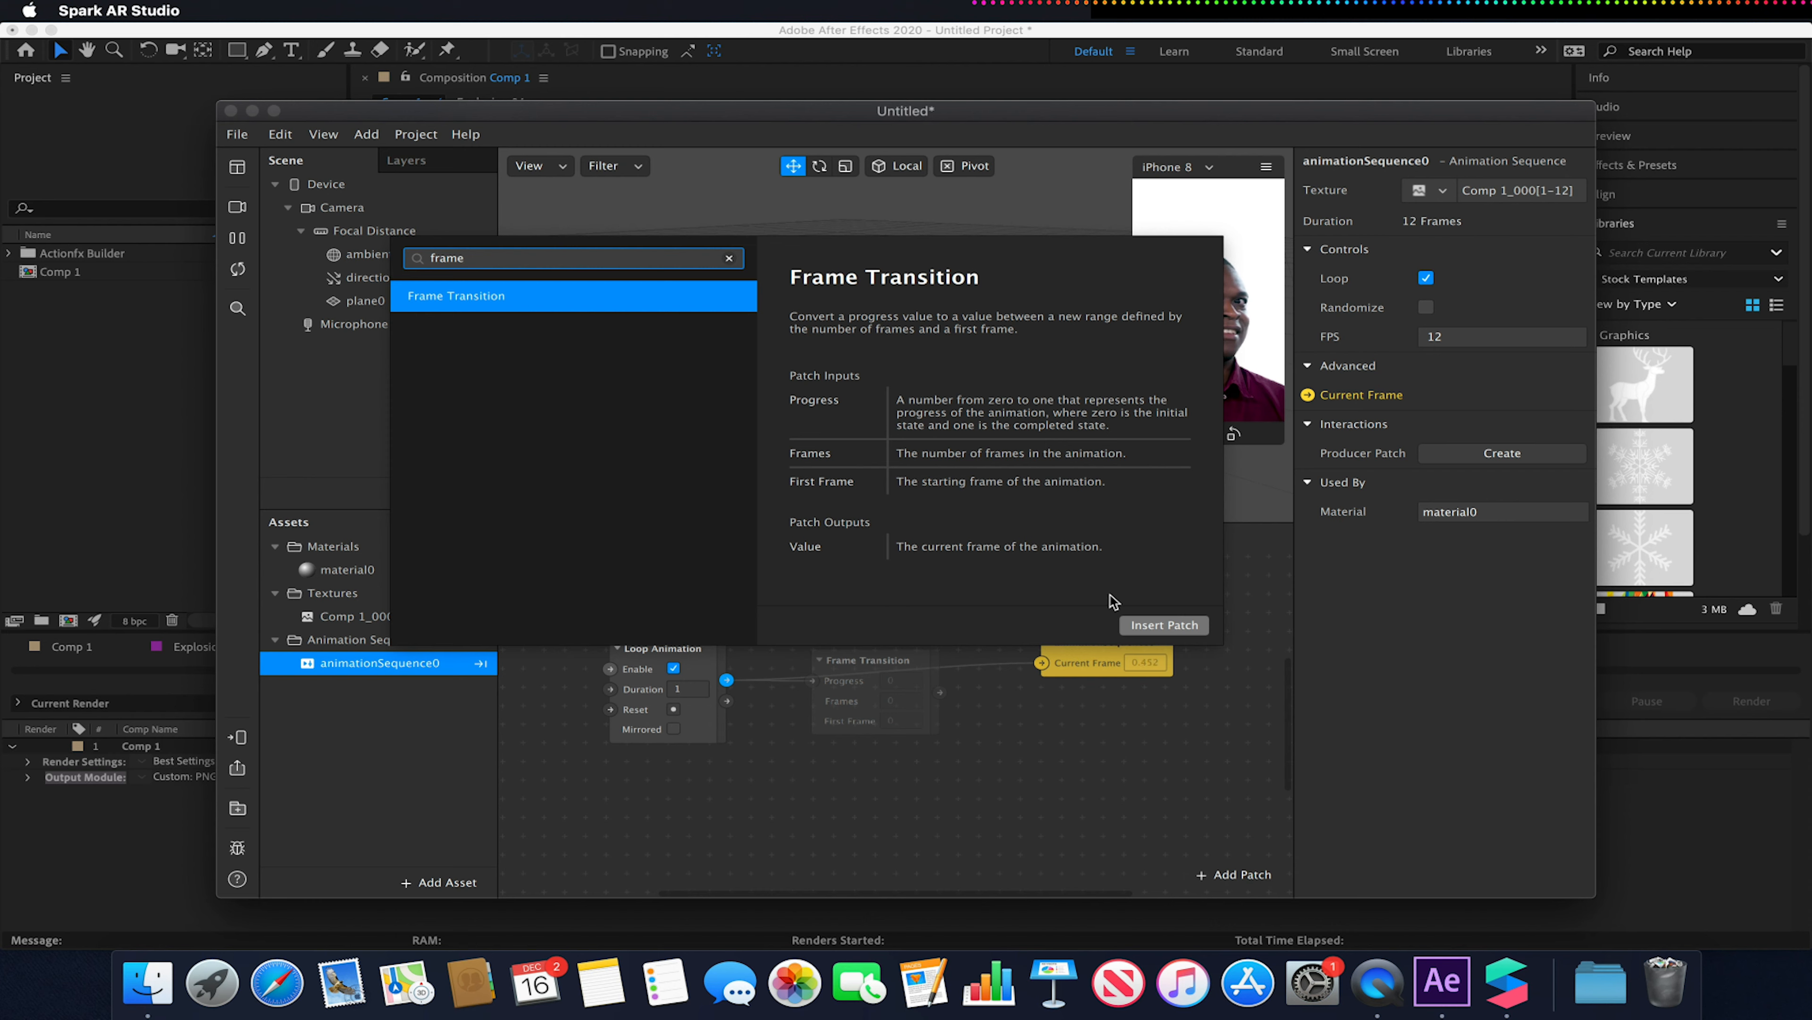
left_click(1152, 623)
left_click_drag(940, 692, 1042, 663)
left_click(899, 701)
type("12")
key("Return")
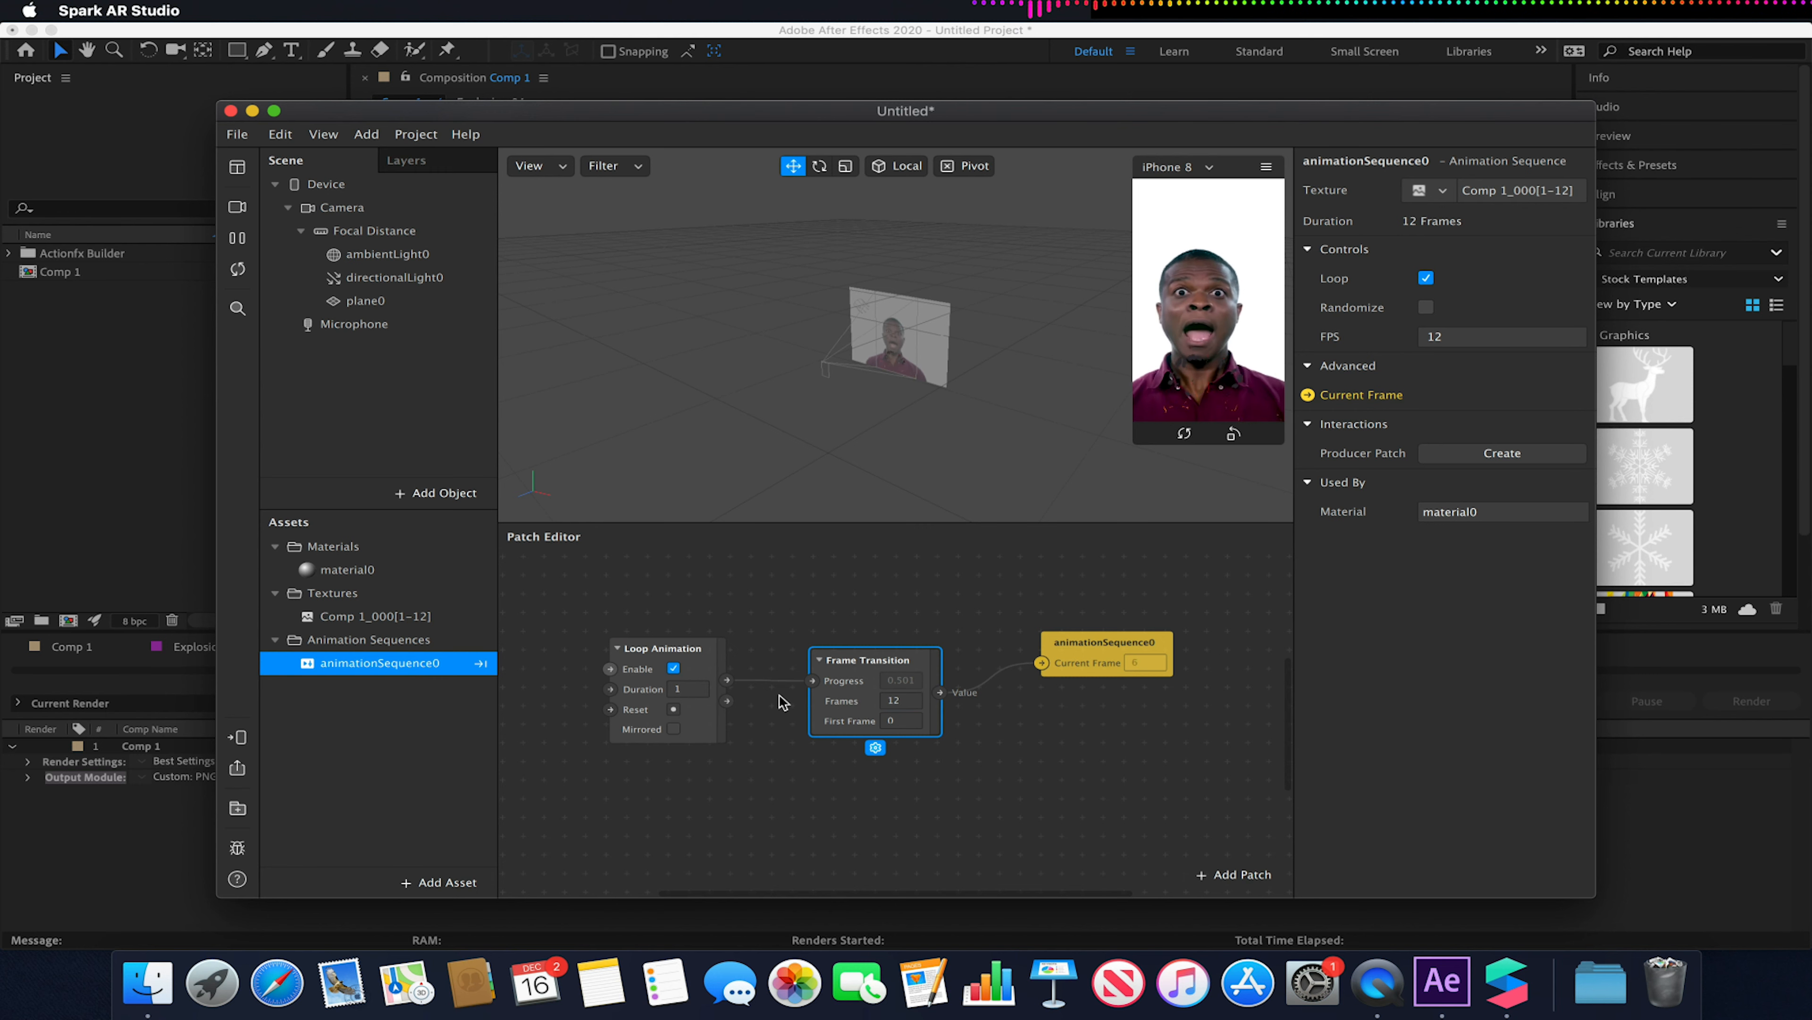
Try the Mirrored option on the Loop Animation patch and delete that patch.
left_click(673, 728)
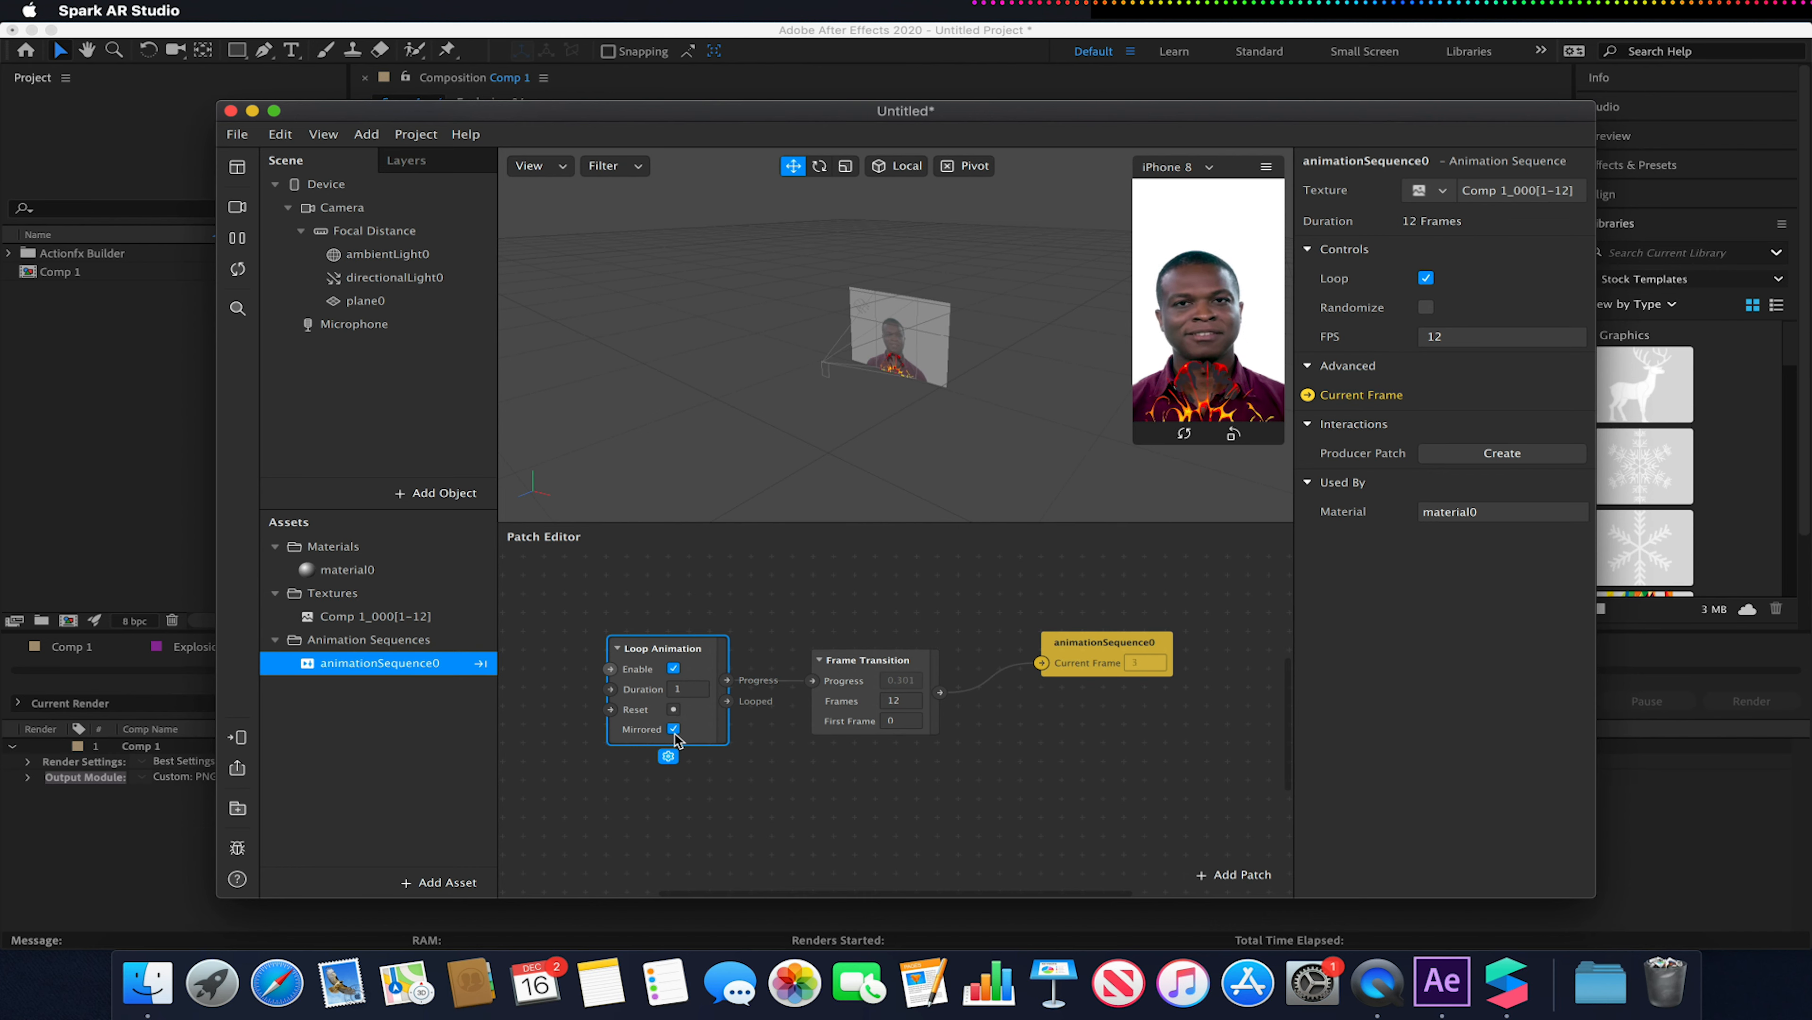
left_click_drag(721, 654, 716, 648)
key("Delete")
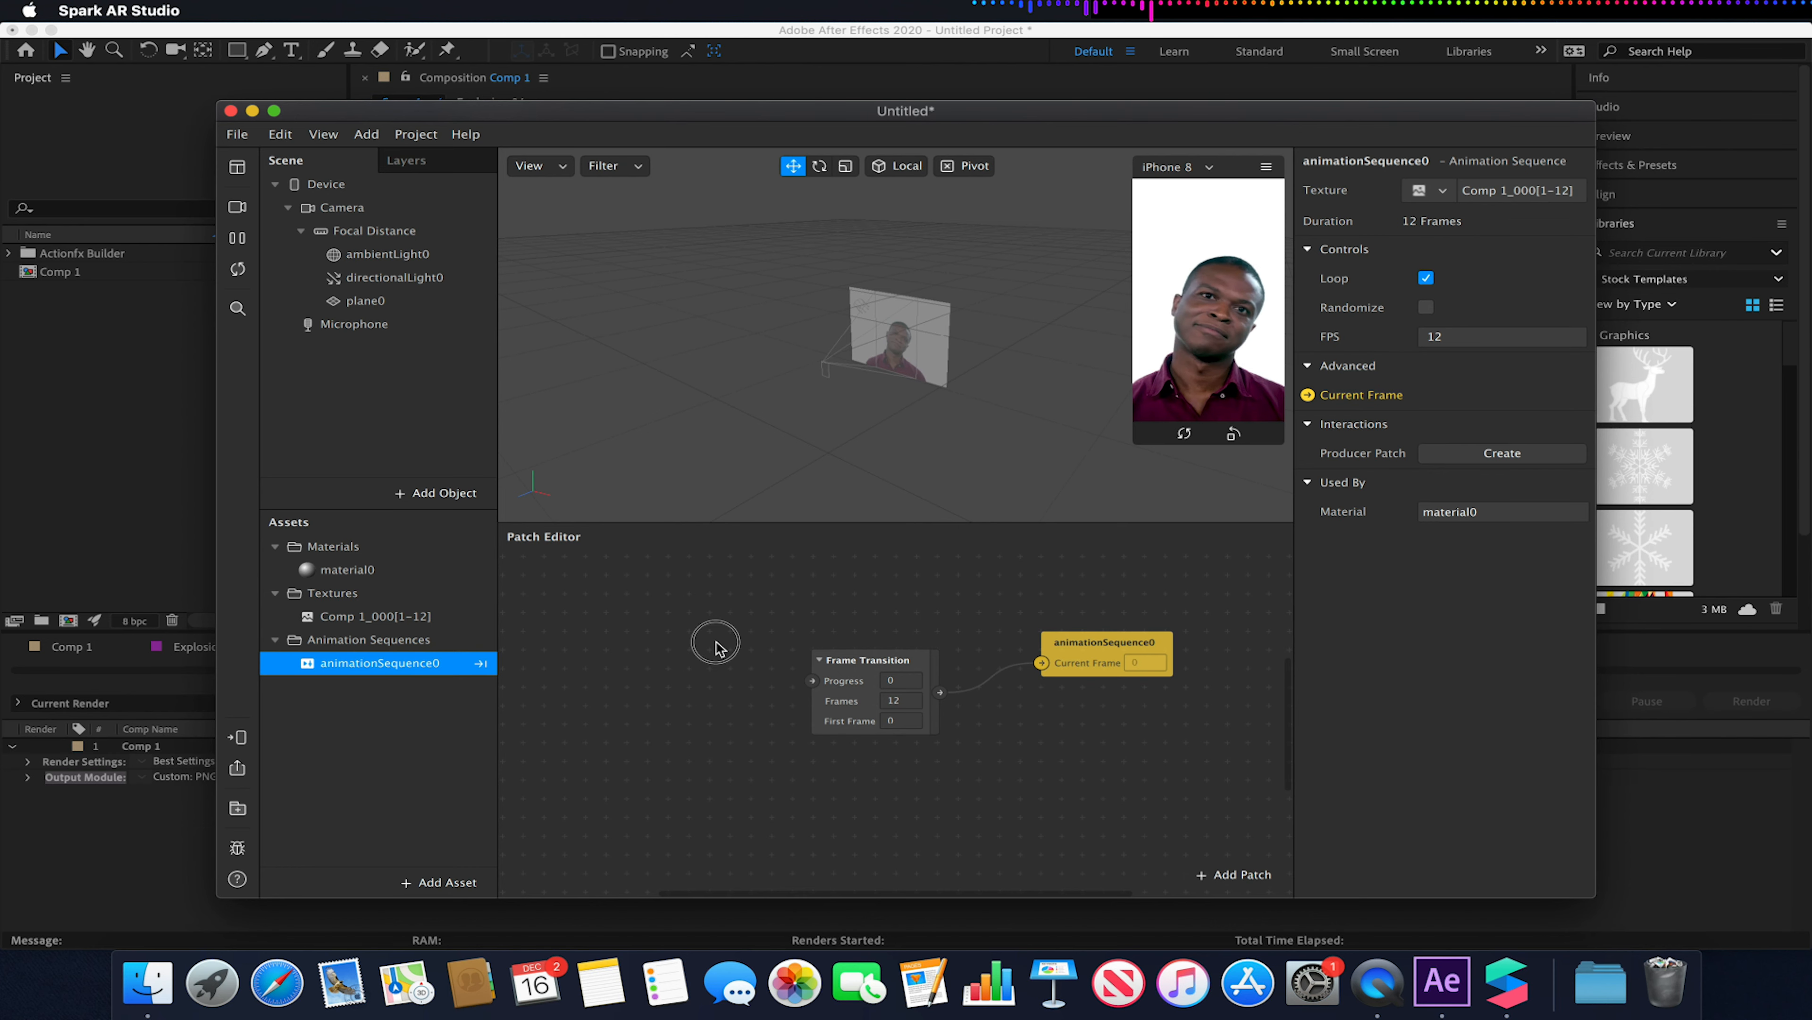
Insert an Animation patch and connect its Progress output to Frame Transition's Progress input.
double_click(678, 648)
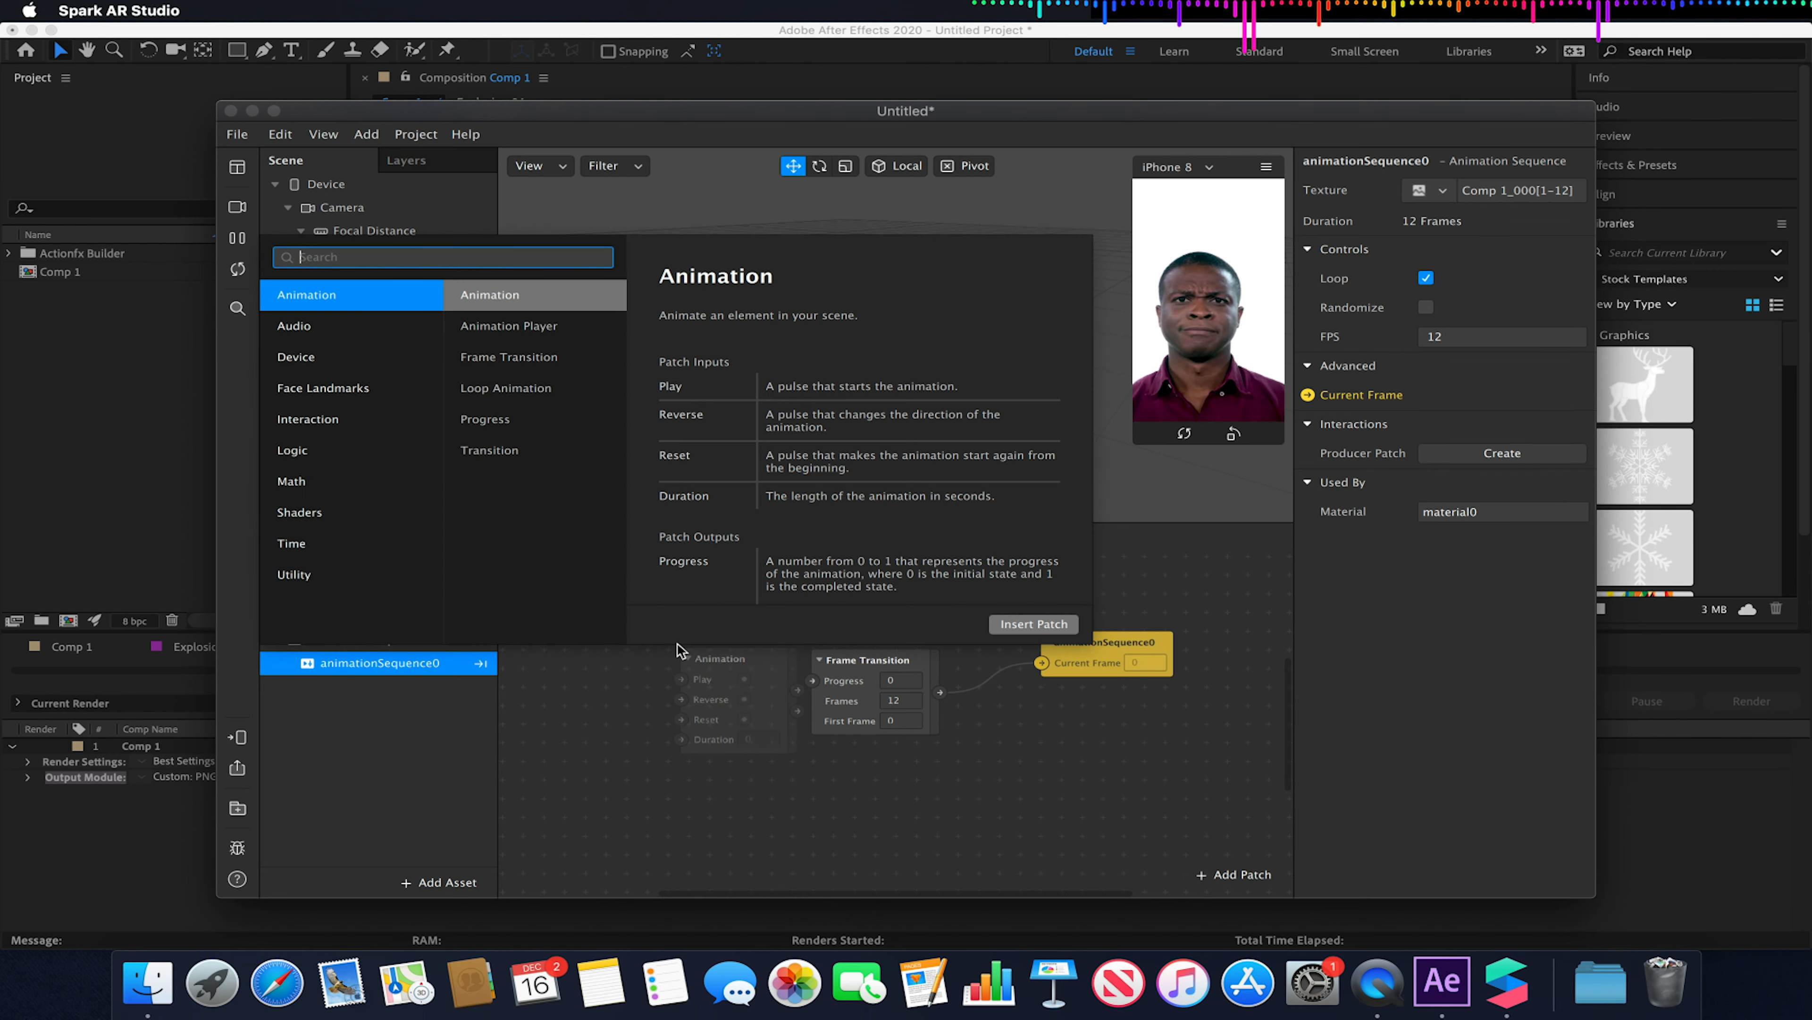
left_click(1034, 623)
left_click_drag(744, 658, 812, 680)
Insert a Screen Tap patch before the Animation patch and connect its Tap output to Animation's Play input.
scroll(666, 791, "left", 5)
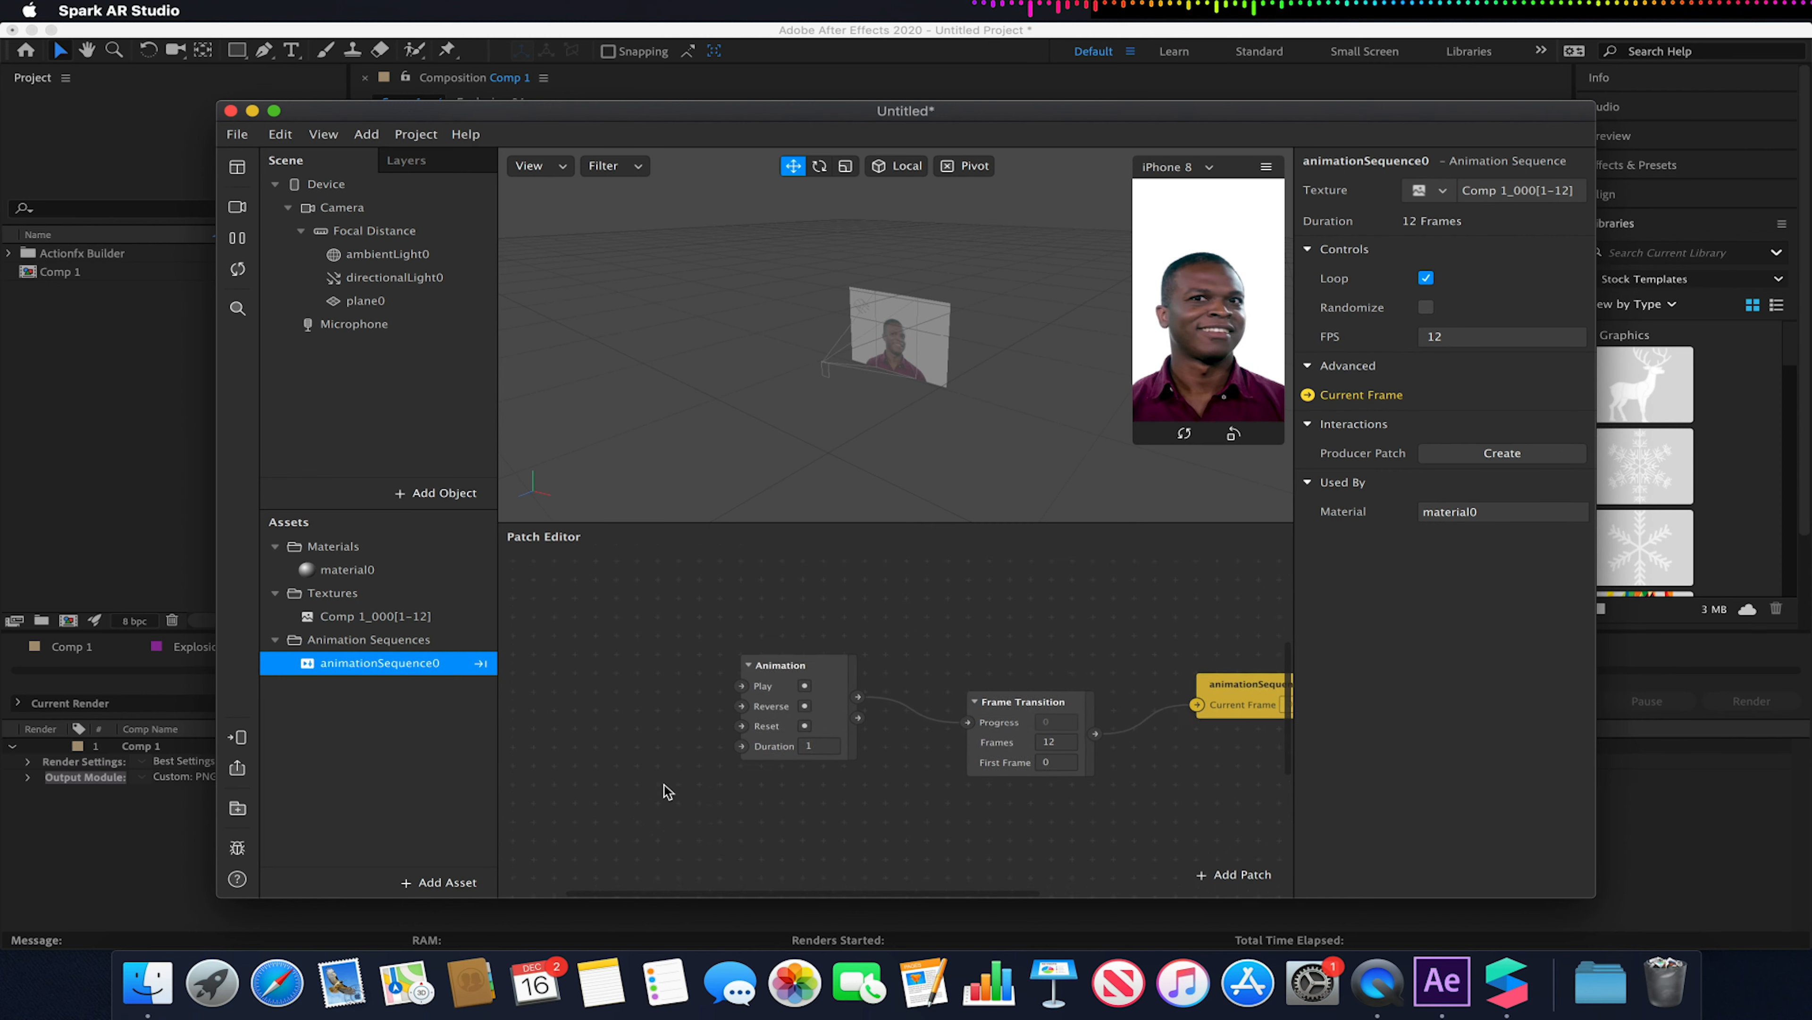
right_click(584, 721)
type("scree")
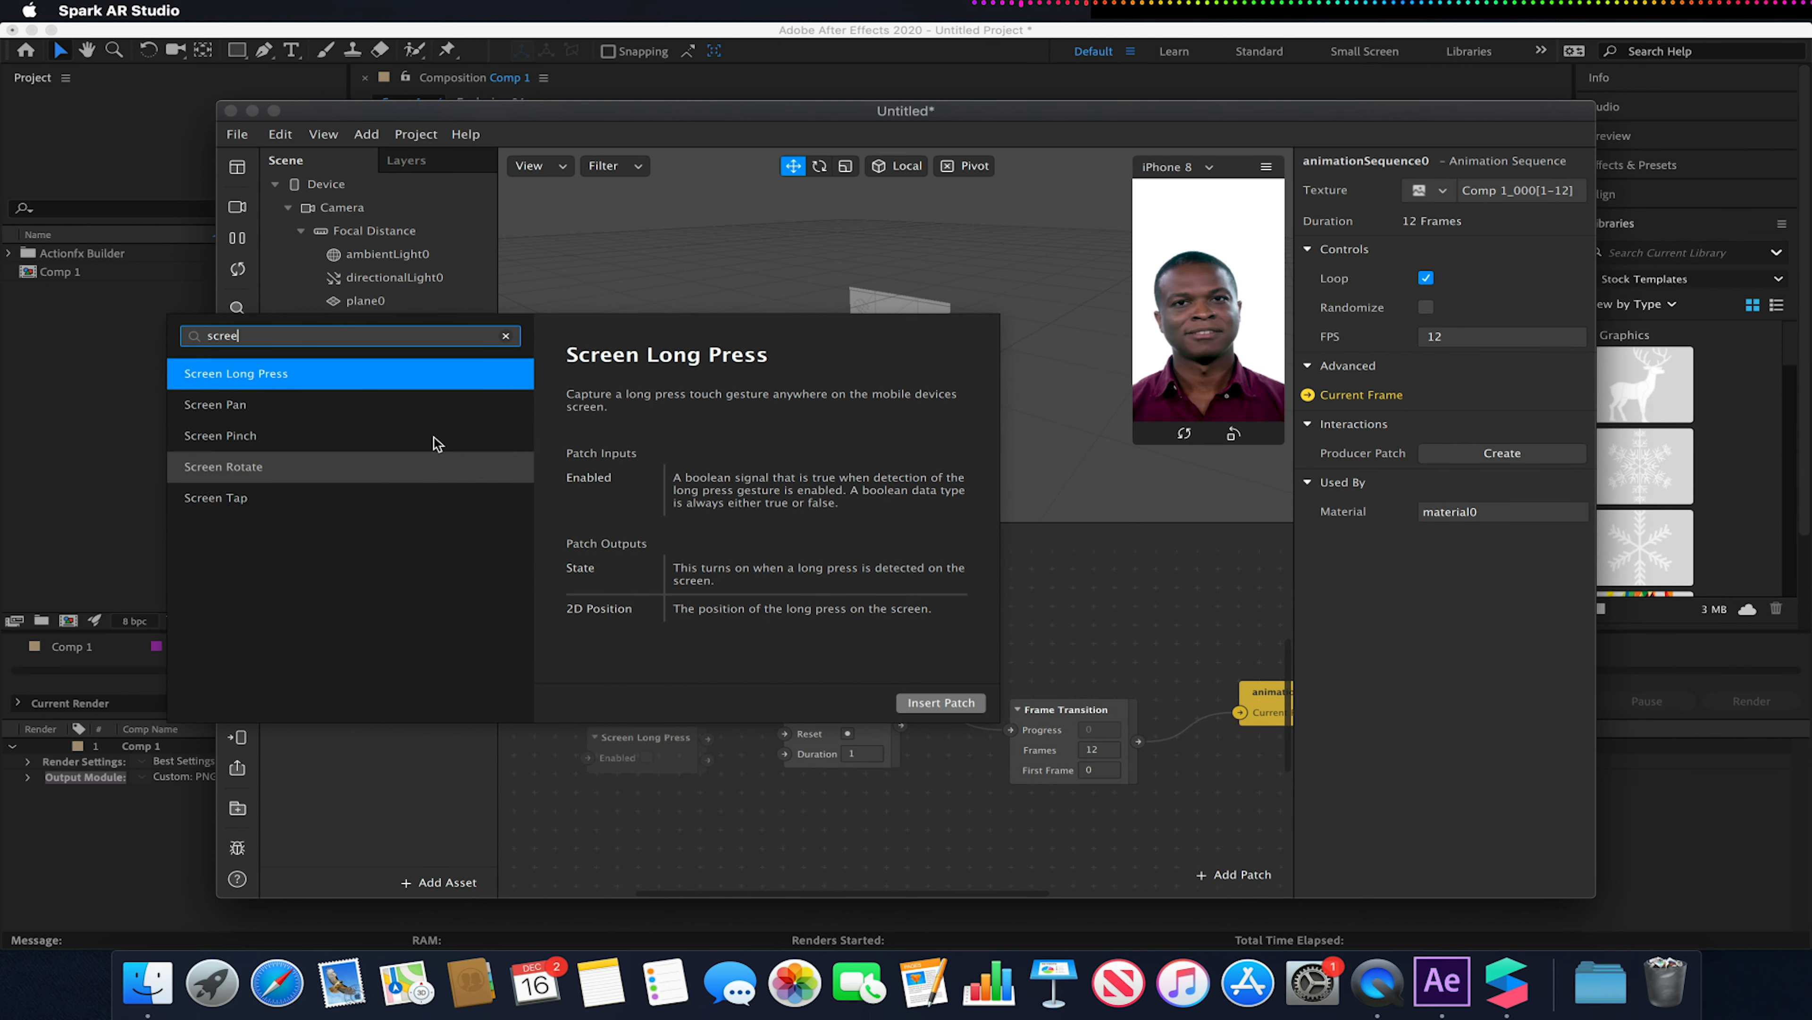
left_click(274, 500)
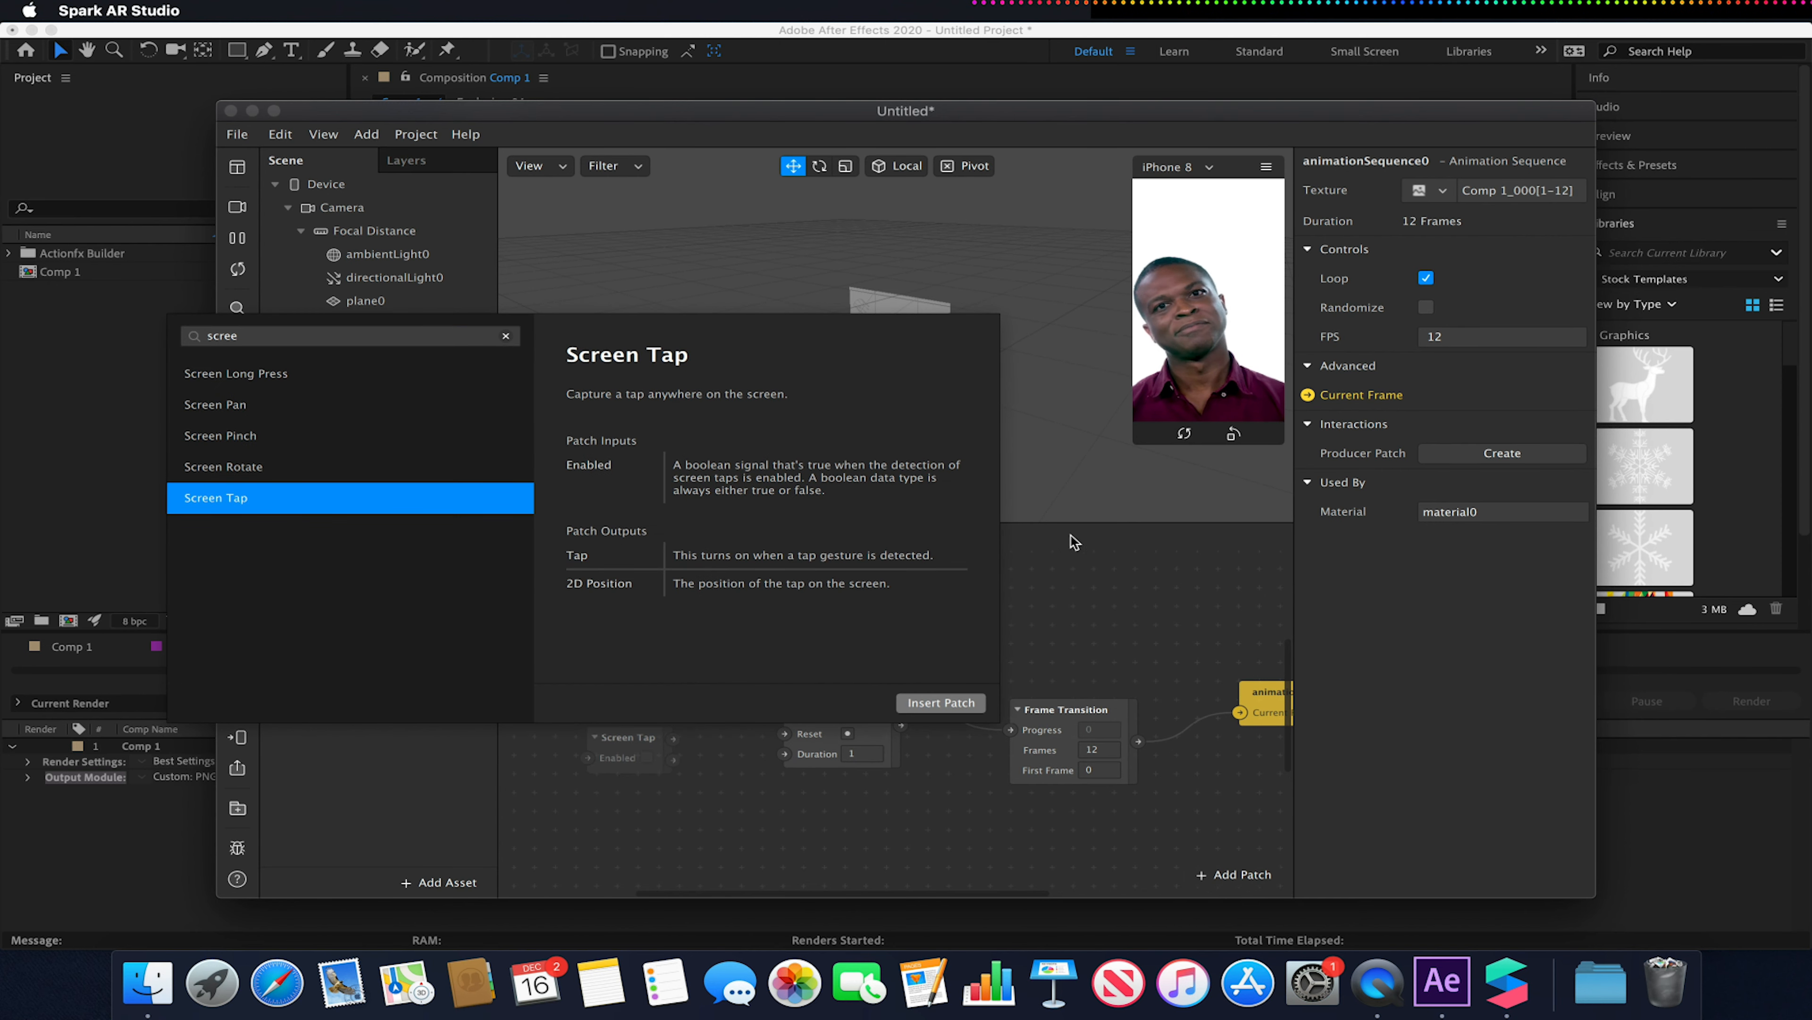
left_click(940, 702)
left_click_drag(673, 739, 789, 700)
Enable touch simulation in the device preview and tap its screen to test the animation.
left_click(1266, 166)
left_click(1289, 202)
left_click(1142, 329)
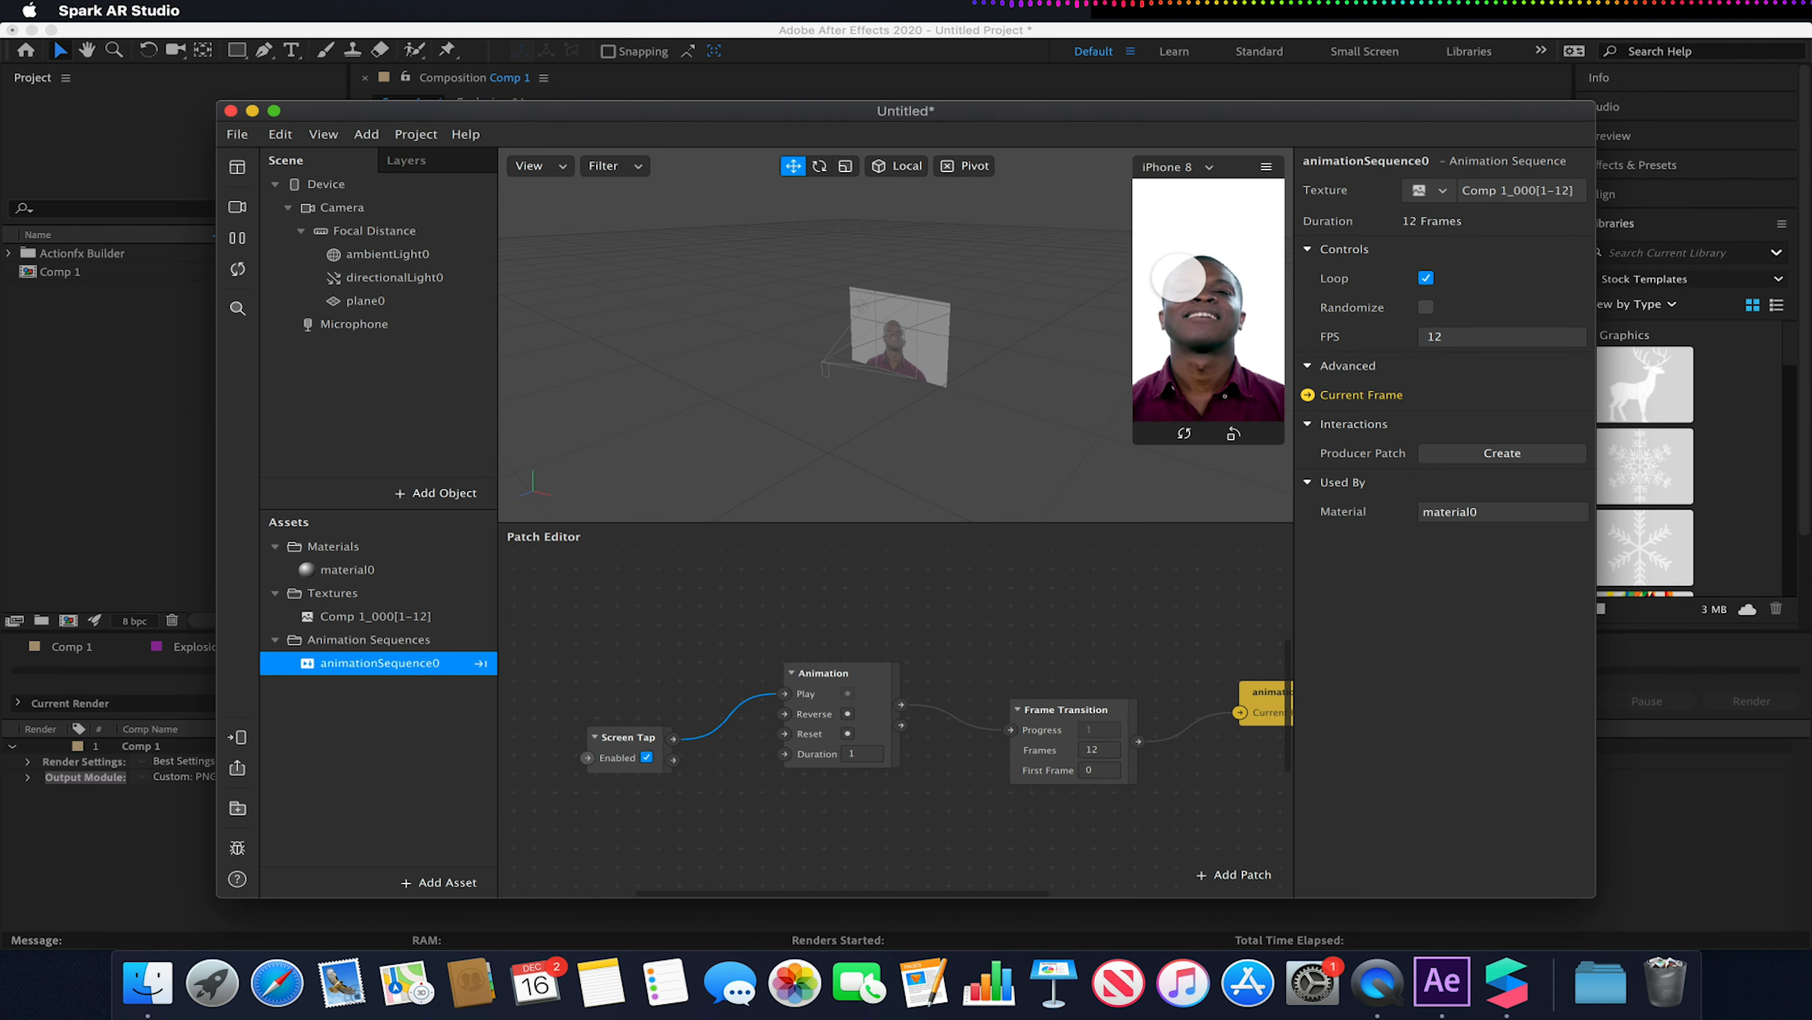
Also connect Screen Tap's Tap output to the Animation patch's Reset input and test it with repeated taps in the preview.
left_click_drag(637, 748, 795, 740)
left_click(1203, 354)
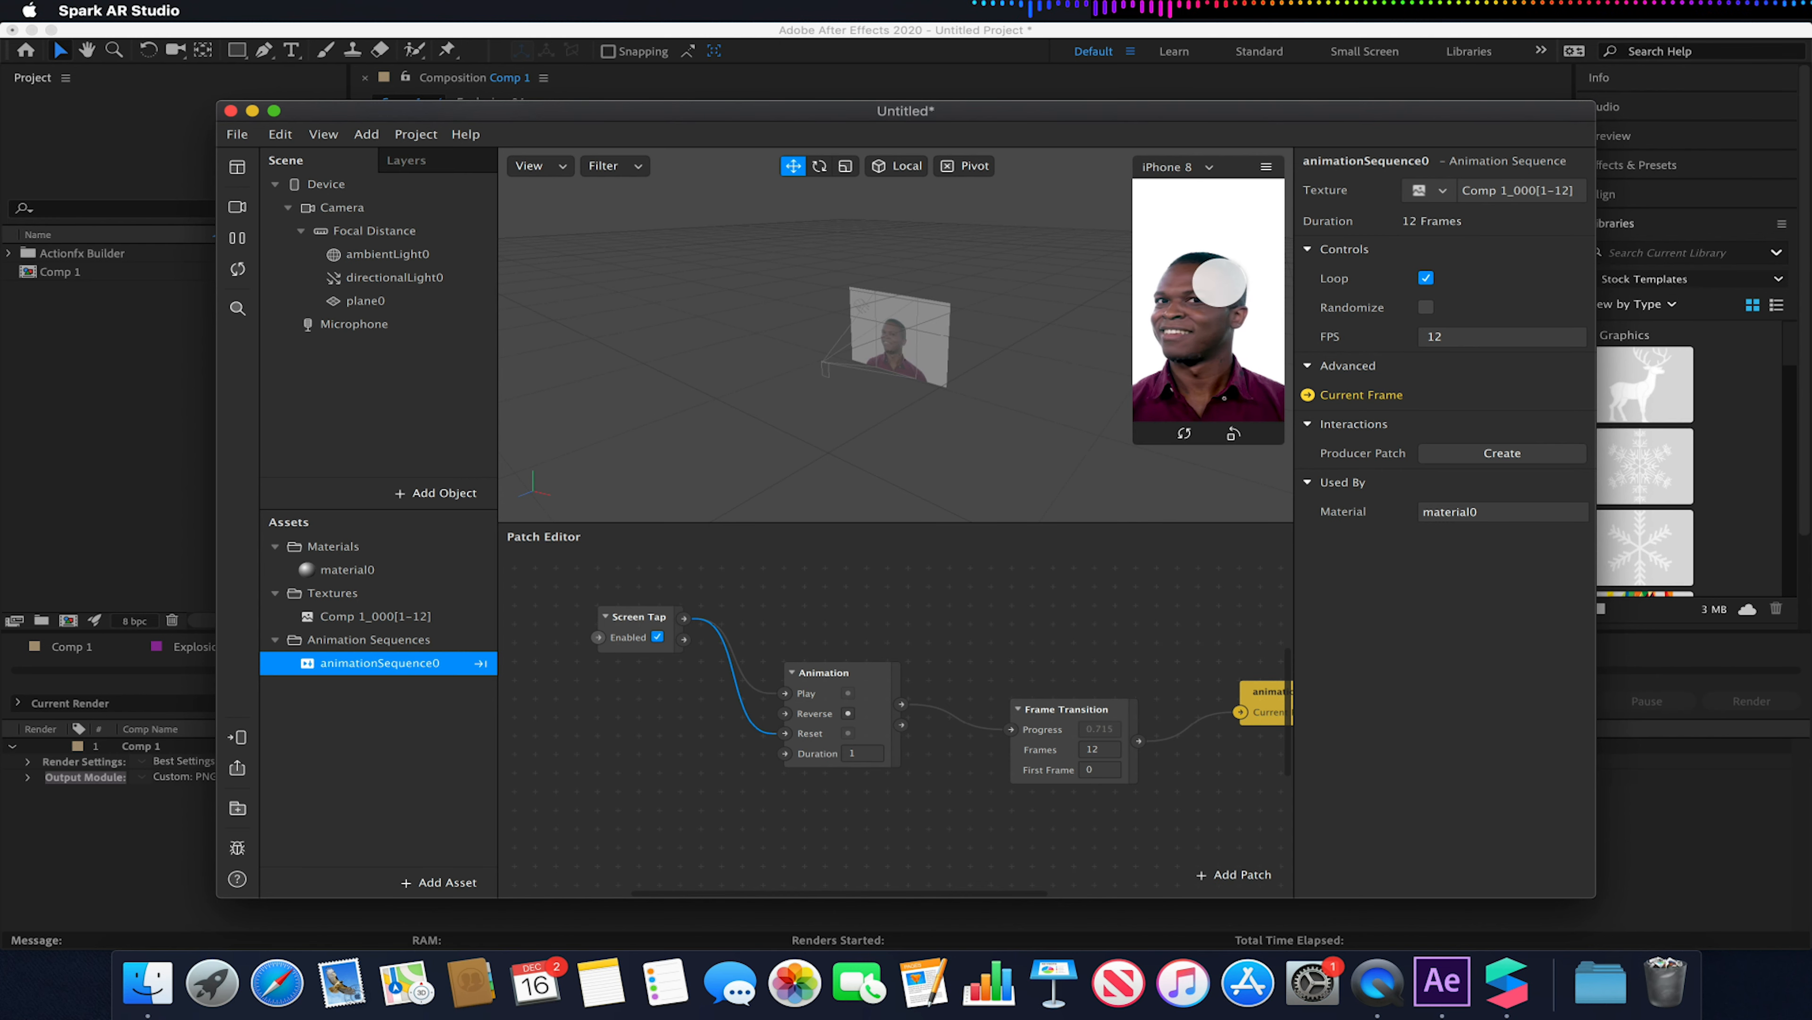
left_click(1182, 228)
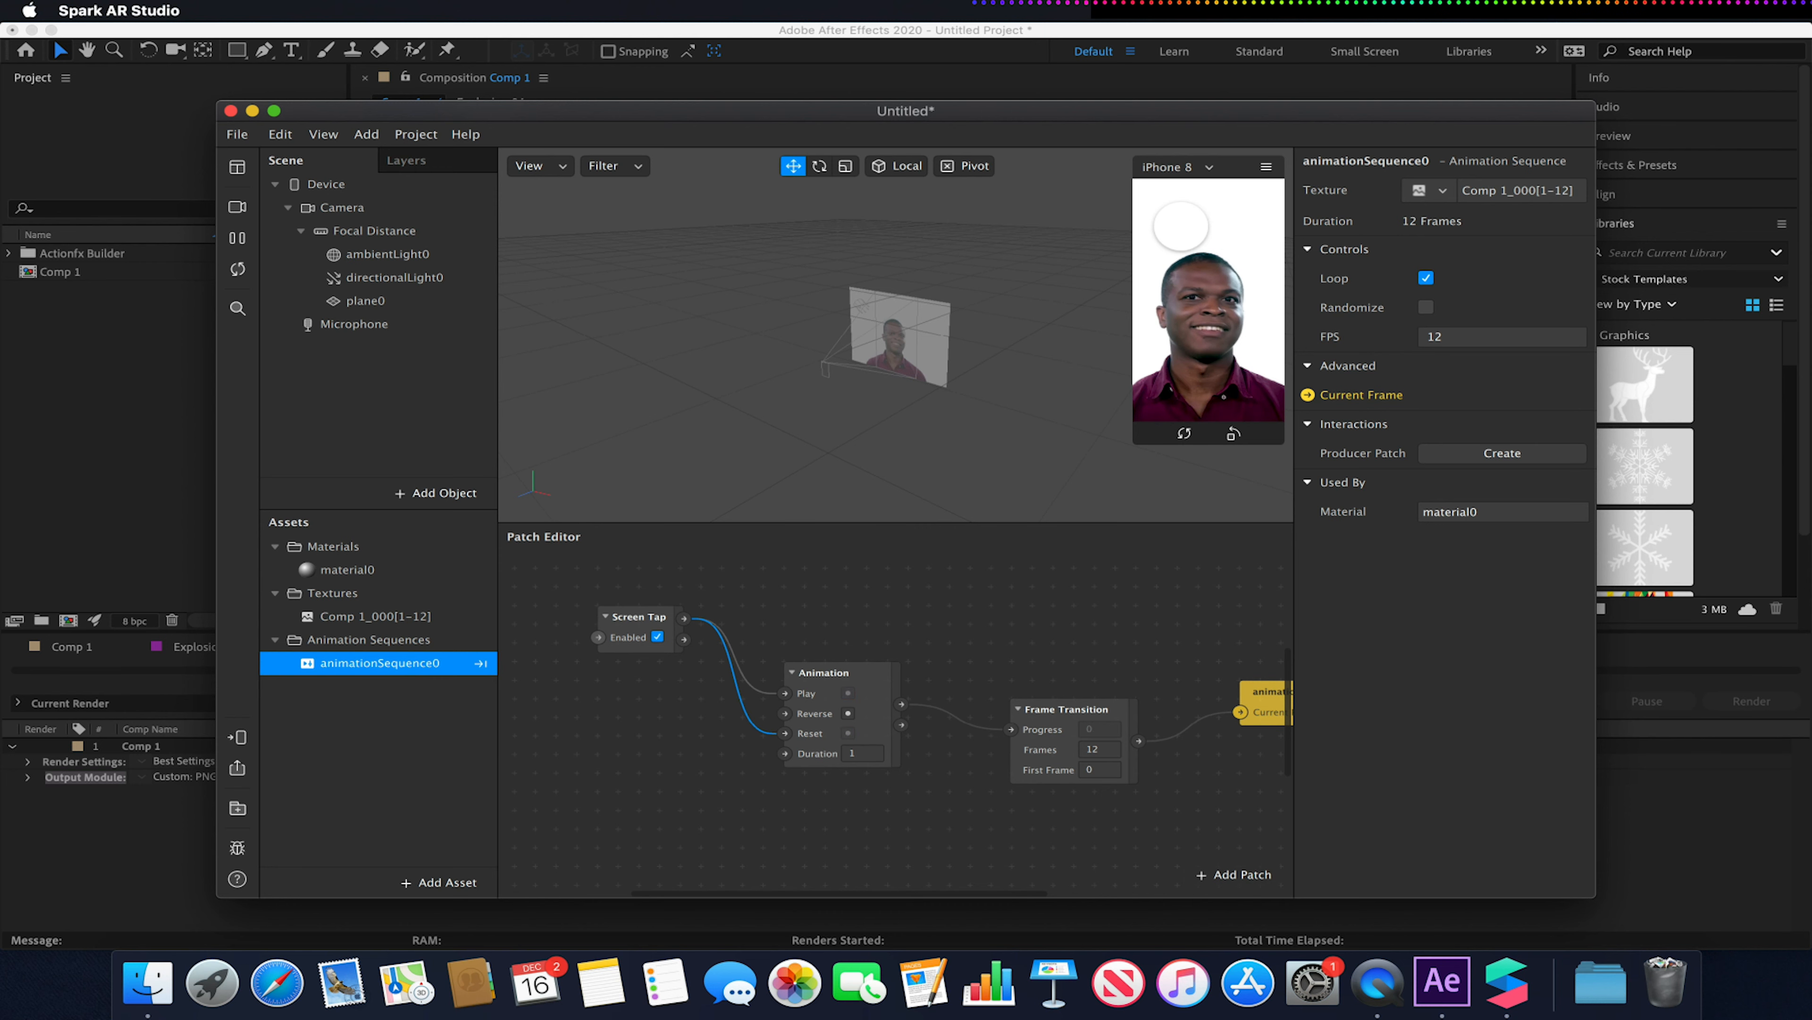
left_click(1181, 226)
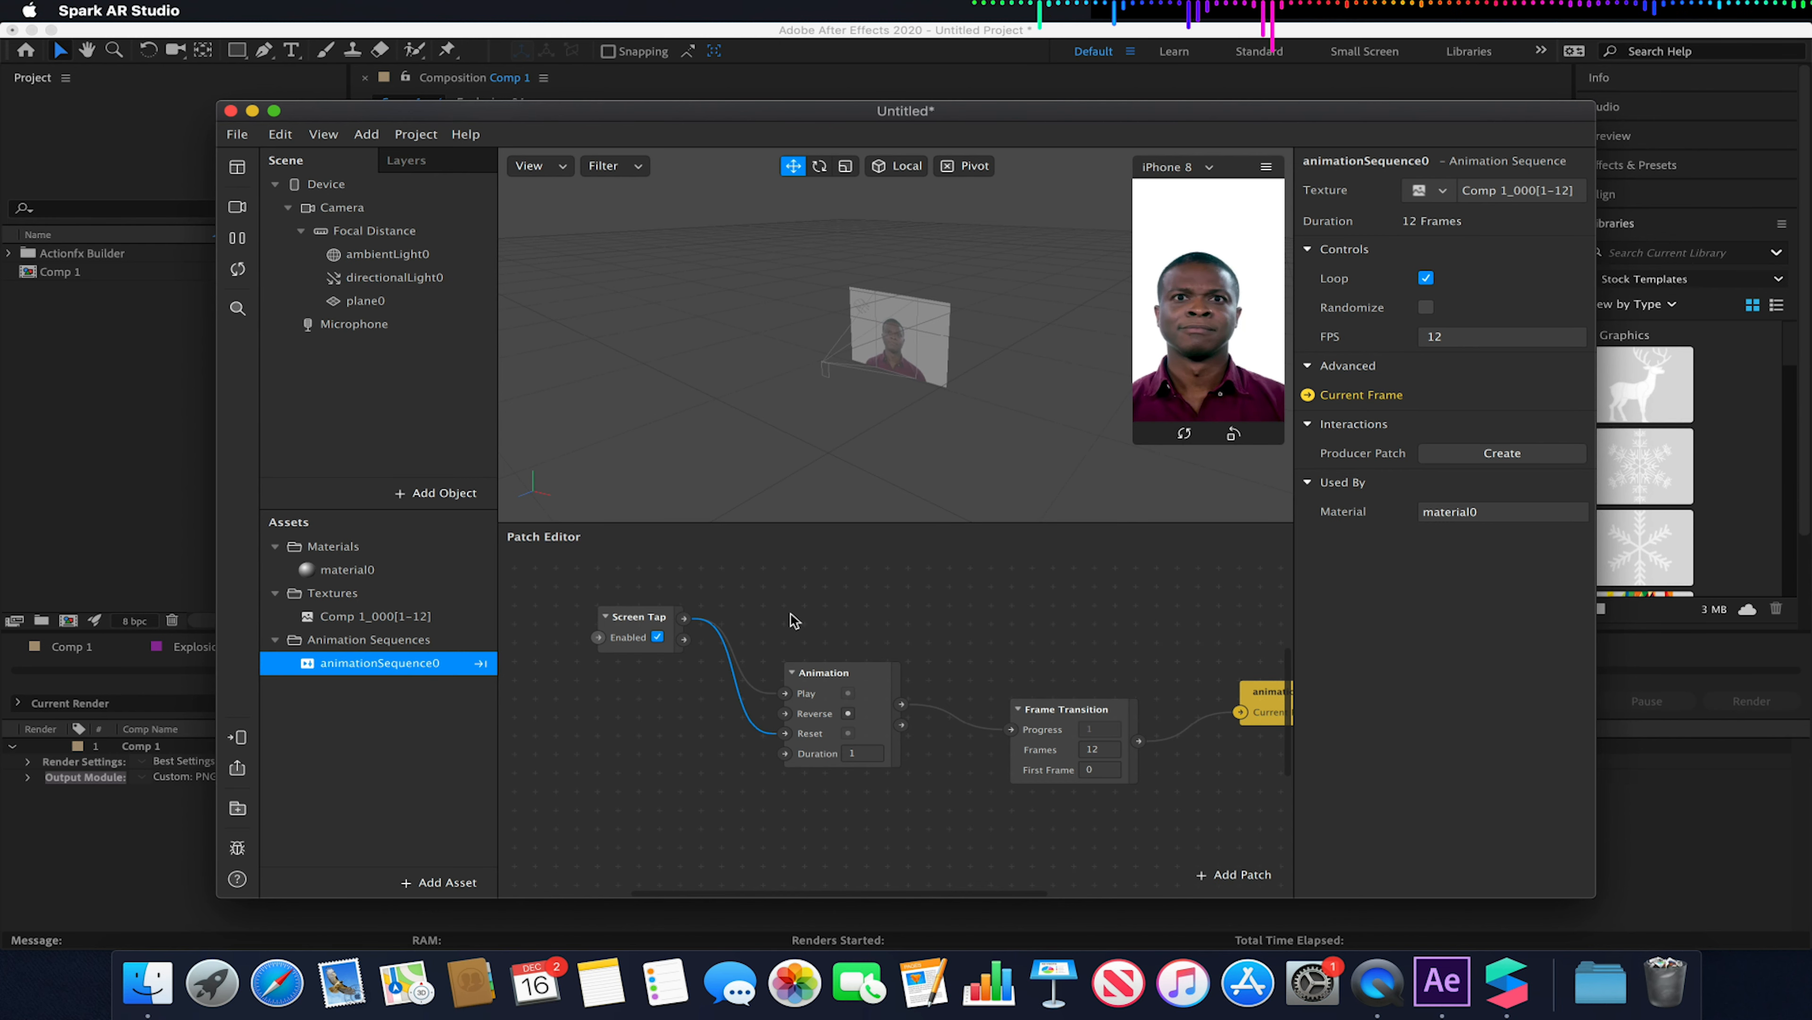
scroll(794, 620, "right", 5)
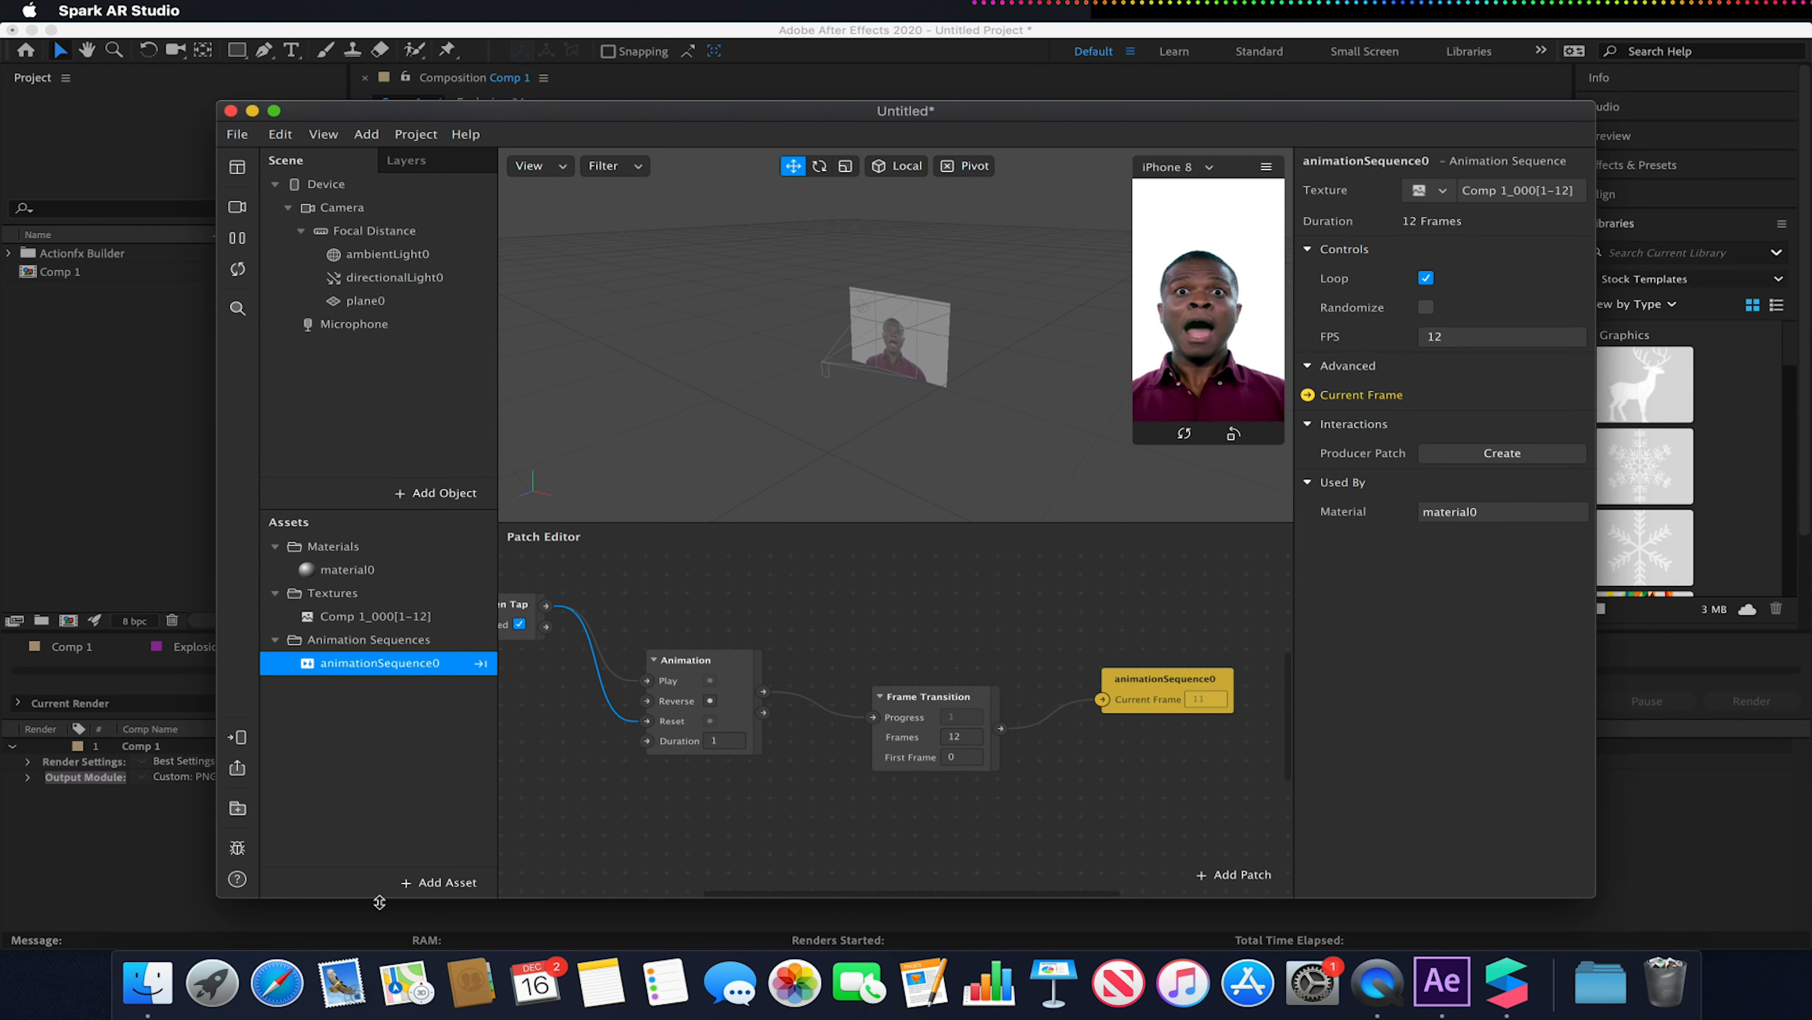
Switch to Finder to examine the exported PNG frames in the Animationsequence folder, and minimize the folder window.
left_click(142, 977)
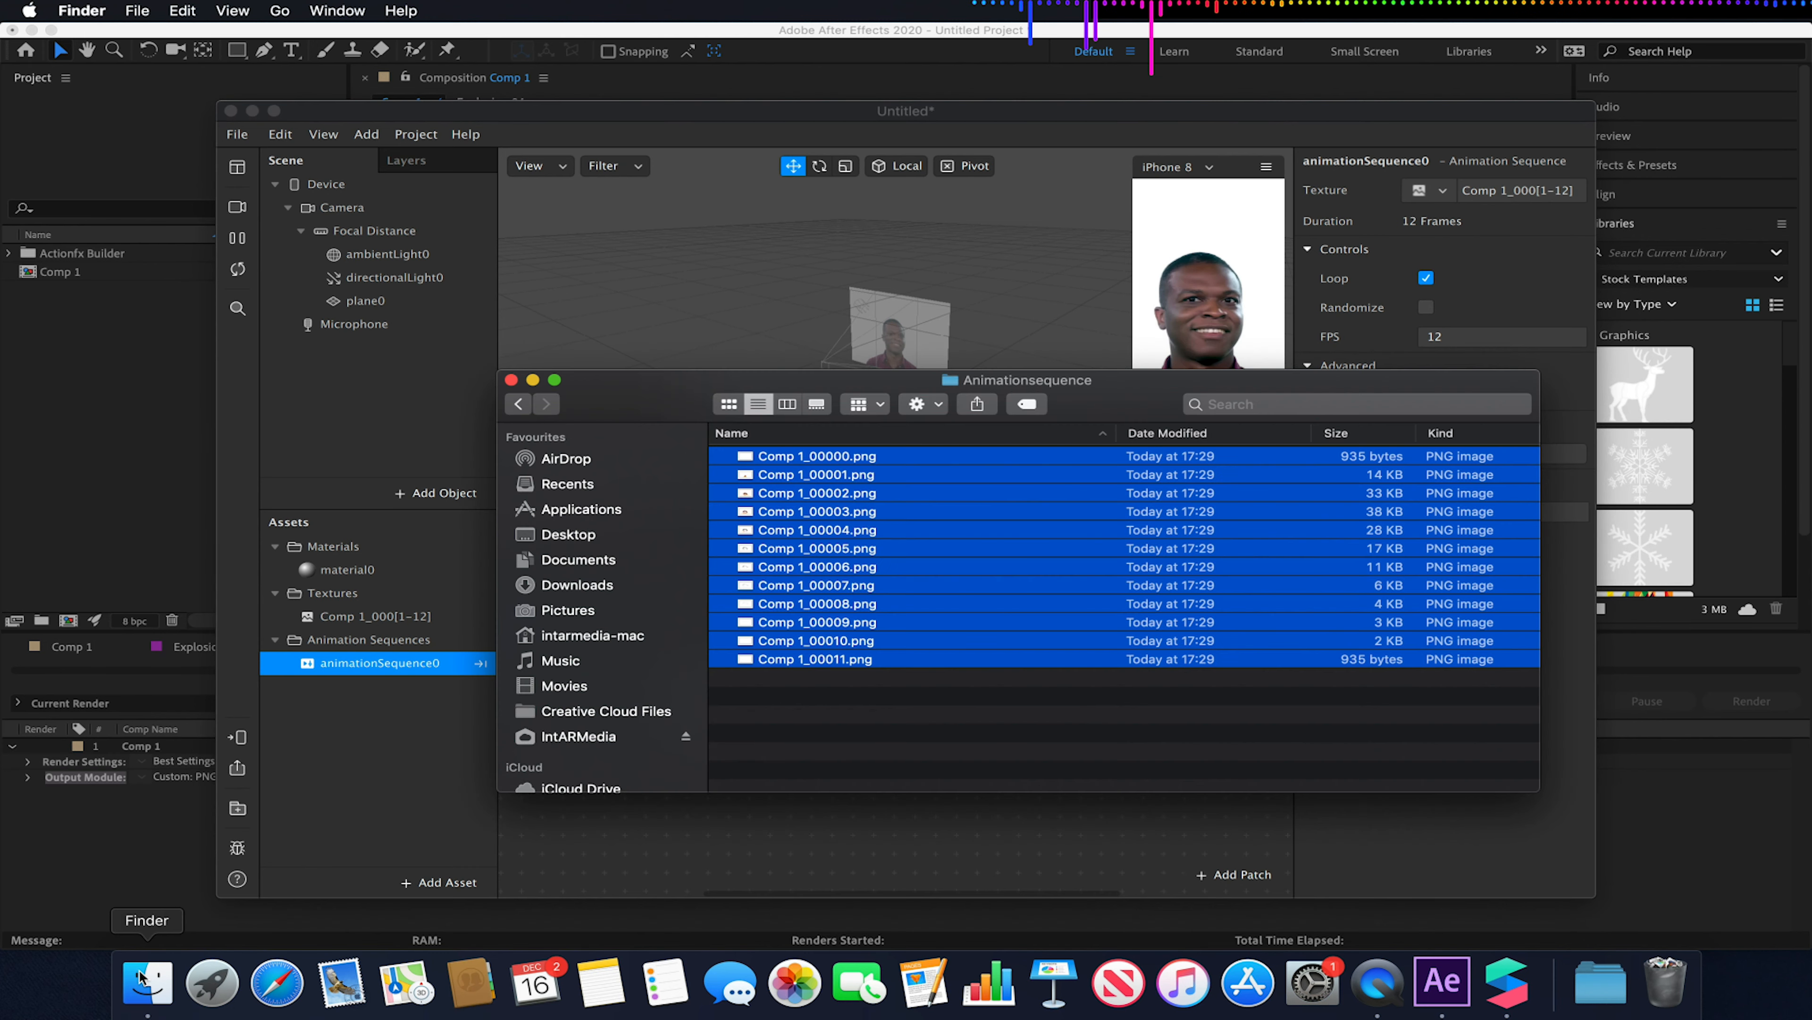
left_click(778, 691)
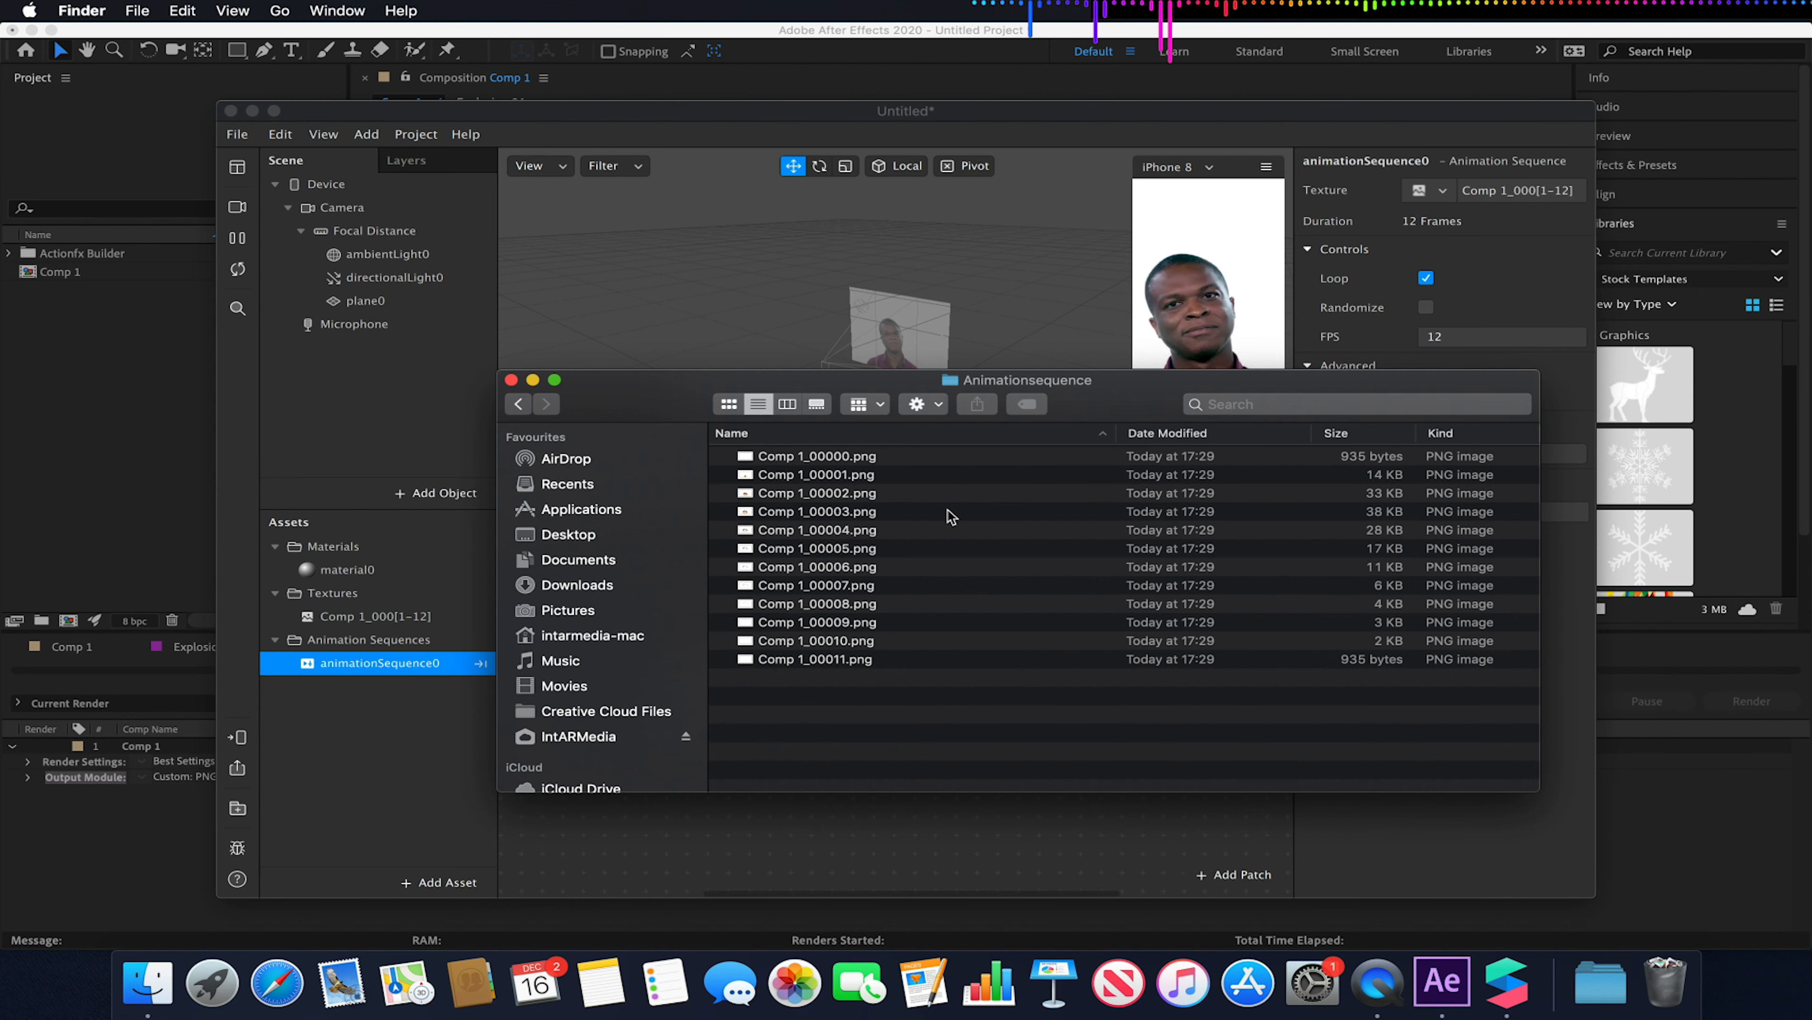
left_click(531, 380)
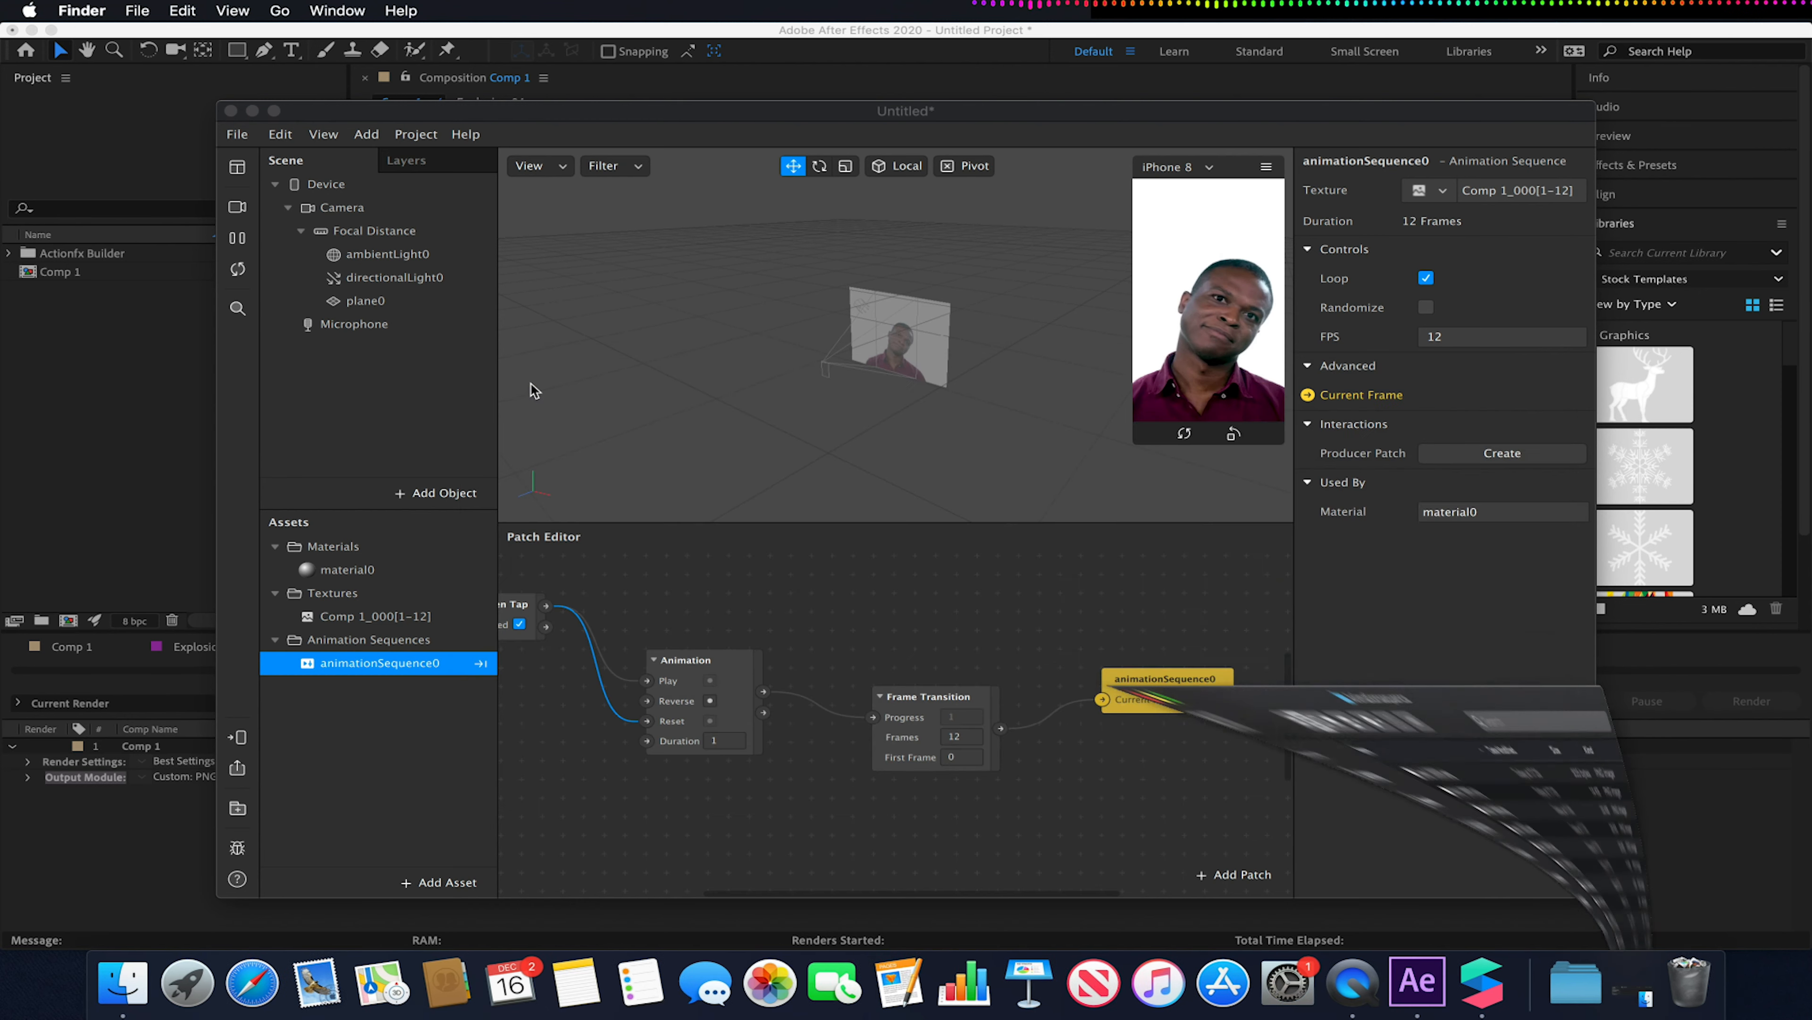